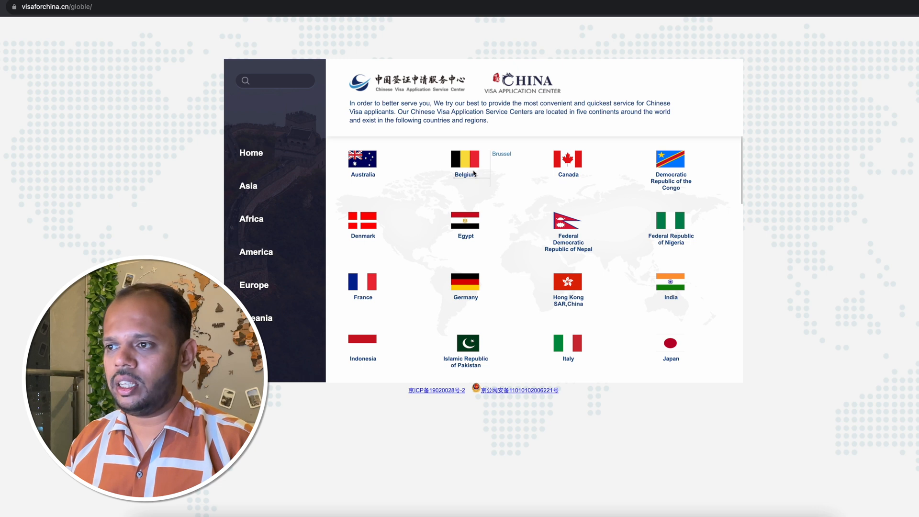
Choose the Mumbai visa centre under India and open its step-by-step guidance for visas.
{"action": "mouse_move", "coordinate": [663, 279]}
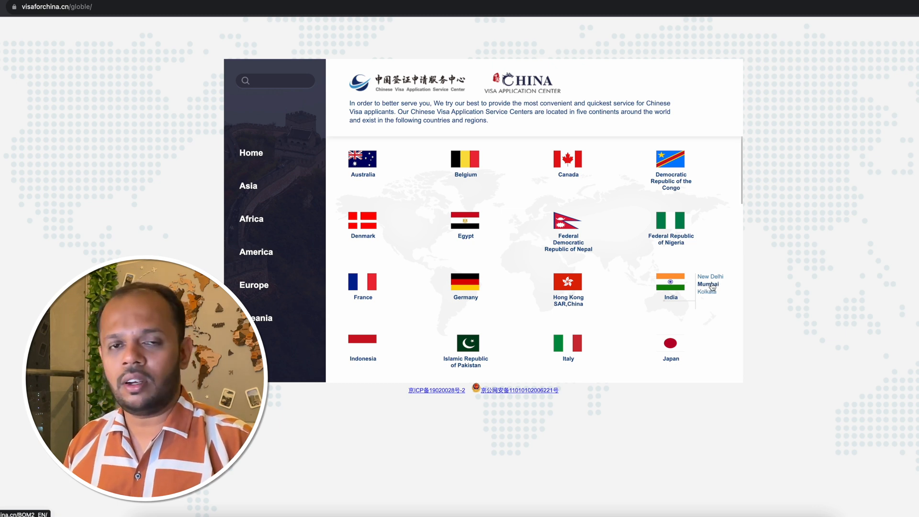
{"action": "left_click", "coordinate": [713, 286]}
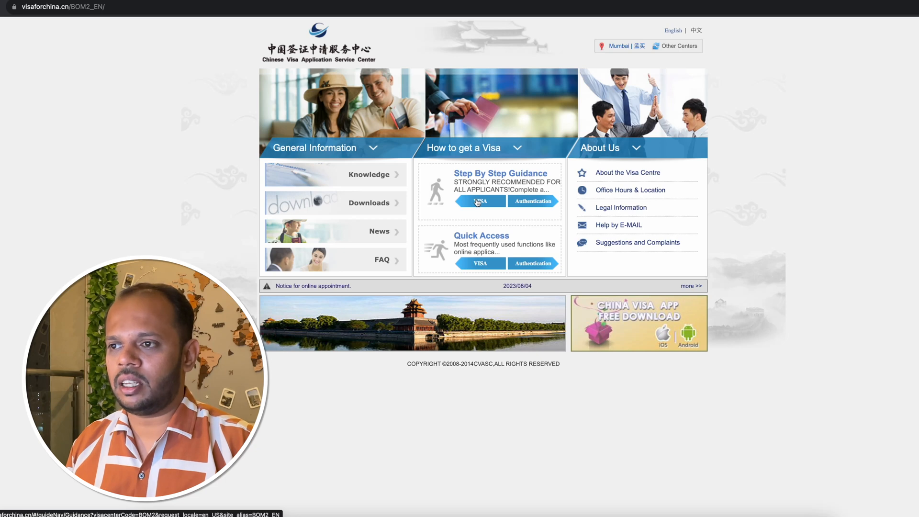
{"action": "left_click", "coordinate": [477, 201]}
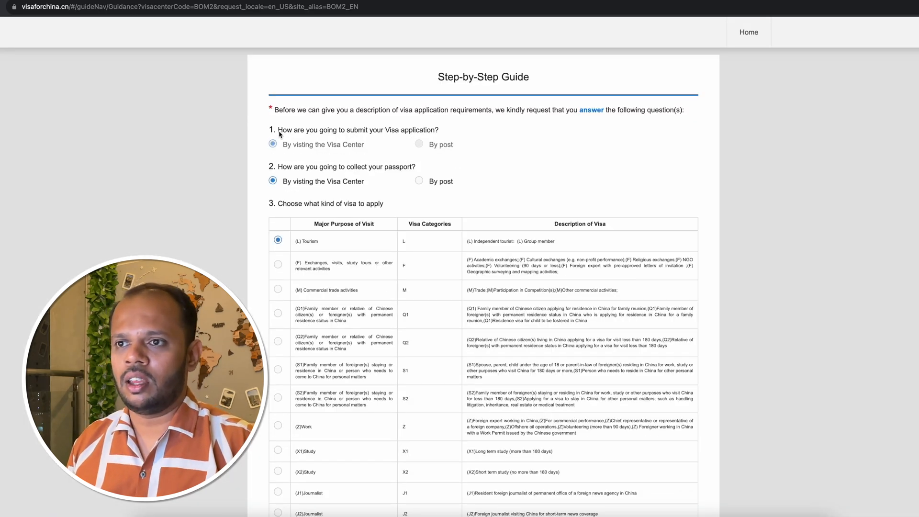
Try to choose submitting the visa application by post.
{"action": "left_click", "coordinate": [419, 144]}
{"action": "left_click", "coordinate": [419, 143]}
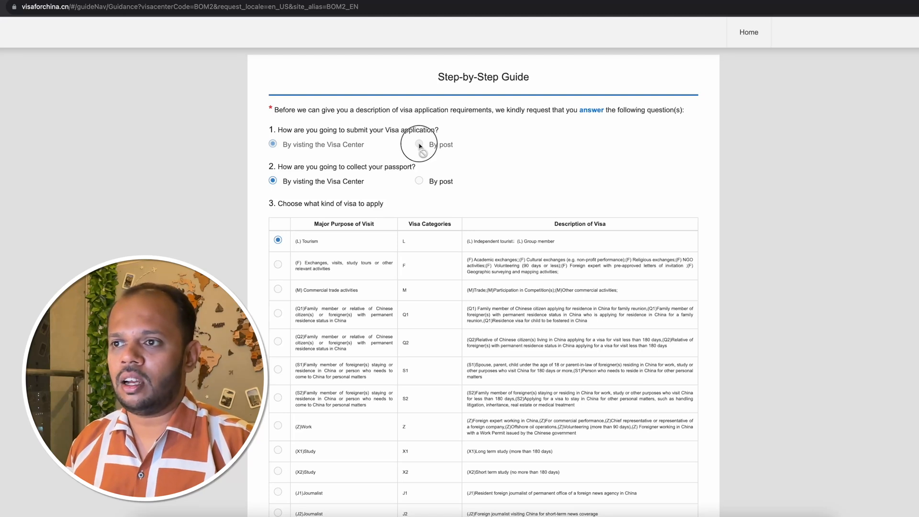
{"action": "left_click", "coordinate": [419, 144]}
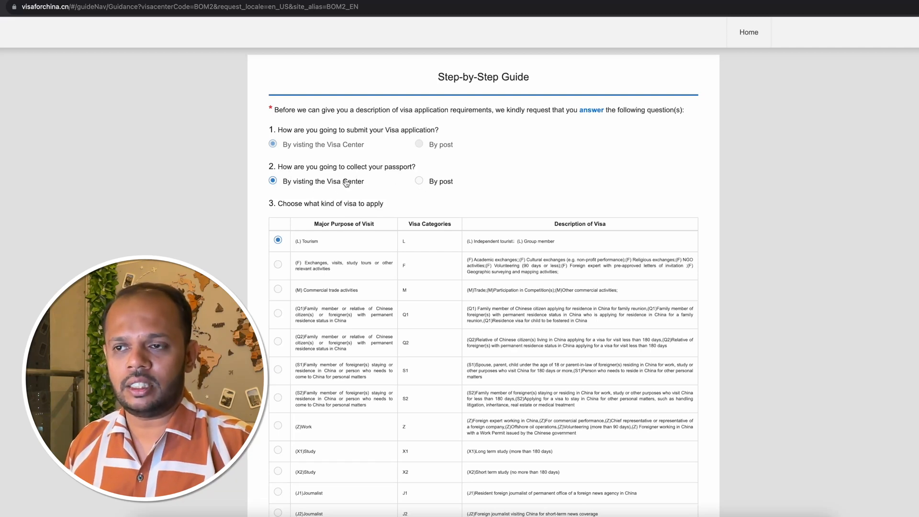
Select (M) Commercial trade activities as the kind of visa and continue to the terms and conditions.
{"action": "scroll", "coordinate": [347, 182], "scroll_direction": "down", "scroll_amount": 3}
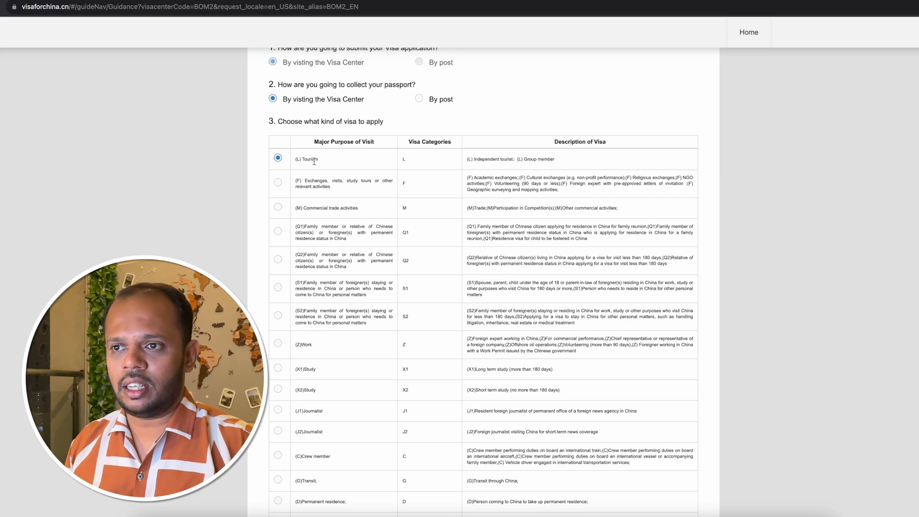
{"action": "left_click_drag", "start_coordinate": [304, 160], "coordinate": [329, 163]}
{"action": "scroll", "coordinate": [446, 205], "scroll_direction": "down", "scroll_amount": 1}
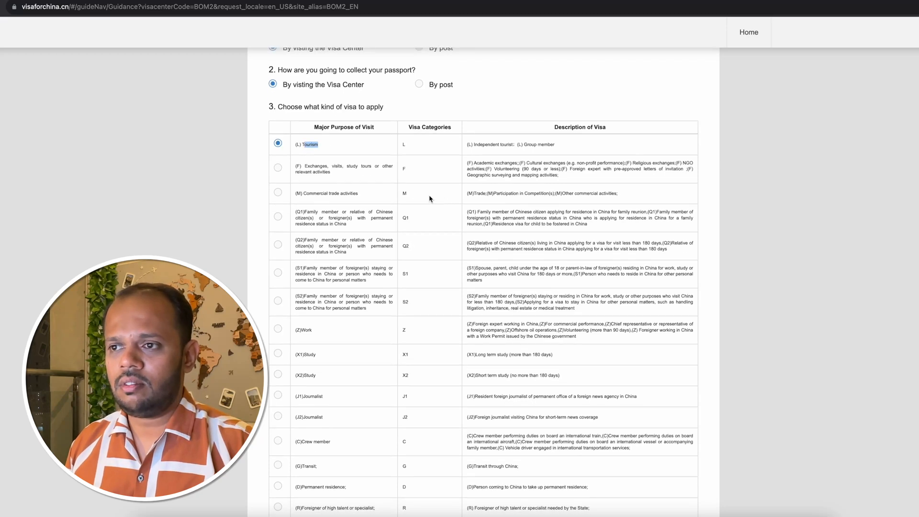
{"action": "left_click", "coordinate": [404, 193]}
{"action": "left_click_drag", "start_coordinate": [309, 194], "coordinate": [384, 198]}
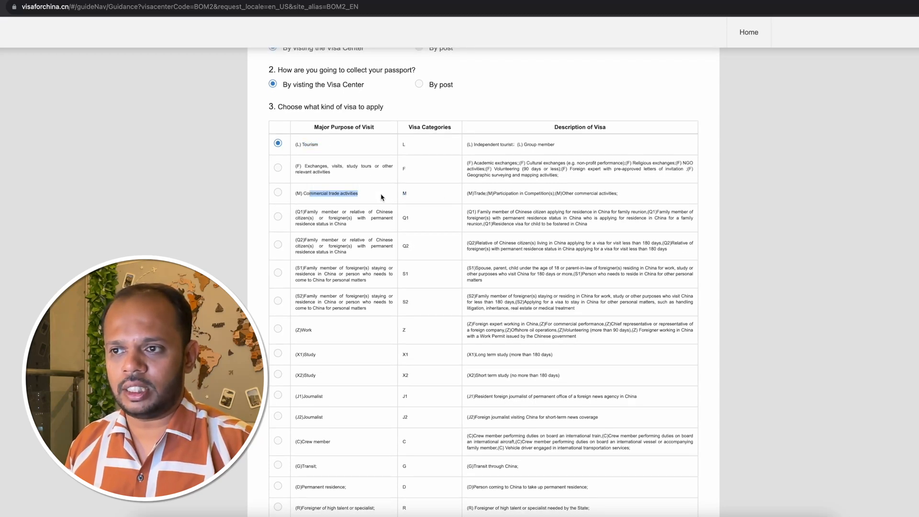
{"action": "scroll", "coordinate": [357, 277], "scroll_direction": "down", "scroll_amount": 2}
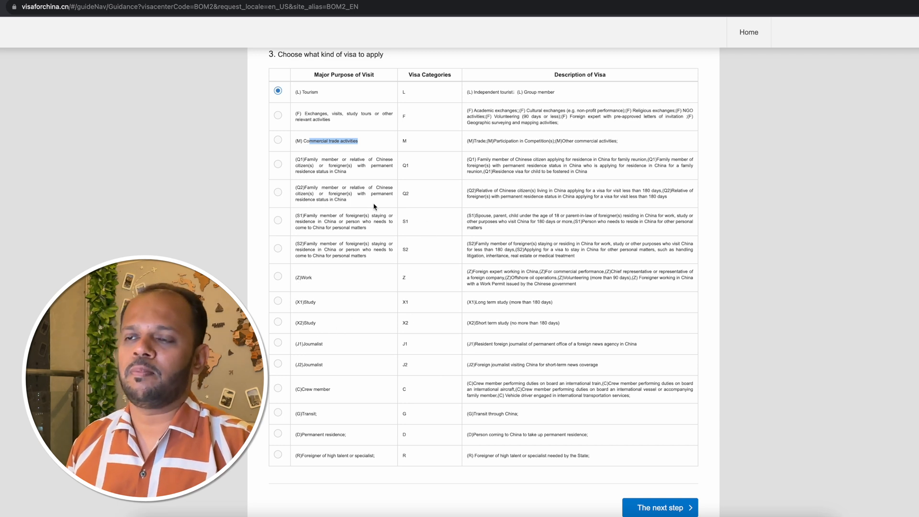
{"action": "left_click", "coordinate": [383, 146]}
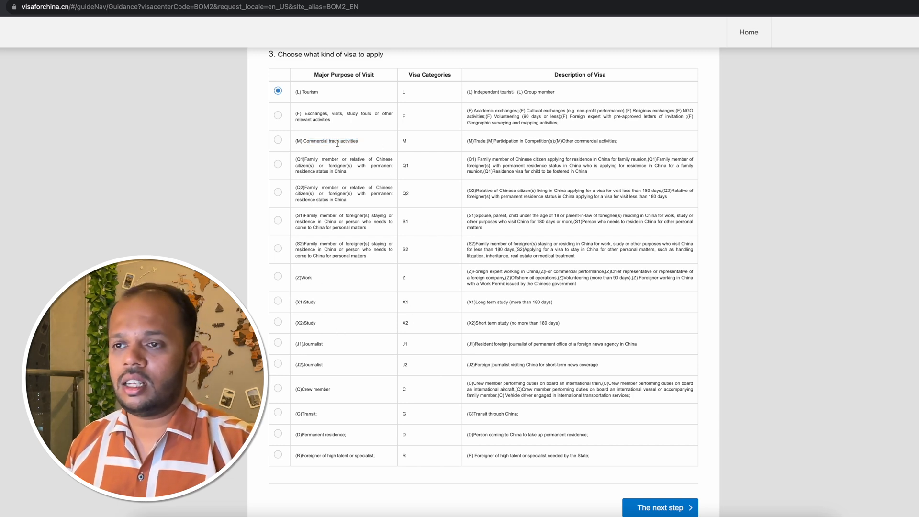
{"action": "left_click", "coordinate": [278, 141]}
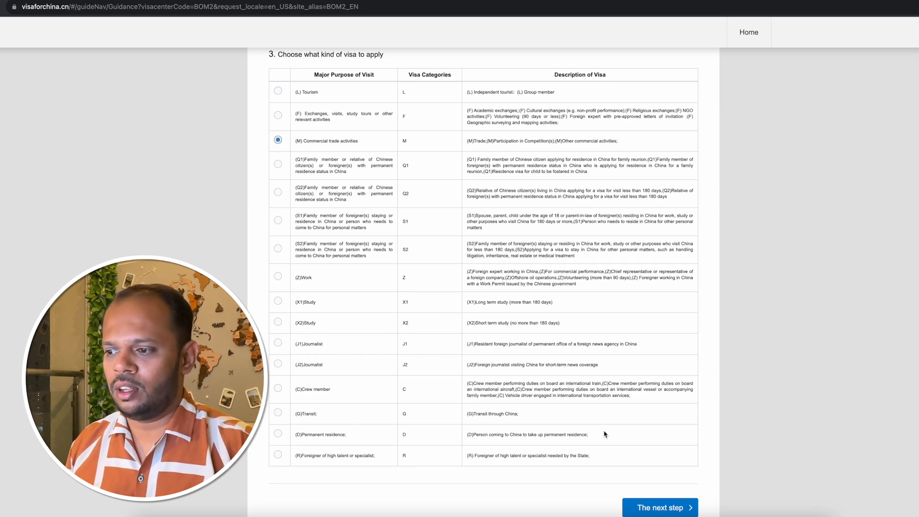
{"action": "scroll", "coordinate": [605, 433], "scroll_direction": "down", "scroll_amount": 2}
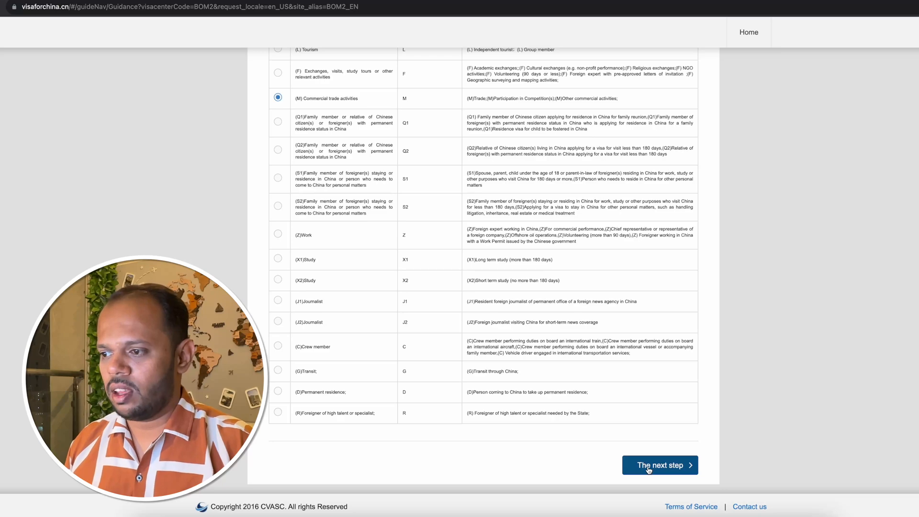
{"action": "left_click", "coordinate": [649, 467]}
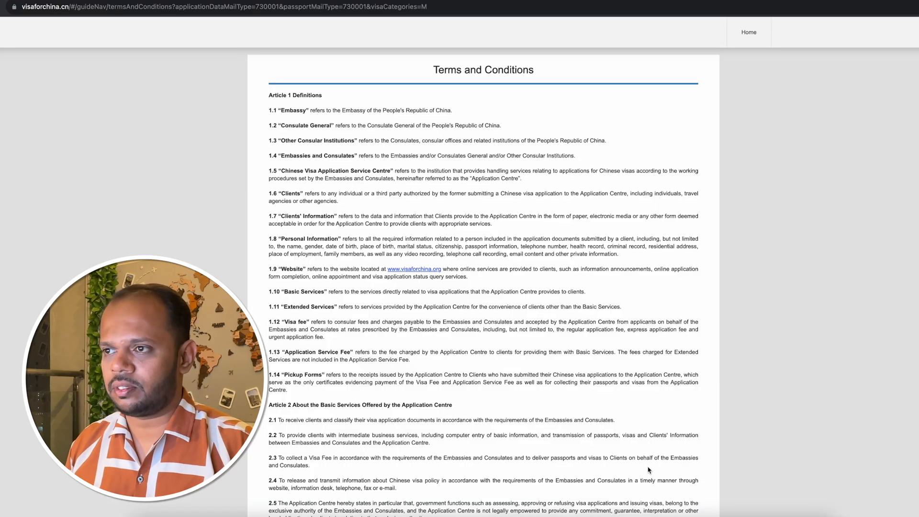
Accept the Terms and Conditions and continue to the document preparation instructions.
{"action": "scroll", "coordinate": [502, 304], "scroll_direction": "down", "scroll_amount": 20}
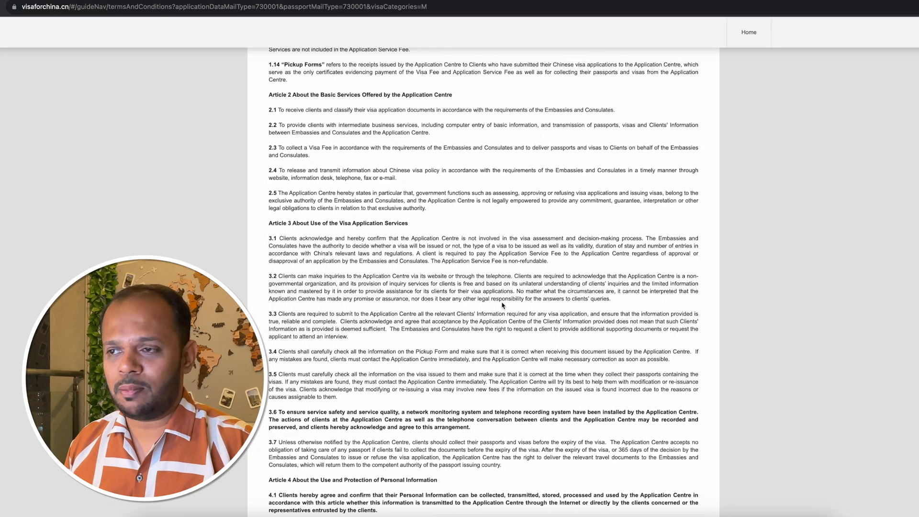
{"action": "scroll", "coordinate": [502, 303], "scroll_direction": "down", "scroll_amount": 3}
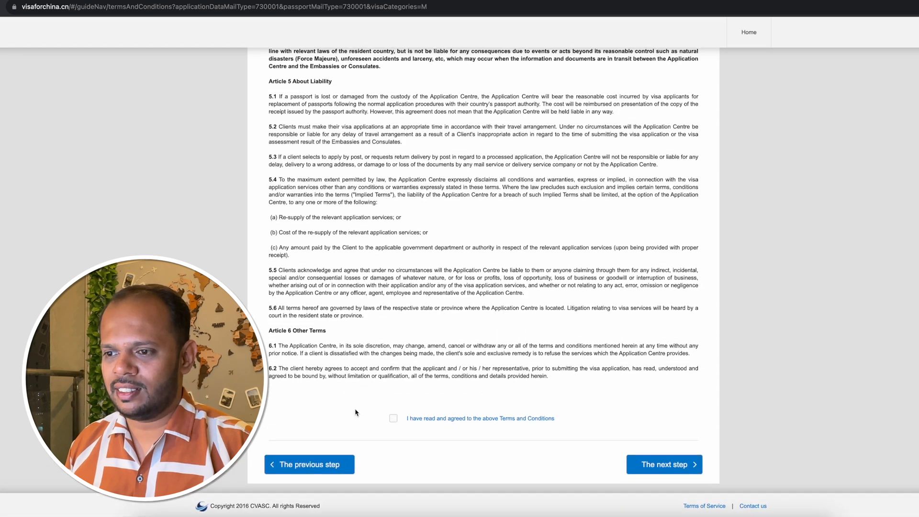
{"action": "left_click", "coordinate": [392, 420]}
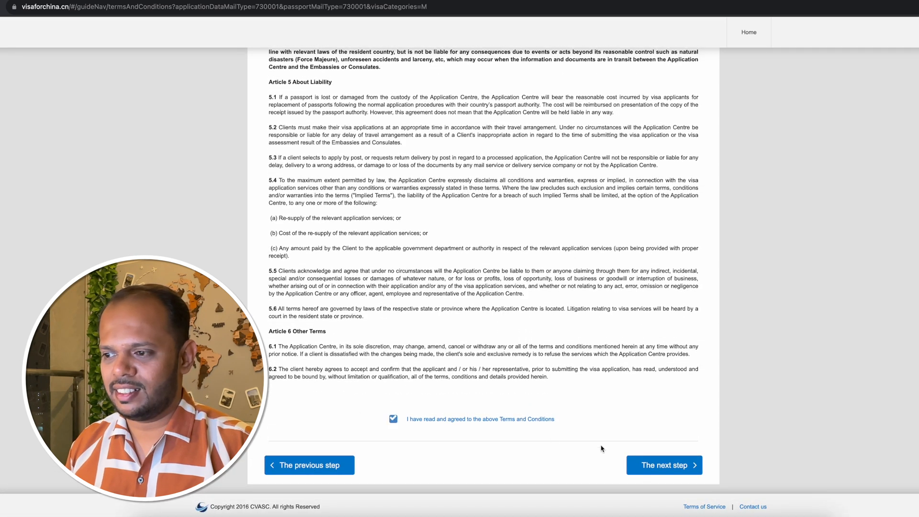
{"action": "left_click", "coordinate": [666, 465]}
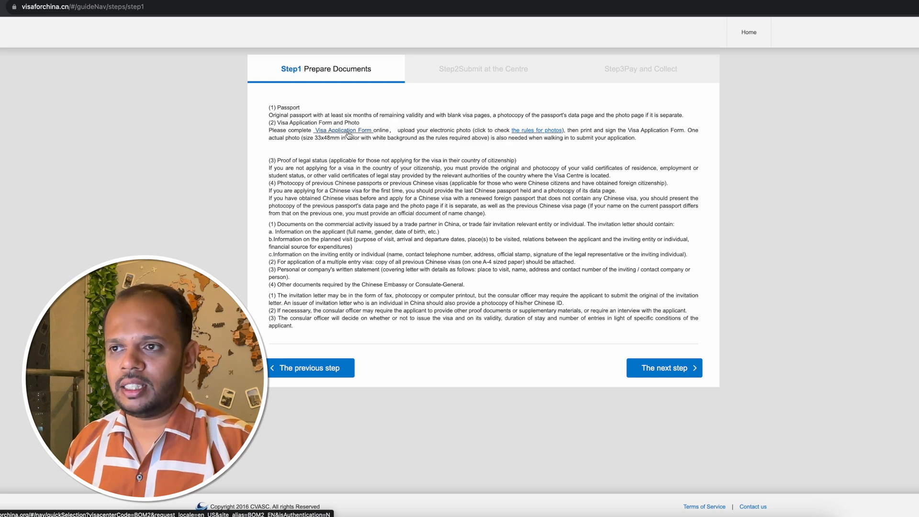
Follow the Visa Application Form link in the passport and photo requirements and open a new application form.
{"action": "left_click", "coordinate": [344, 132]}
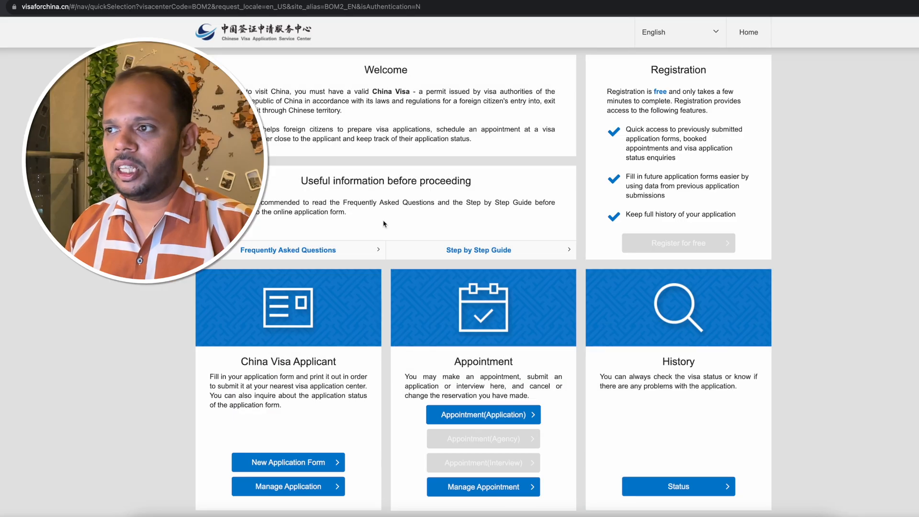
{"action": "scroll", "coordinate": [336, 335], "scroll_direction": "down", "scroll_amount": 2}
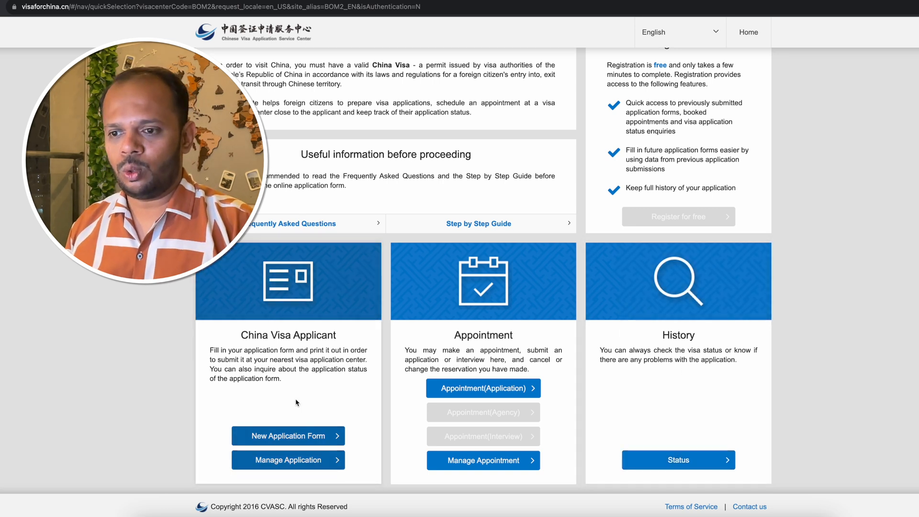
{"action": "left_click", "coordinate": [315, 440]}
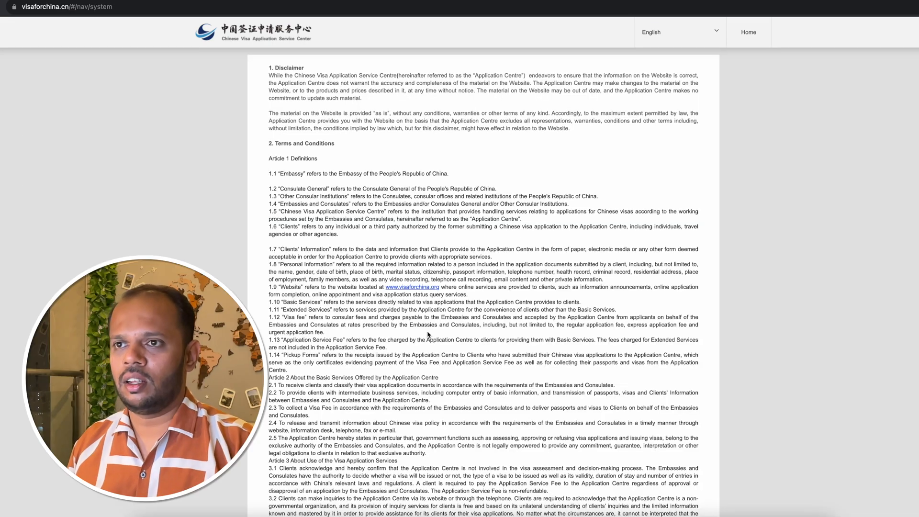
Agree to the disclaimer and terms, and select Mumbai as the Application Center for submission.
{"action": "scroll", "coordinate": [428, 334], "scroll_direction": "down", "scroll_amount": 10}
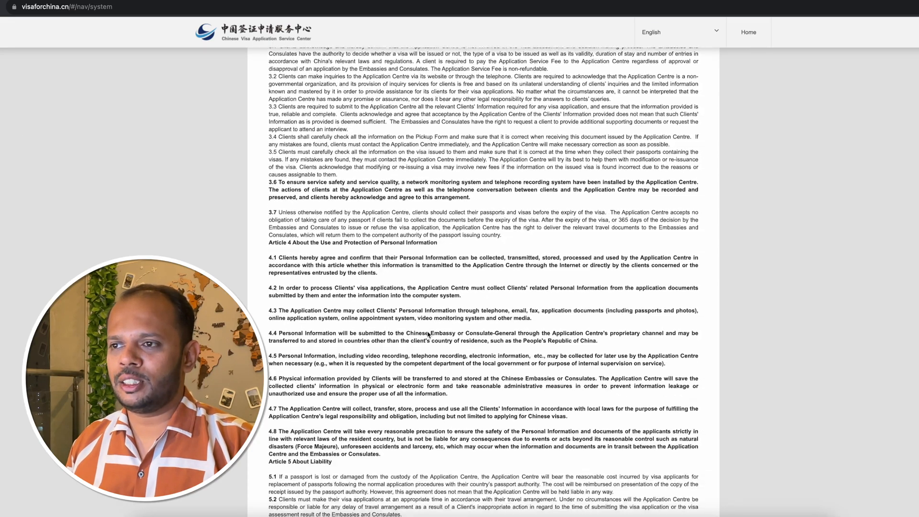
{"action": "scroll", "coordinate": [428, 334], "scroll_direction": "down", "scroll_amount": 5}
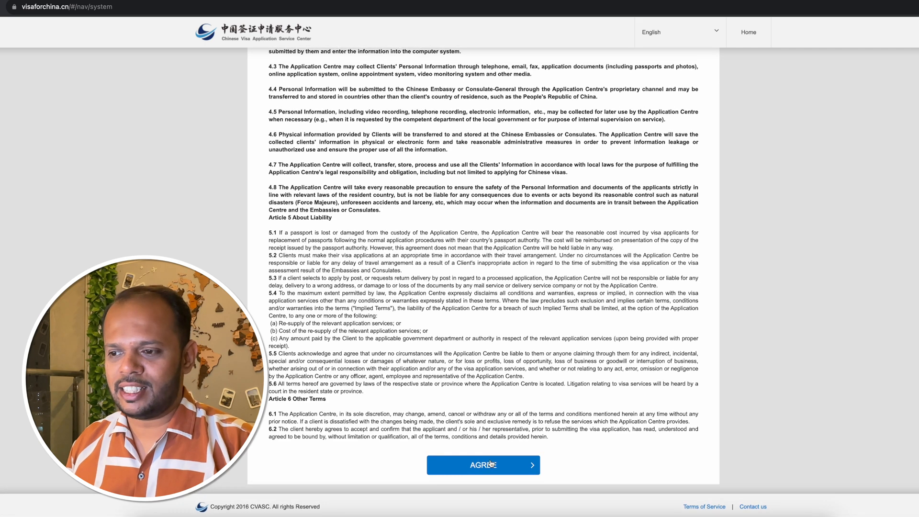
{"action": "left_click", "coordinate": [490, 464]}
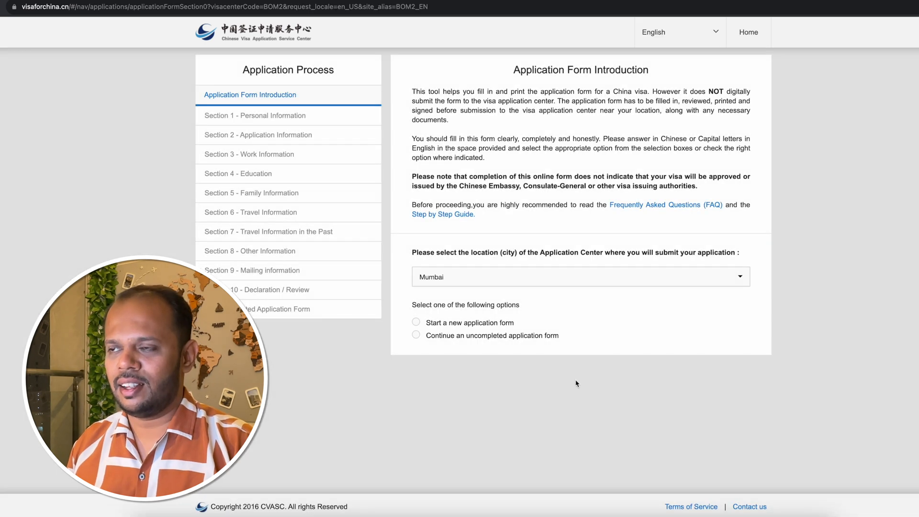
{"action": "left_click", "coordinate": [452, 281]}
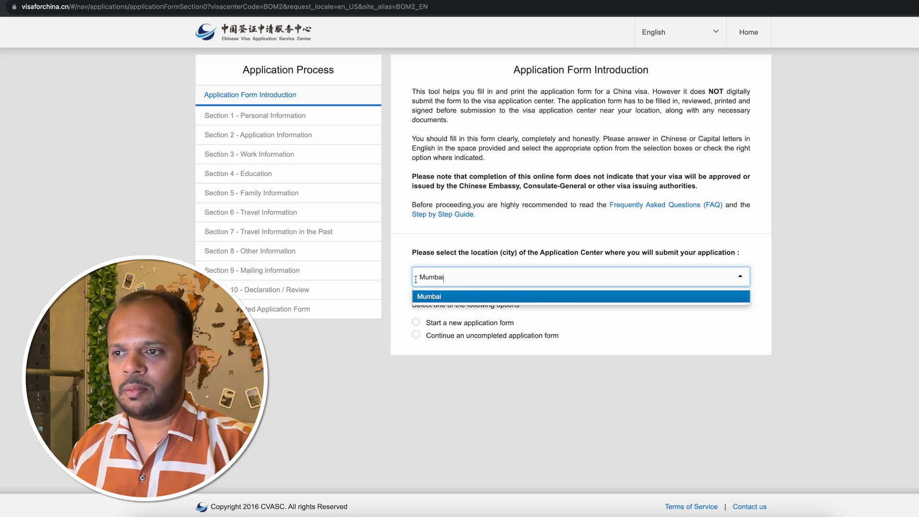
{"action": "key", "text": "Return"}
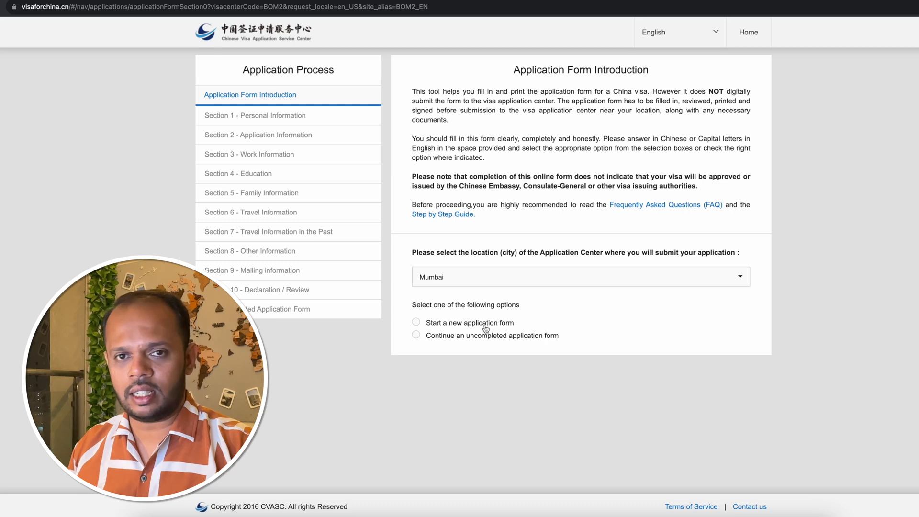
Choose to continue an uncompleted application form and check which identifying fields it asks for.
{"action": "left_click", "coordinate": [416, 336]}
{"action": "scroll", "coordinate": [430, 249], "scroll_direction": "down", "scroll_amount": 2}
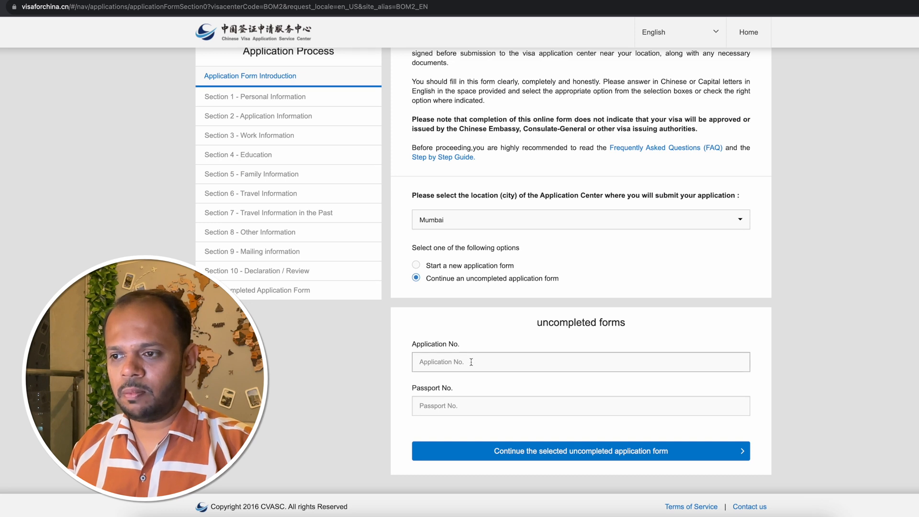
{"action": "left_click", "coordinate": [471, 362]}
{"action": "left_click", "coordinate": [468, 410]}
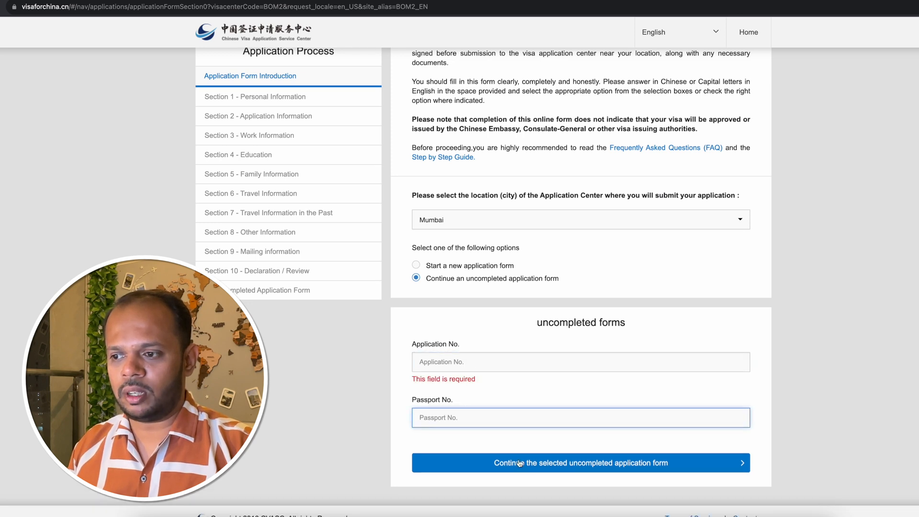
Start a new application form and complete the slider image verification.
{"action": "left_click", "coordinate": [416, 266]}
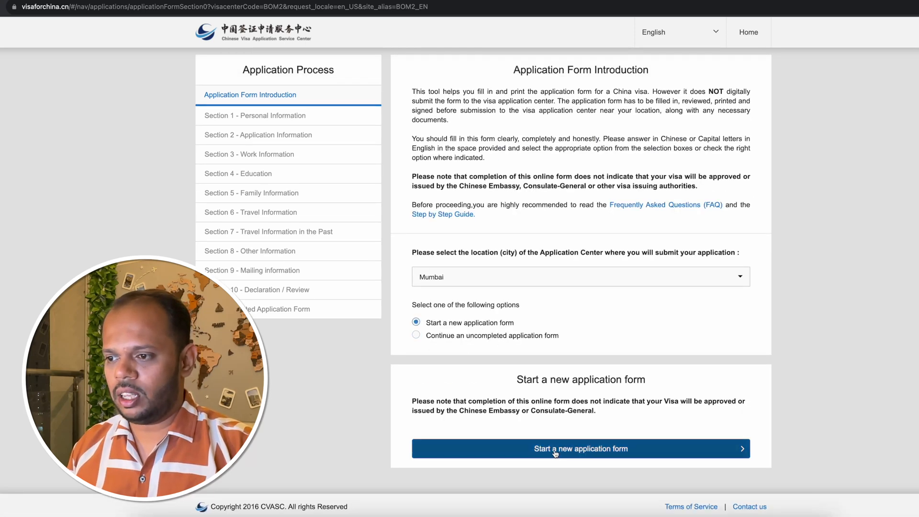
{"action": "left_click", "coordinate": [568, 453]}
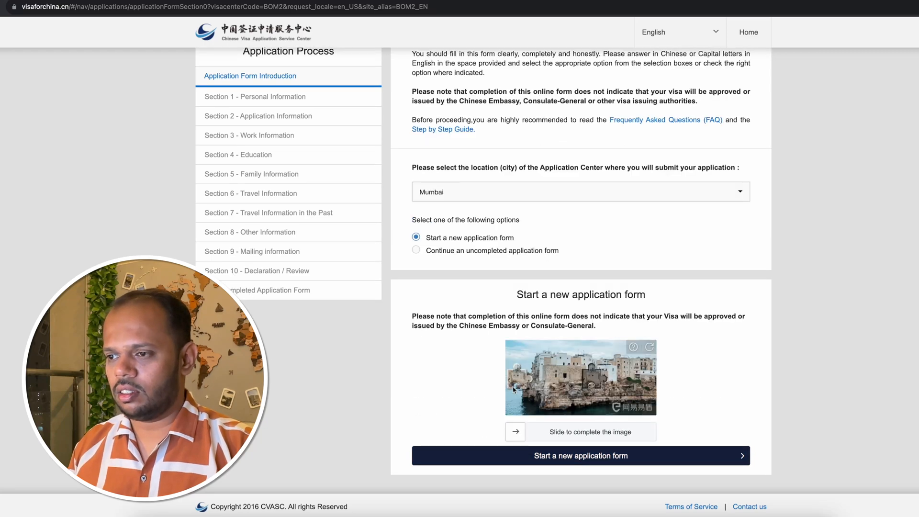
{"action": "left_click_drag", "start_coordinate": [520, 436], "coordinate": [599, 437]}
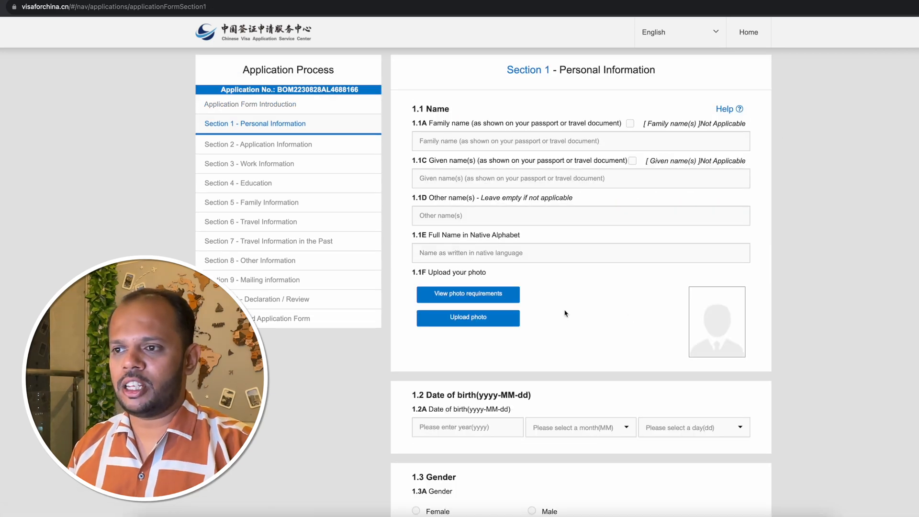
Enter the applicant's family name as shown on the passport in field 1.1A of Personal Information.
{"action": "left_click", "coordinate": [419, 148]}
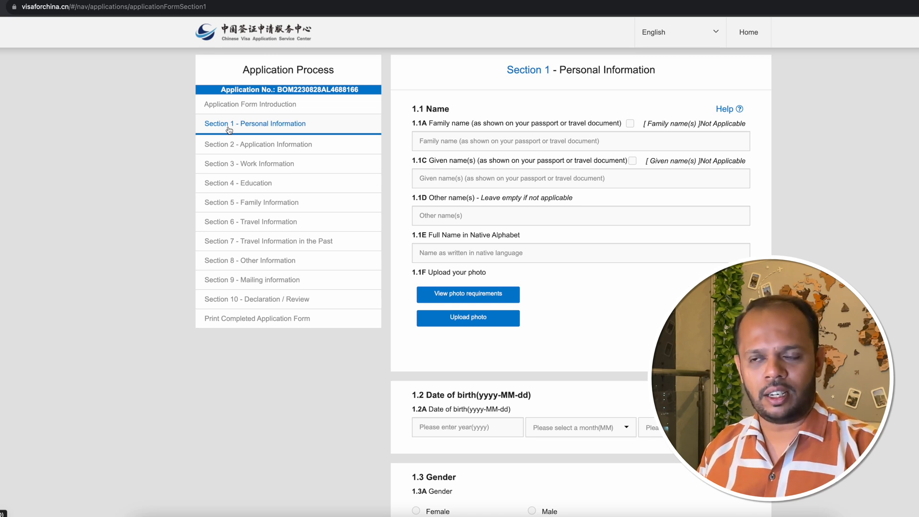
{"action": "left_click_drag", "start_coordinate": [505, 73], "coordinate": [658, 77]}
{"action": "left_click", "coordinate": [666, 79]}
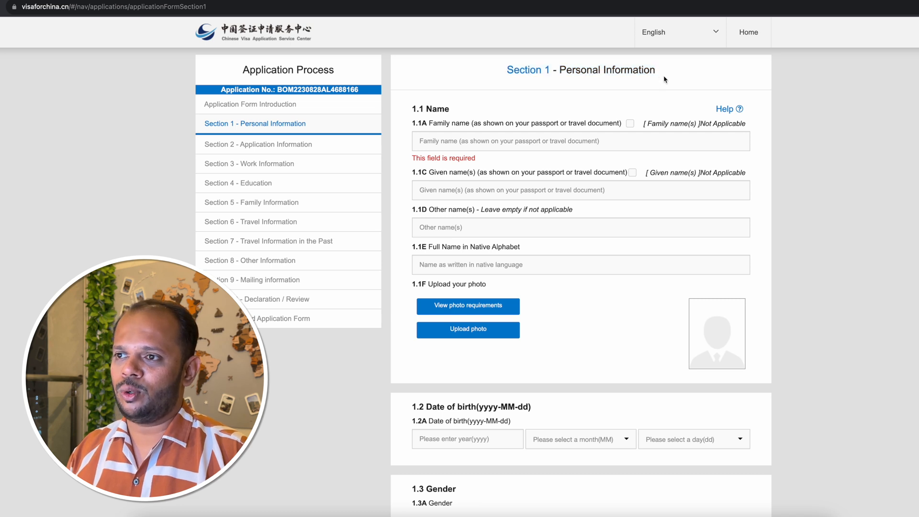
{"action": "left_click", "coordinate": [453, 143]}
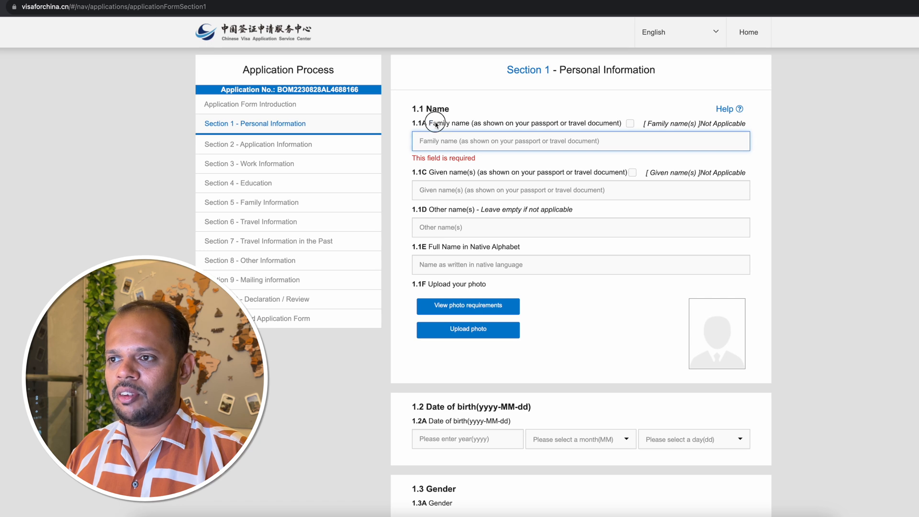
{"action": "left_click_drag", "start_coordinate": [430, 123], "coordinate": [474, 126]}
{"action": "left_click", "coordinate": [454, 141]}
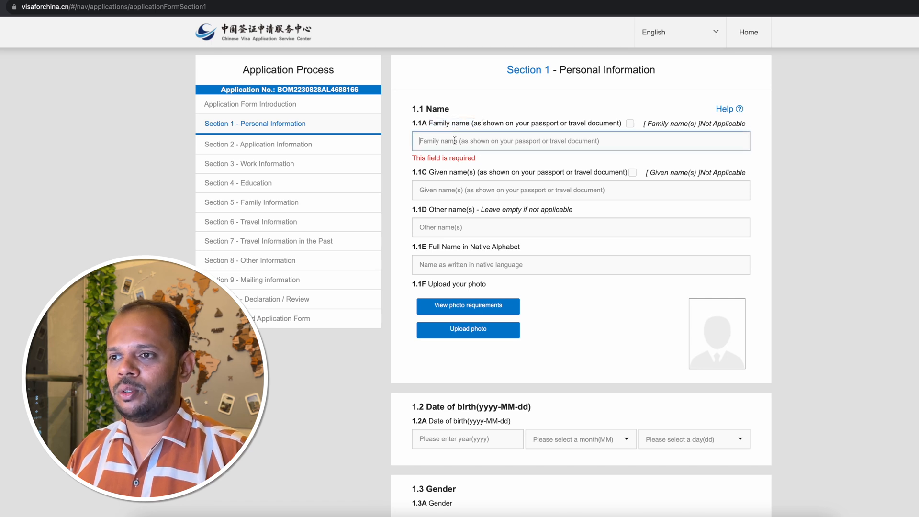
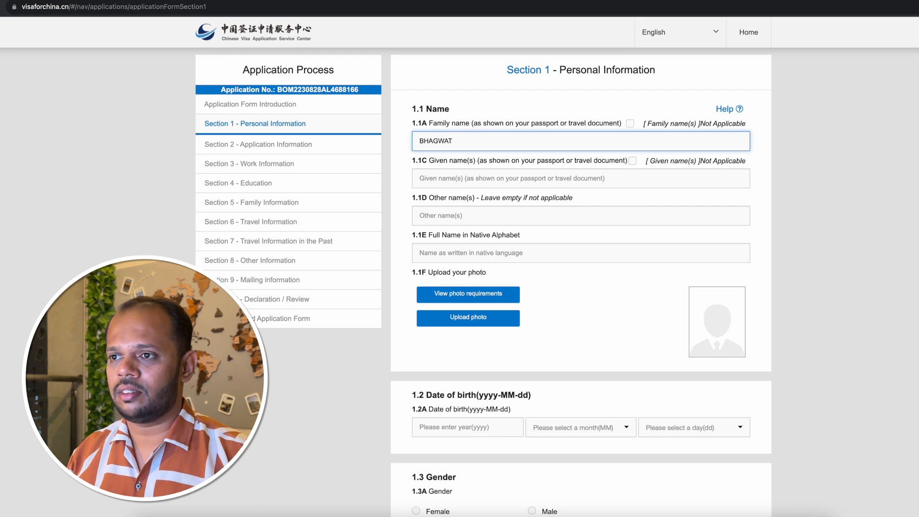
Enter the applicant's given name as shown on the passport in field 1.1C, and "-" for other names in 1.1D.
{"action": "left_click", "coordinate": [438, 178]}
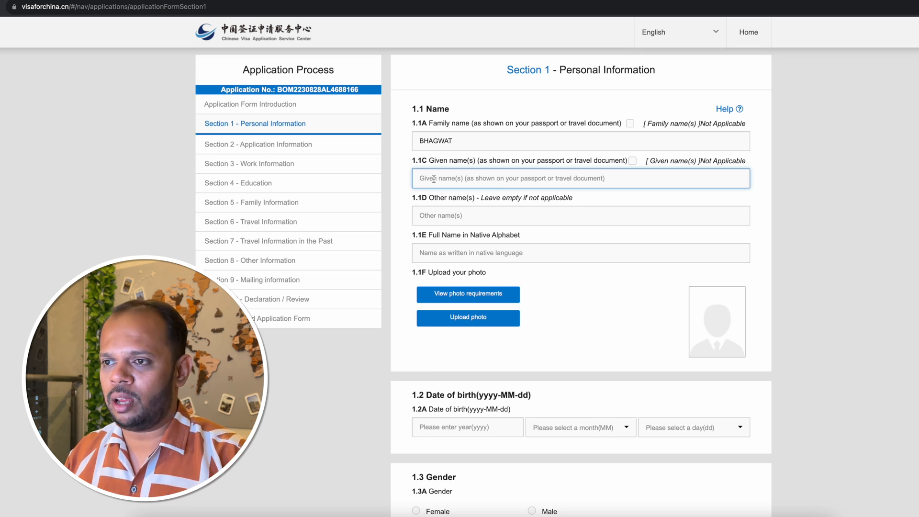
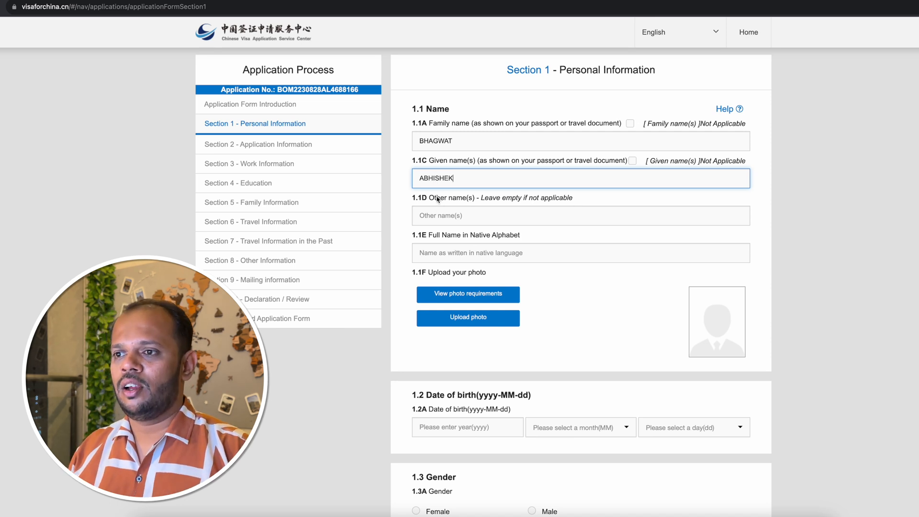
{"action": "left_click", "coordinate": [433, 217]}
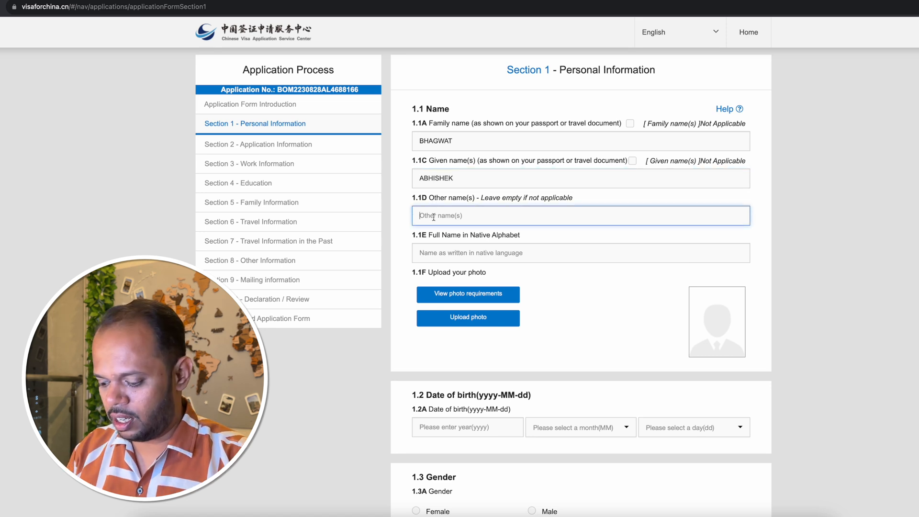
{"action": "type", "text": "-"}
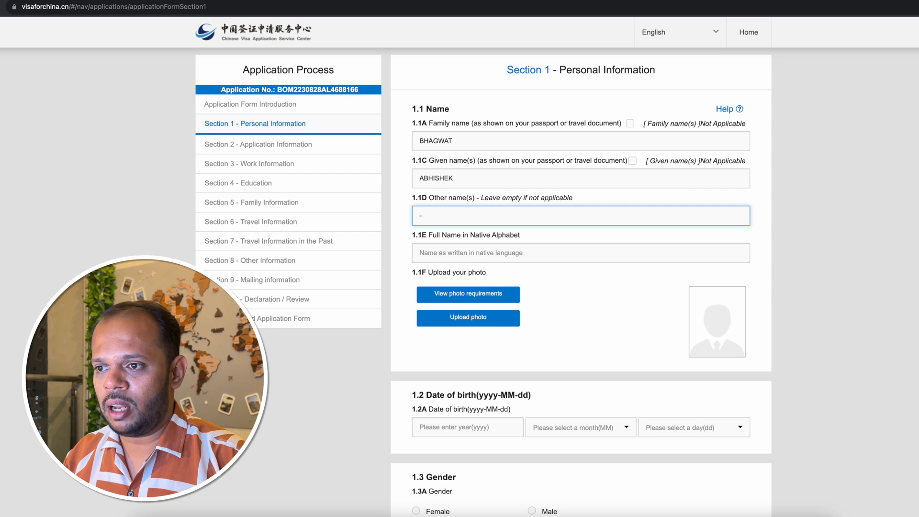
Fill in field 1.1E, Full Name in Native Alphabet, by copying the applicant's given name followed by the family name.
{"action": "left_click", "coordinate": [475, 252]}
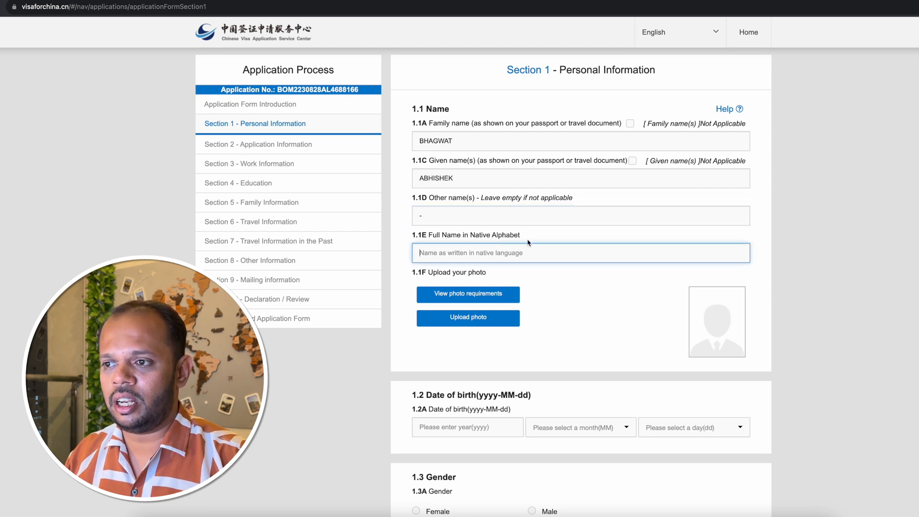
{"action": "left_click_drag", "start_coordinate": [453, 178], "coordinate": [404, 182]}
{"action": "key", "text": "ctrl+c"}
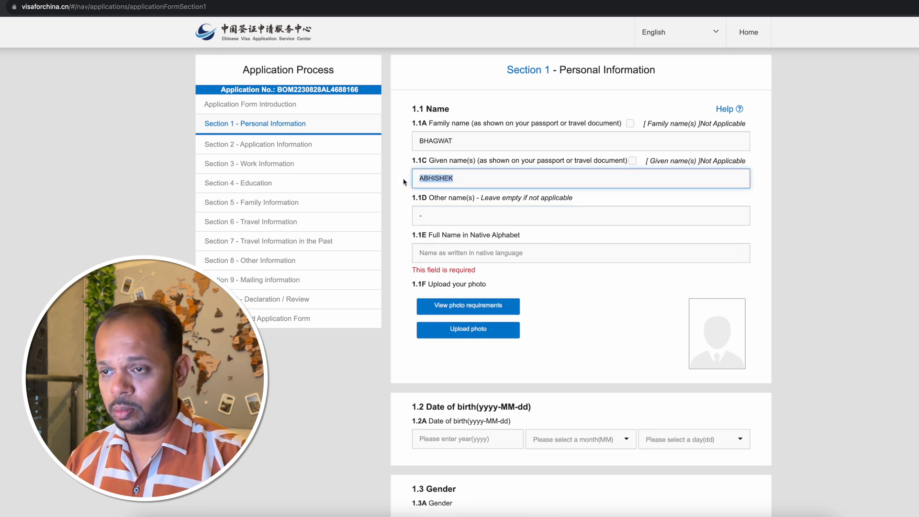
{"action": "left_click", "coordinate": [472, 252]}
{"action": "key", "text": "ctrl+v"}
{"action": "double_click", "coordinate": [464, 139]}
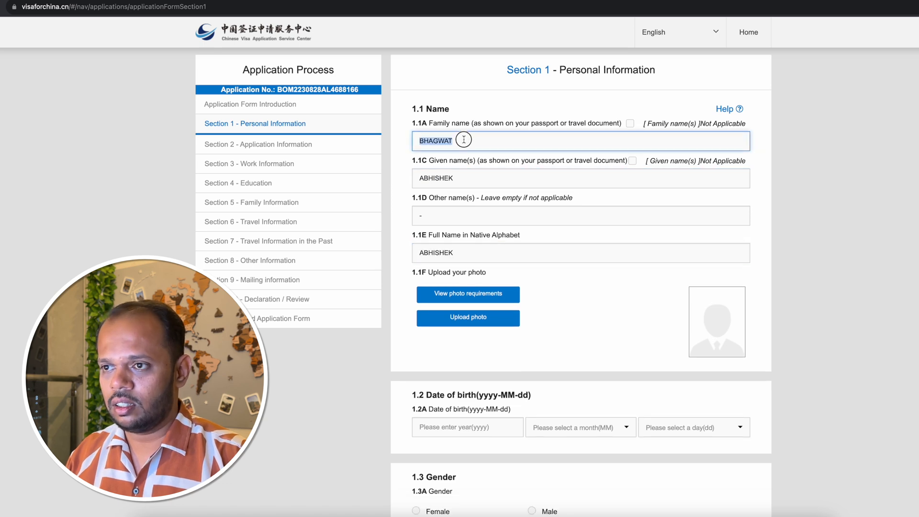
{"action": "key", "text": "ctrl+c"}
{"action": "left_click", "coordinate": [483, 254]}
{"action": "key", "text": "ctrl+v"}
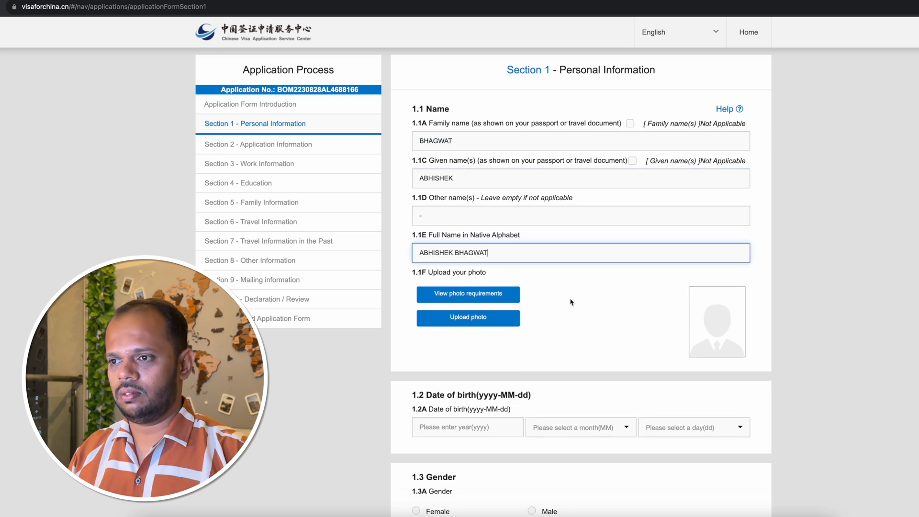
{"action": "left_click", "coordinate": [583, 309]}
Review the photo requirements for the visa application, including dimensions, file size and the accepted and rejected examples, and return to the form.
{"action": "scroll", "coordinate": [586, 309], "scroll_direction": "down", "scroll_amount": 1}
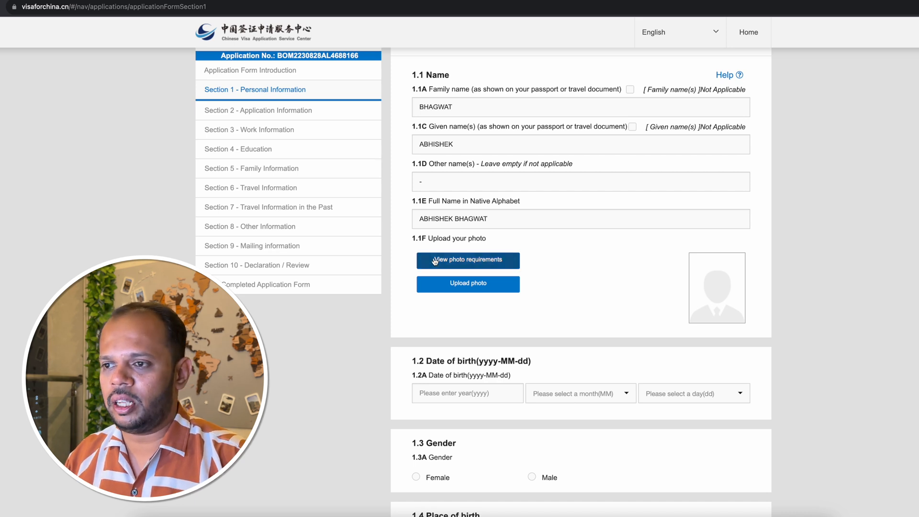
{"action": "left_click", "coordinate": [506, 265]}
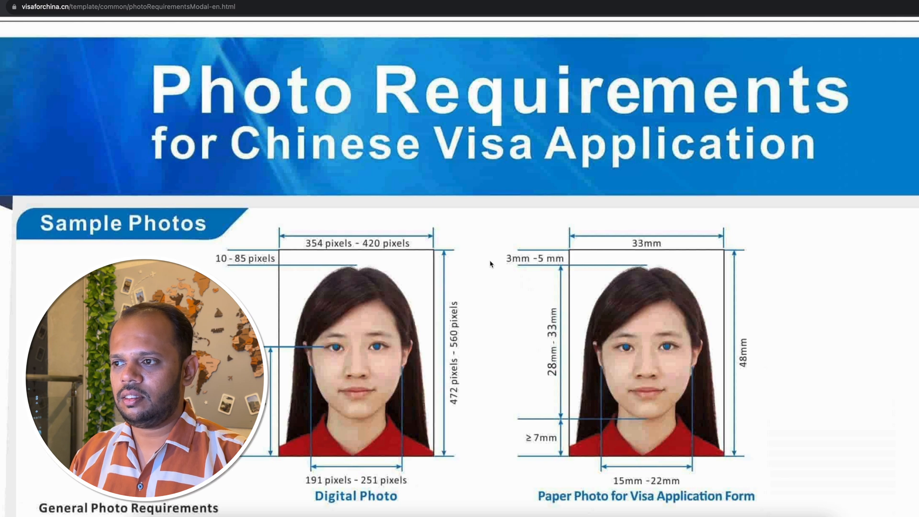
{"action": "scroll", "coordinate": [490, 264], "scroll_direction": "down", "scroll_amount": 4}
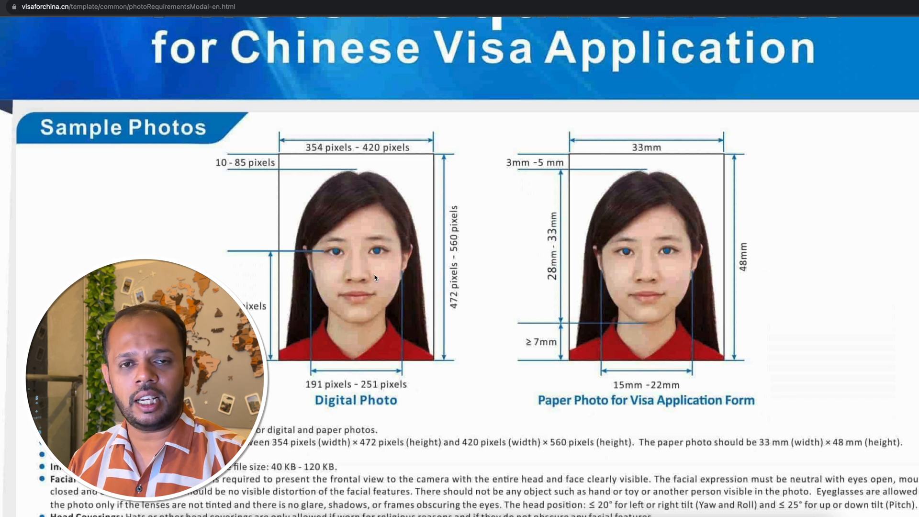
{"action": "scroll", "coordinate": [420, 273], "scroll_direction": "down", "scroll_amount": 5}
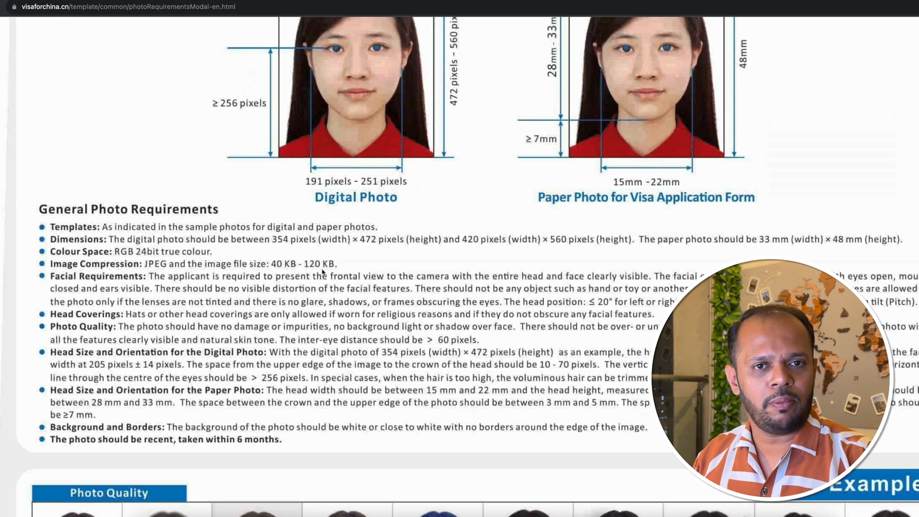
{"action": "scroll", "coordinate": [317, 272], "scroll_direction": "down", "scroll_amount": 10}
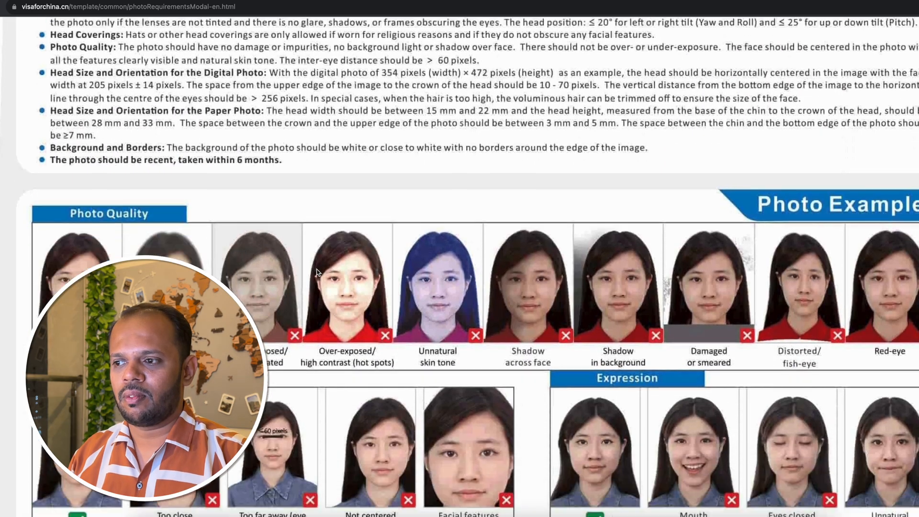
{"action": "scroll", "coordinate": [316, 272], "scroll_direction": "down", "scroll_amount": 2}
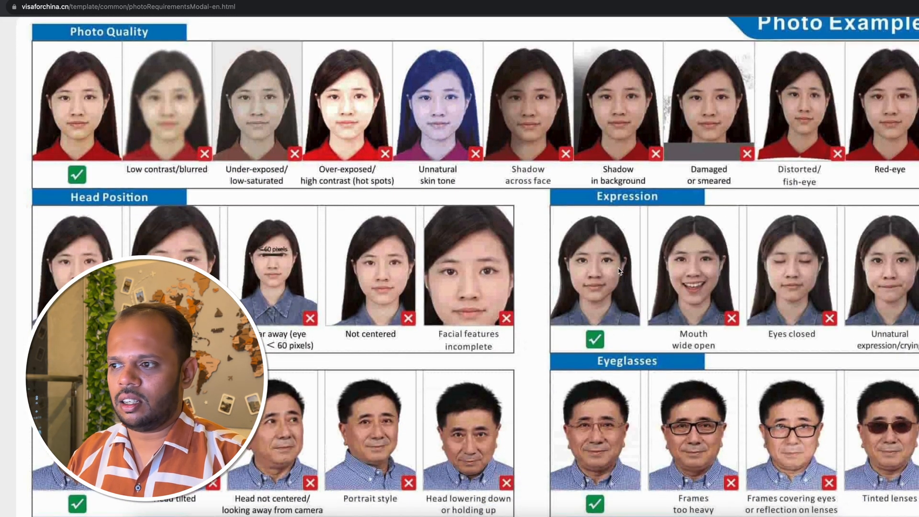
{"action": "scroll", "coordinate": [673, 297], "scroll_direction": "down", "scroll_amount": 5}
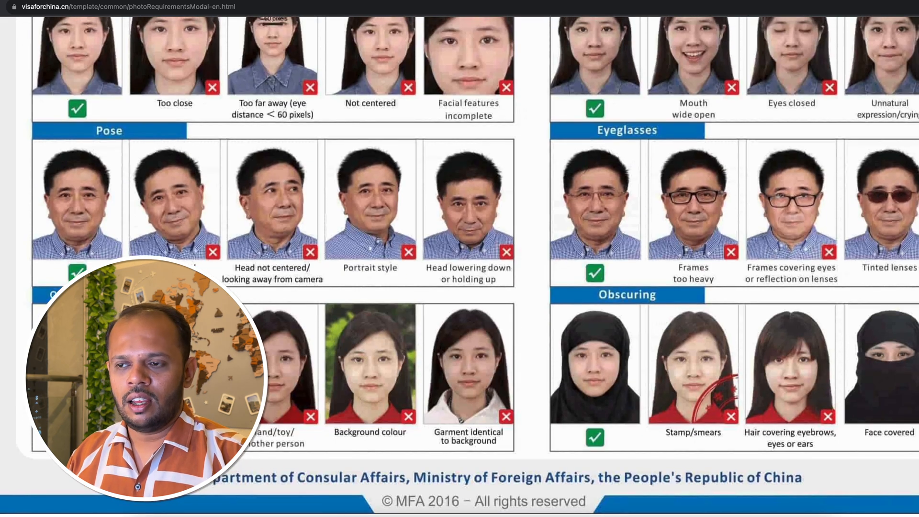
{"action": "scroll", "coordinate": [386, 272], "scroll_direction": "up", "scroll_amount": 15}
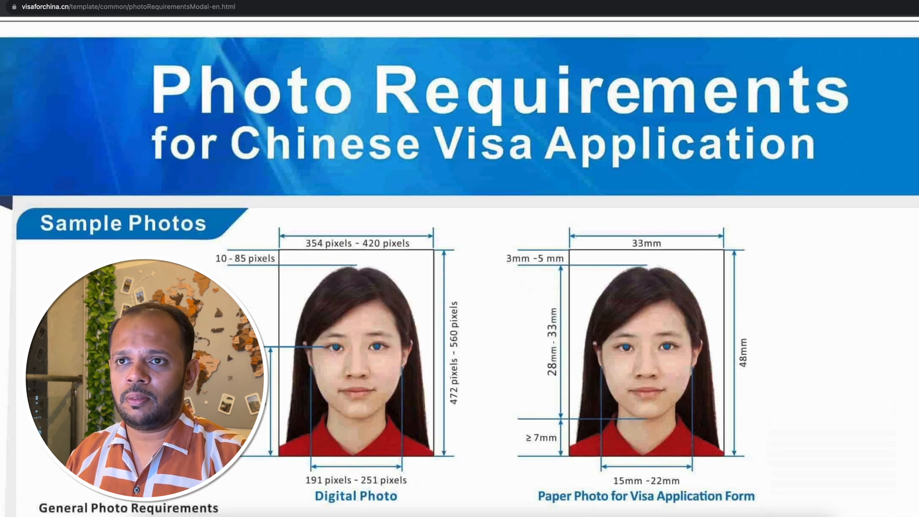
{"action": "left_click", "coordinate": [307, 1]}
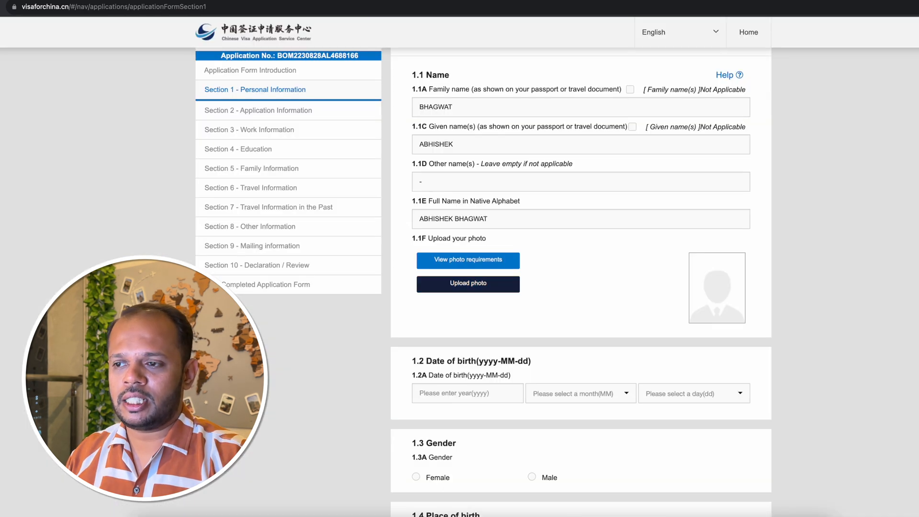
Open the photo upload for field 1.1F, enlarge its window and choose the applicant's portrait photo file.
{"action": "left_click", "coordinate": [463, 288]}
{"action": "left_click_drag", "start_coordinate": [128, 3], "coordinate": [457, 83]}
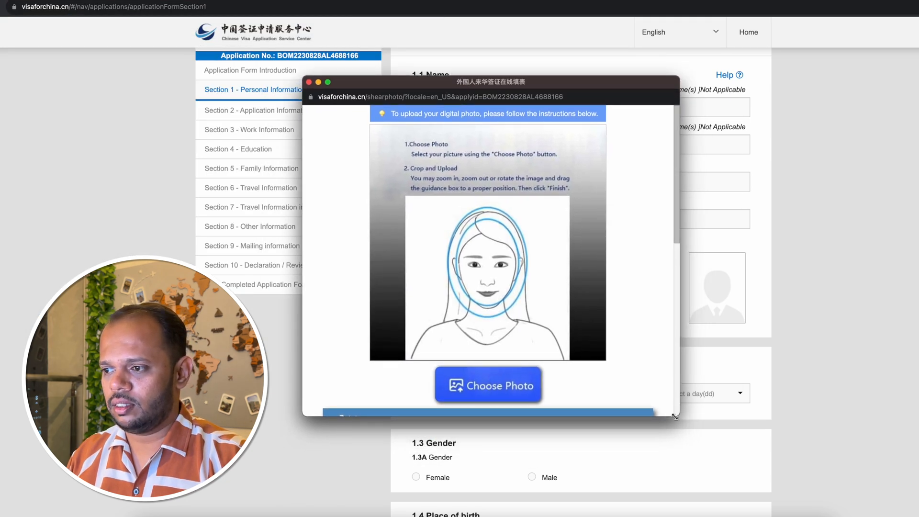
{"action": "left_click_drag", "start_coordinate": [680, 420], "coordinate": [822, 495]}
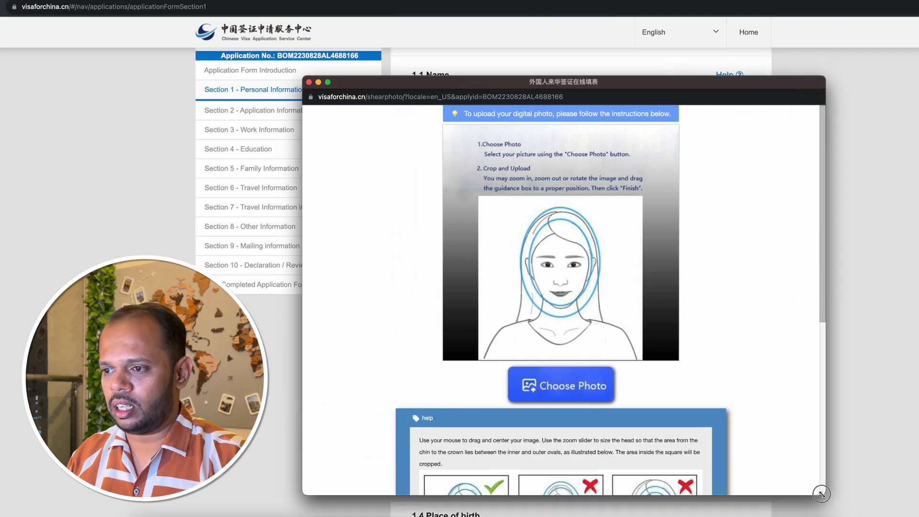
{"action": "left_click", "coordinate": [558, 386]}
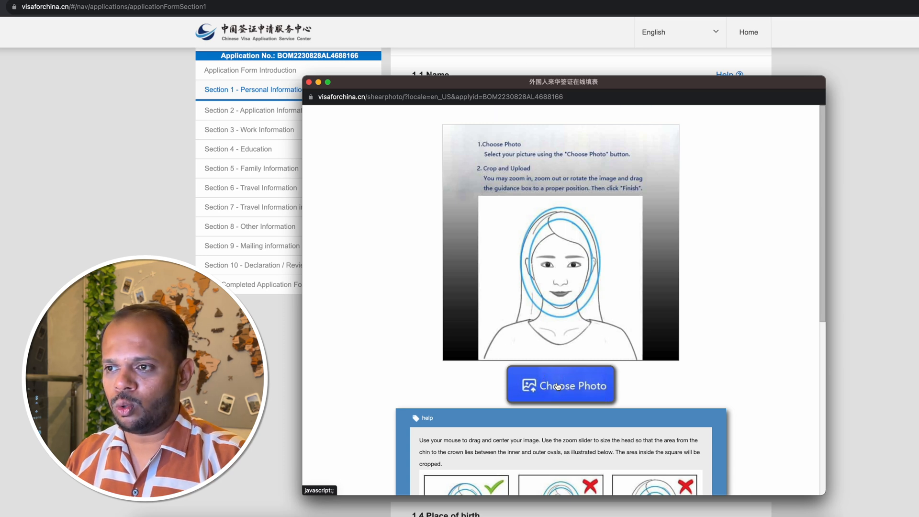
{"action": "double_click", "coordinate": [361, 249]}
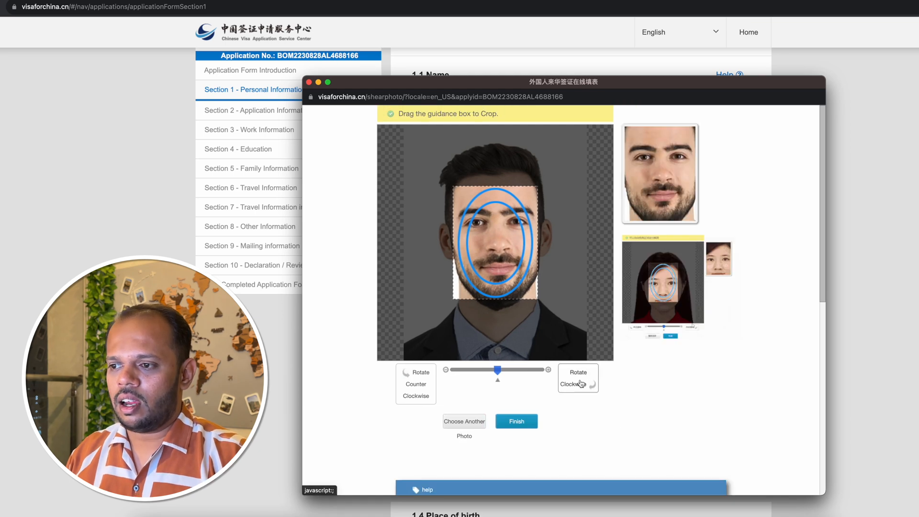
Zoom out the portrait so the whole head and shoulders fit in the crop guidance box, and finish the upload.
{"action": "left_click", "coordinate": [581, 381]}
{"action": "left_click", "coordinate": [409, 378]}
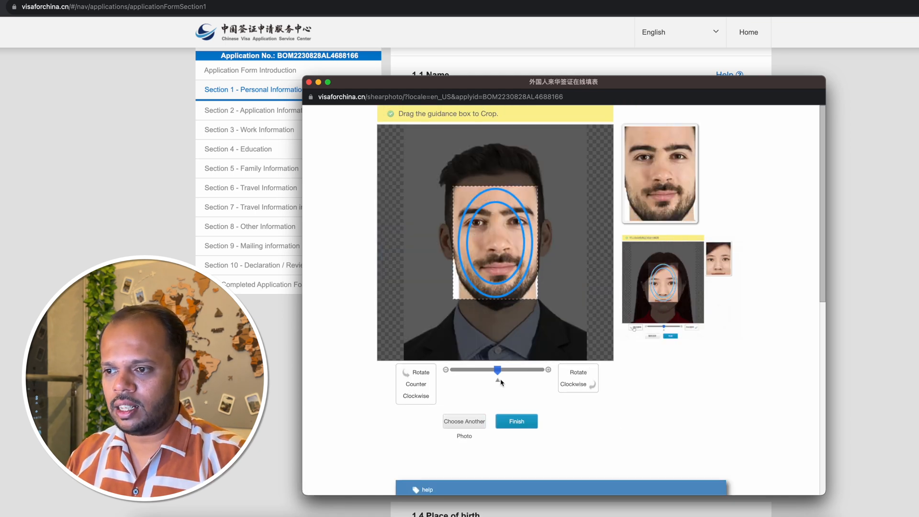
{"action": "left_click_drag", "start_coordinate": [498, 371], "coordinate": [472, 373]}
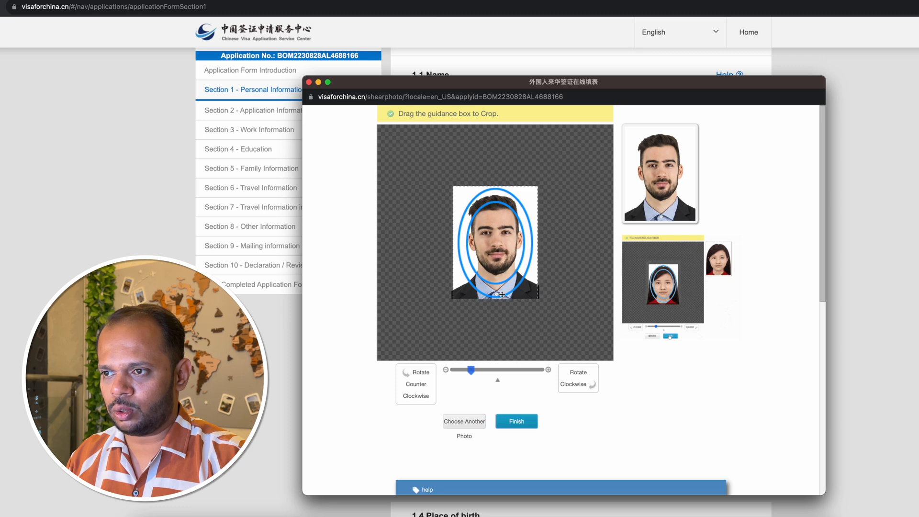
{"action": "left_click", "coordinate": [522, 422]}
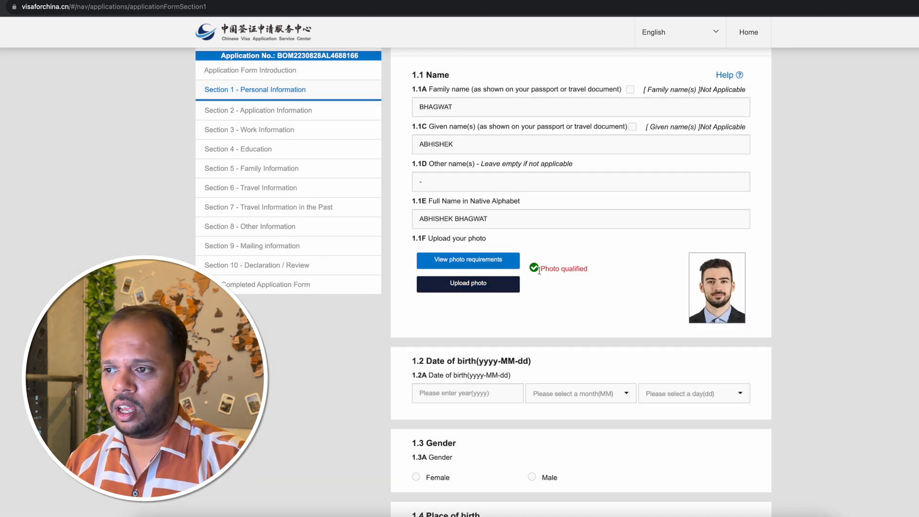
Enter the applicant's date of birth as year, month and day in 1.2A, and select Male as the gender in 1.3A.
{"action": "scroll", "coordinate": [623, 283], "scroll_direction": "down", "scroll_amount": 4}
{"action": "left_click", "coordinate": [460, 215]}
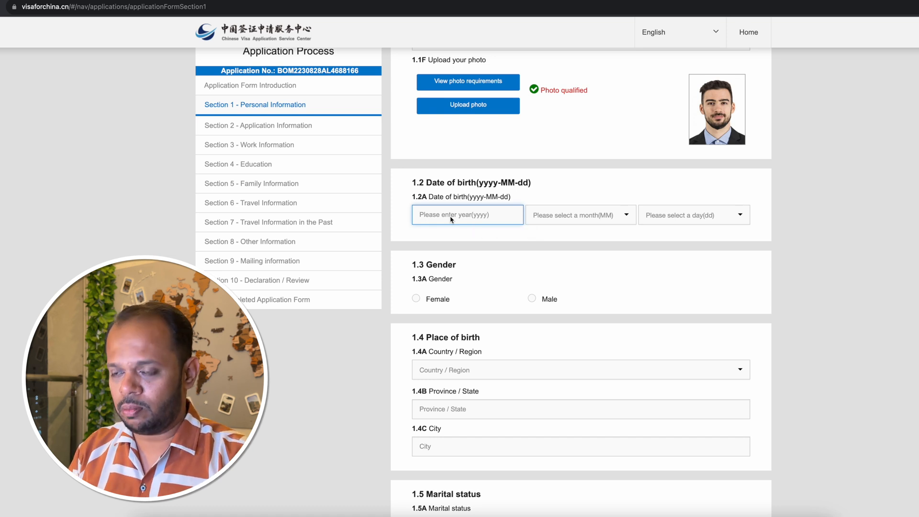
{"action": "type", "text": "2000"}
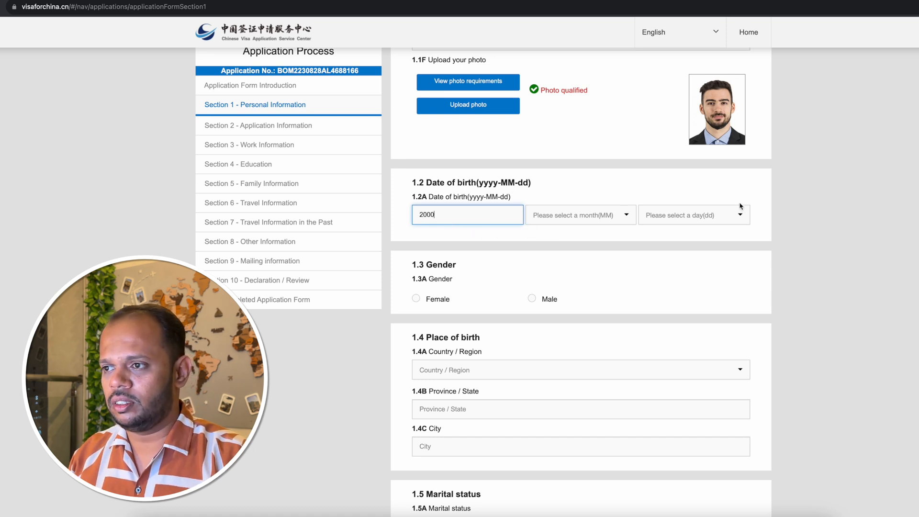
{"action": "left_click", "coordinate": [611, 217]}
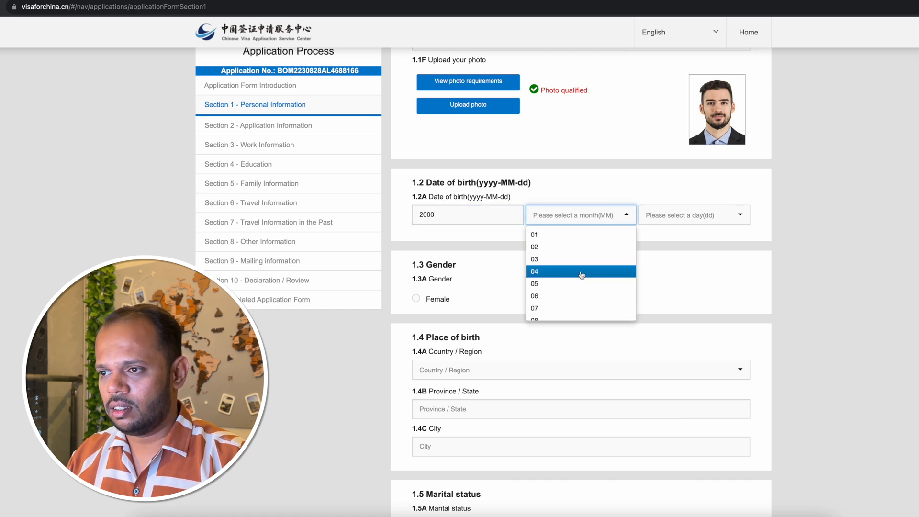
{"action": "left_click", "coordinate": [582, 274]}
{"action": "left_click", "coordinate": [696, 219]}
{"action": "left_click", "coordinate": [683, 283]}
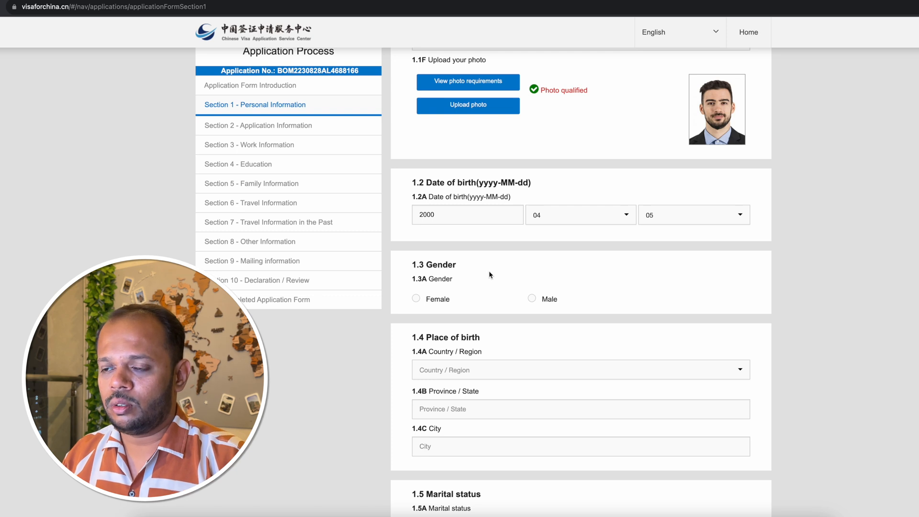
{"action": "scroll", "coordinate": [489, 271], "scroll_direction": "down", "scroll_amount": 2}
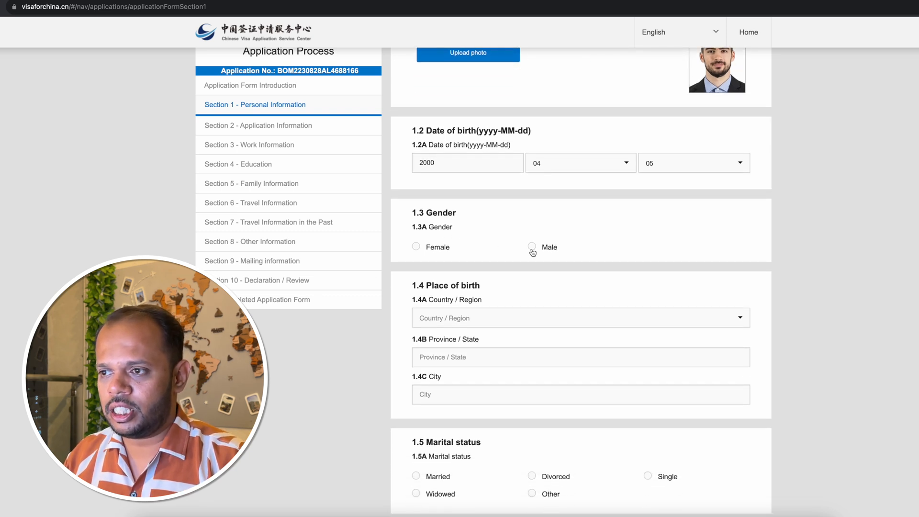
{"action": "left_click", "coordinate": [533, 248]}
Set the place of birth in 1.4 to country India and province/state "maharashtra".
{"action": "scroll", "coordinate": [639, 248], "scroll_direction": "down", "scroll_amount": 3}
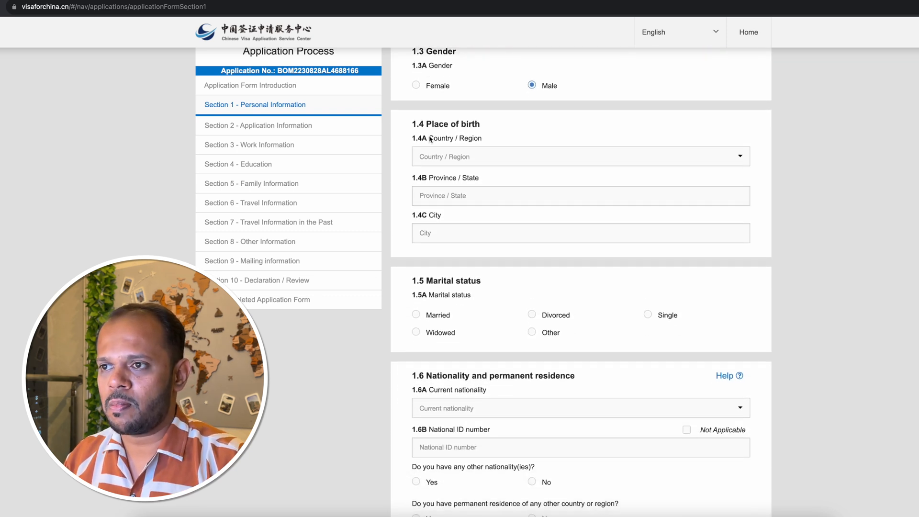
{"action": "left_click", "coordinate": [511, 159]}
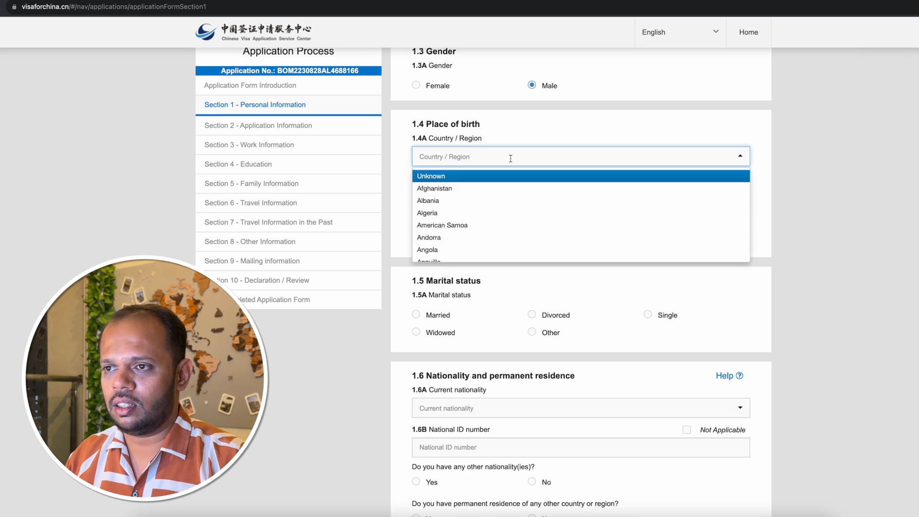
{"action": "type", "text": "india"}
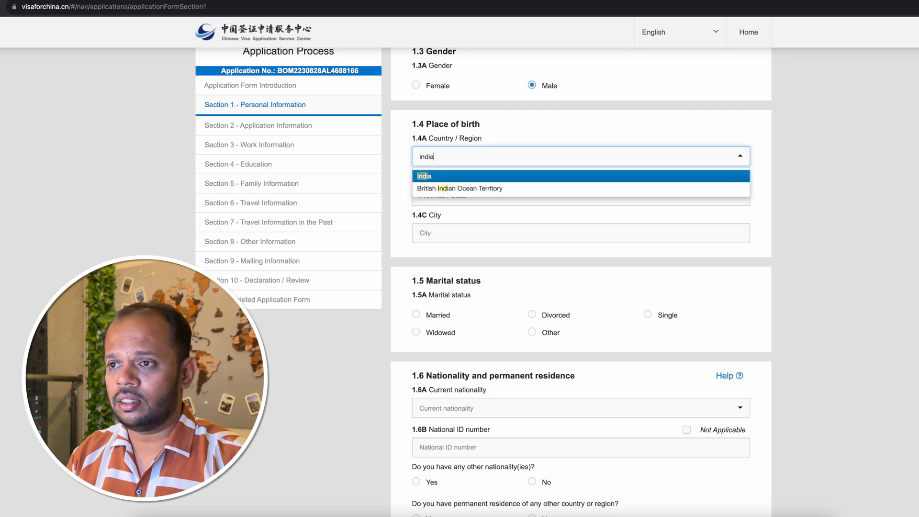
{"action": "left_click", "coordinate": [425, 176]}
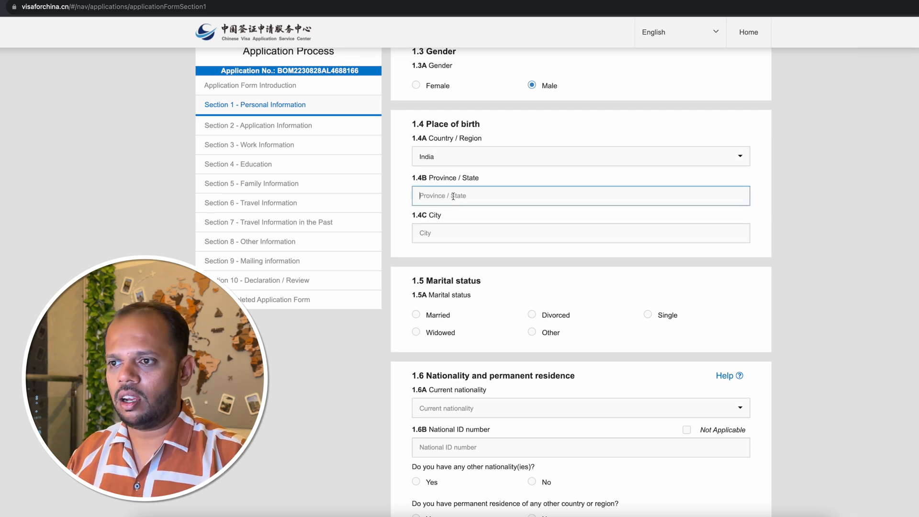
{"action": "left_click", "coordinate": [454, 197]}
{"action": "type", "text": "maharash"}
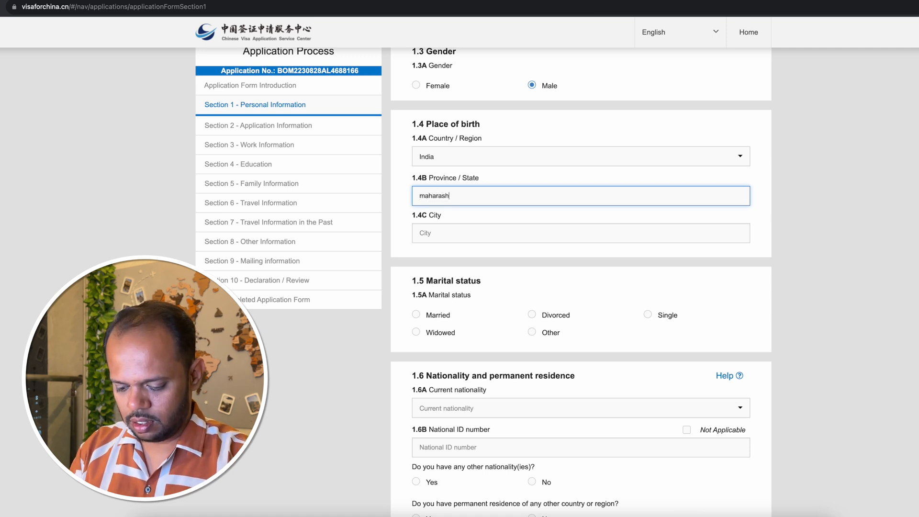
{"action": "type", "text": "tra"}
{"action": "key", "text": "Tab"}
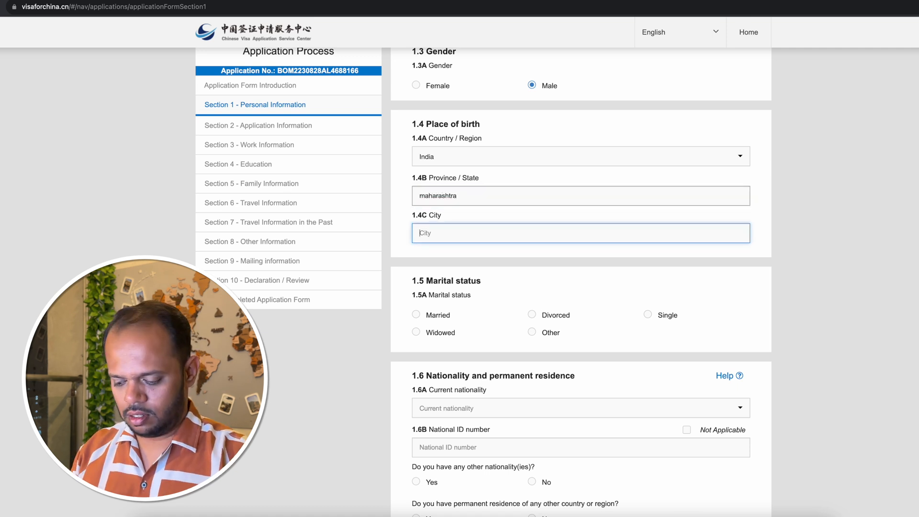
Enter Pune as the city of birth in 1.4C and select Single as the marital status in 1.5A.
{"action": "type", "text": "Pune"}
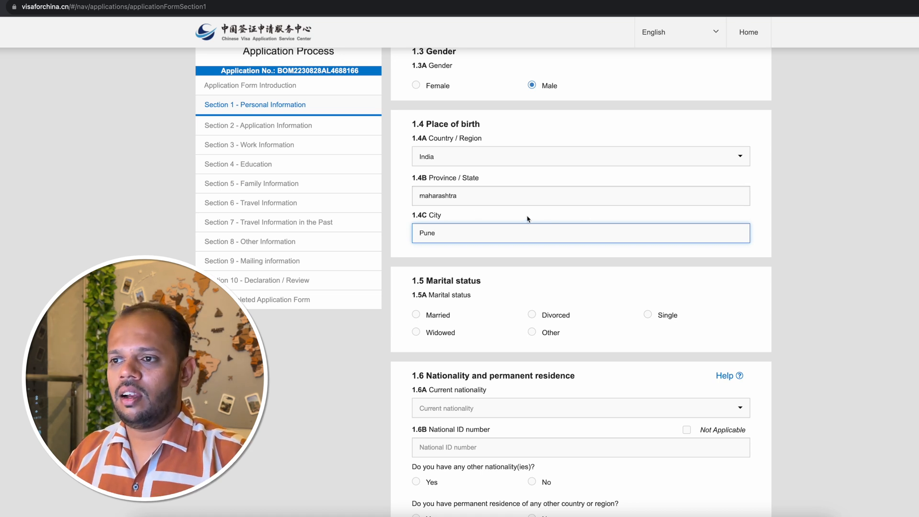
{"action": "scroll", "coordinate": [507, 190], "scroll_direction": "down", "scroll_amount": 3}
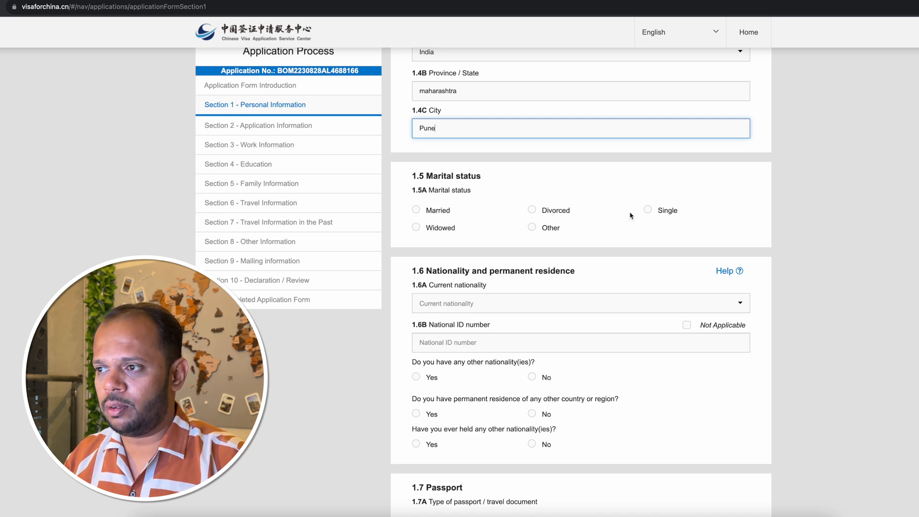
{"action": "left_click", "coordinate": [648, 210]}
Set the current nationality in 1.6A to India and enter the applicant's national ID number in 1.6B.
{"action": "scroll", "coordinate": [590, 225], "scroll_direction": "down", "scroll_amount": 4}
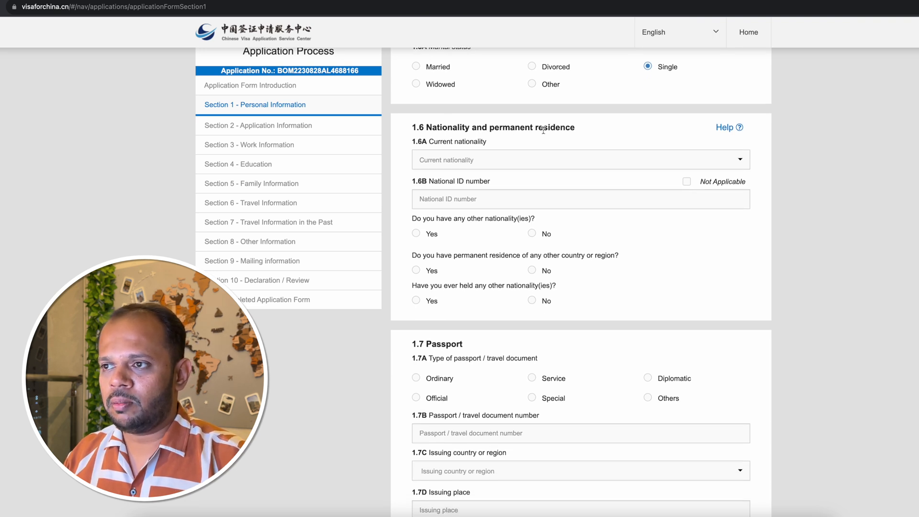
{"action": "left_click", "coordinate": [466, 160]}
{"action": "type", "text": "india"}
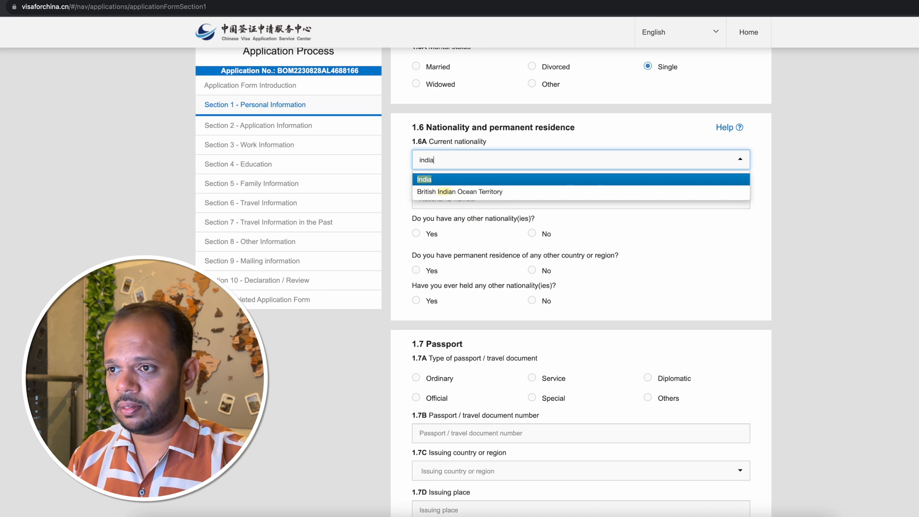
{"action": "left_click", "coordinate": [422, 179]}
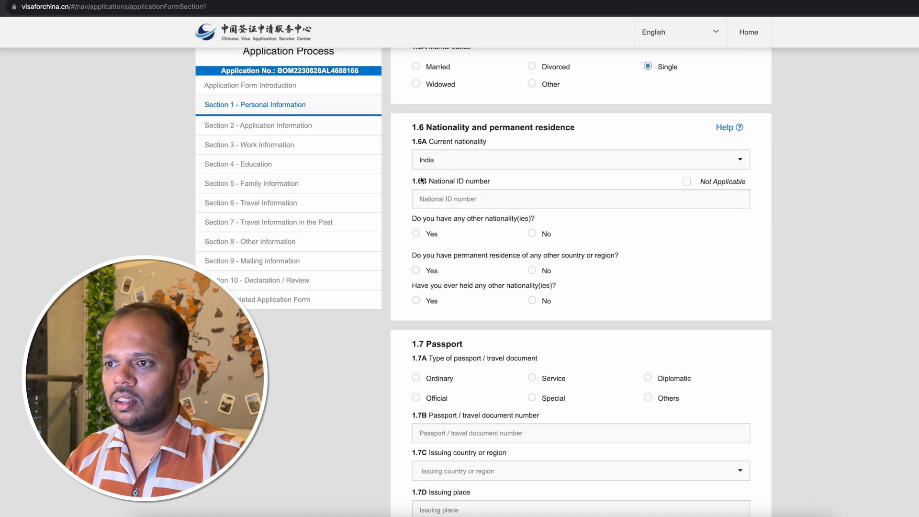
{"action": "left_click", "coordinate": [478, 203]}
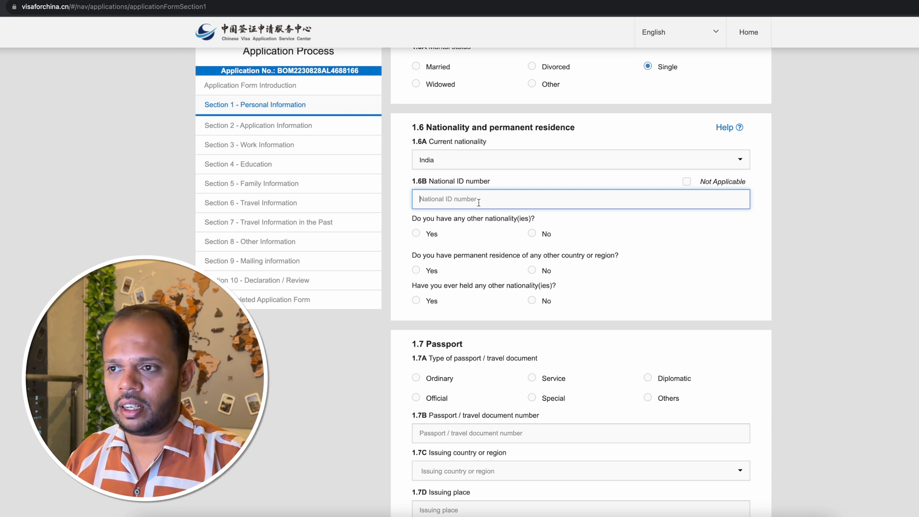
{"action": "type", "text": "1234567890"}
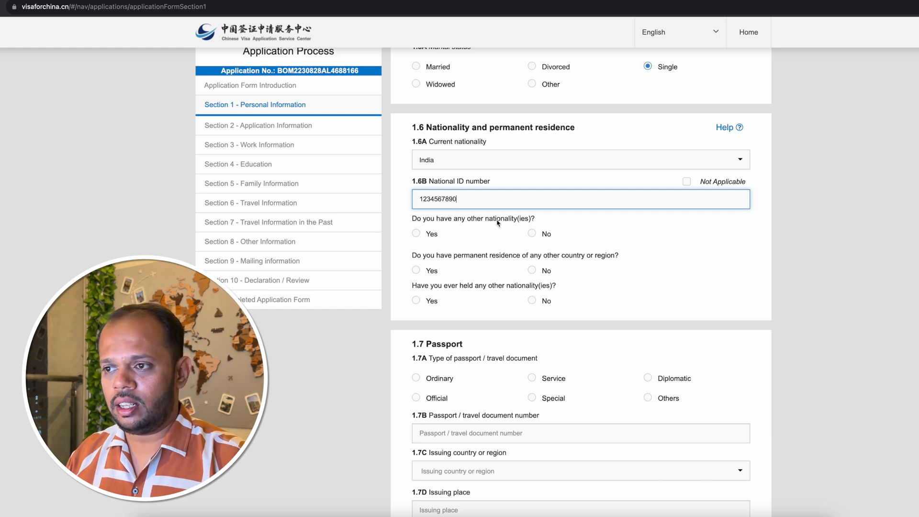
Answer No in 1.6 to having other nationalities, permanent residence elsewhere and formerly held nationalities, checking the extra fields that Yes opens for both nationality questions.
{"action": "left_click", "coordinate": [532, 234]}
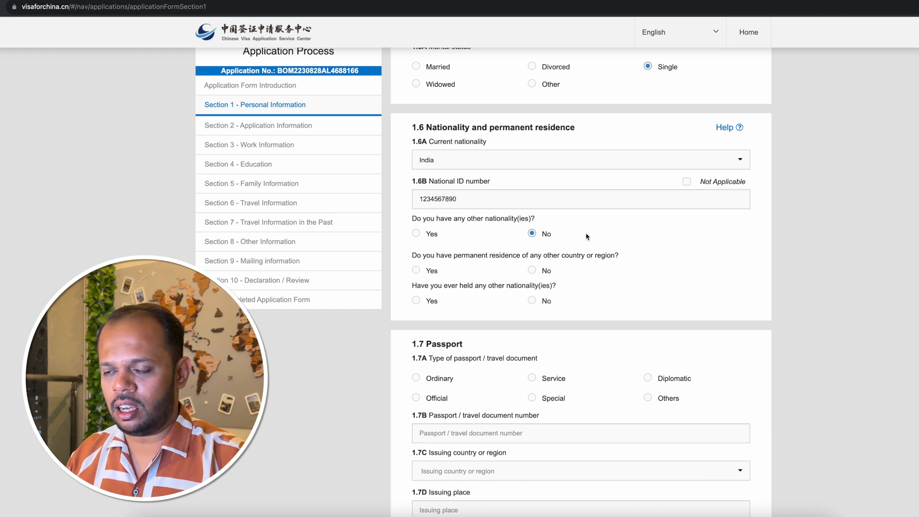
{"action": "scroll", "coordinate": [587, 236], "scroll_direction": "down", "scroll_amount": 1}
{"action": "left_click", "coordinate": [416, 203]}
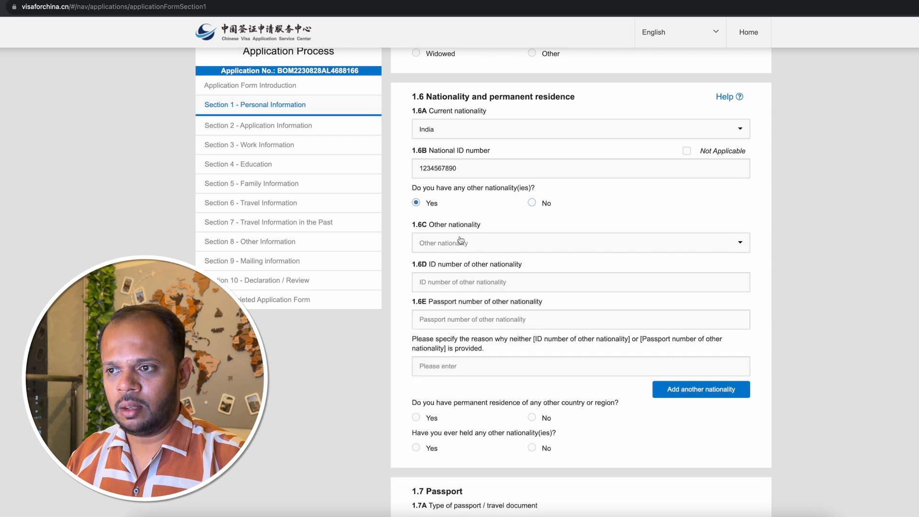
{"action": "left_click", "coordinate": [532, 203]}
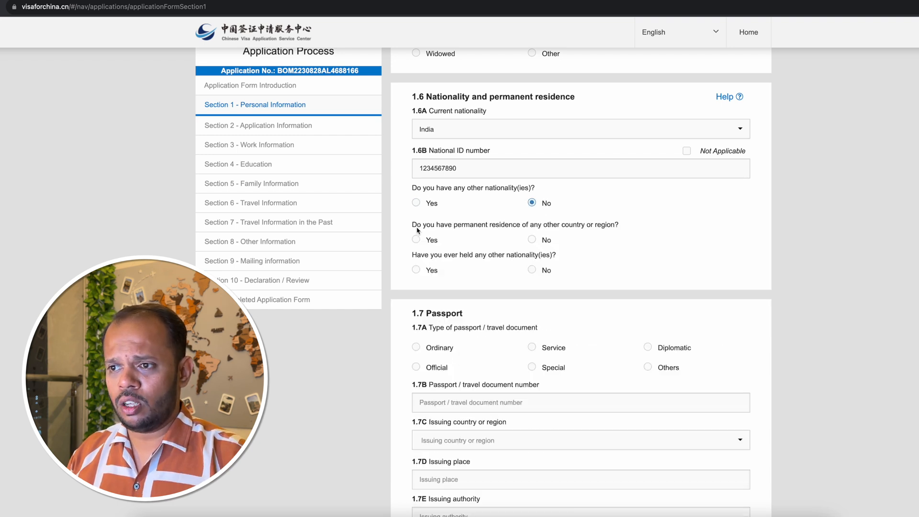
{"action": "left_click", "coordinate": [532, 240]}
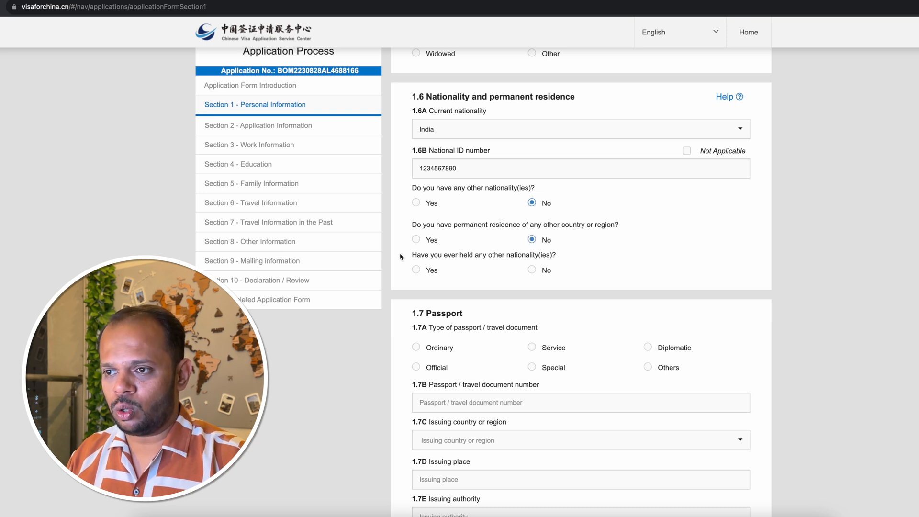
{"action": "left_click", "coordinate": [533, 270]}
{"action": "left_click", "coordinate": [417, 270]}
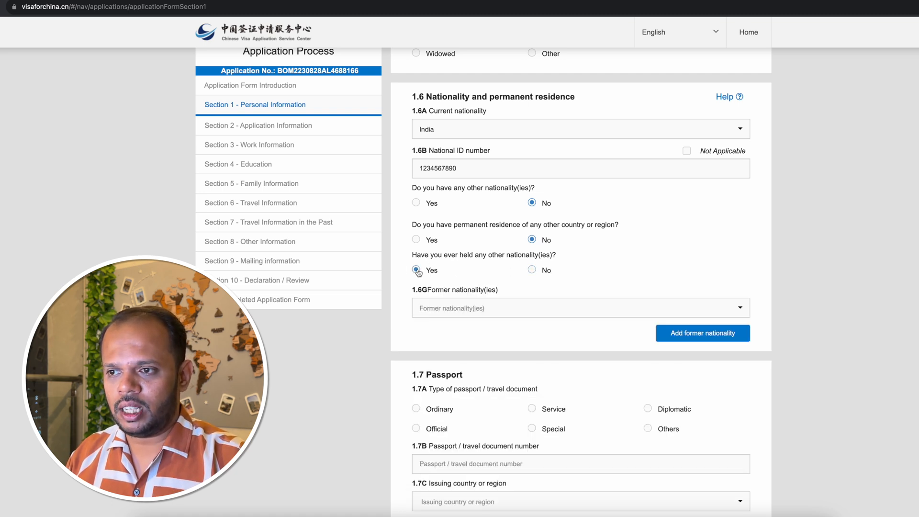
{"action": "left_click", "coordinate": [532, 270]}
Select Ordinary as the passport type in 1.7A and enter the applicant's passport number in 1.7B.
{"action": "scroll", "coordinate": [479, 239], "scroll_direction": "down", "scroll_amount": 4}
{"action": "left_click", "coordinate": [416, 152]}
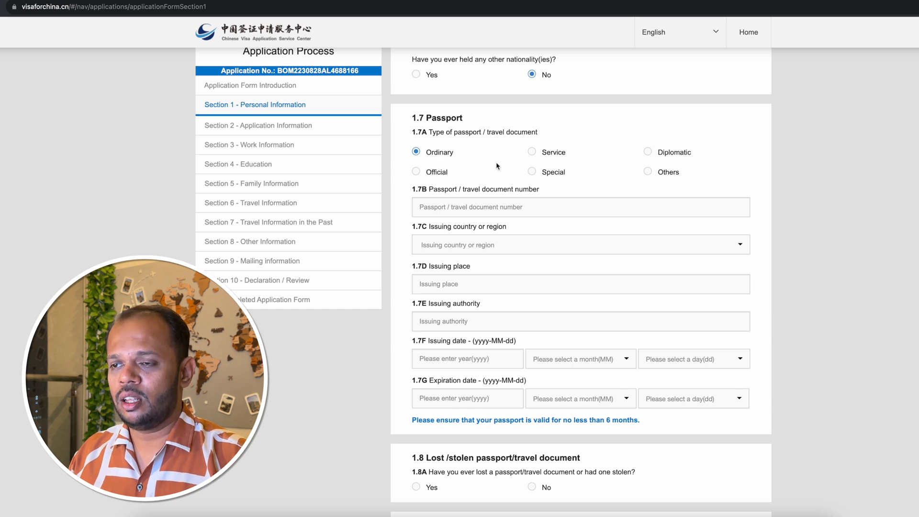
{"action": "scroll", "coordinate": [497, 166], "scroll_direction": "down", "scroll_amount": 1}
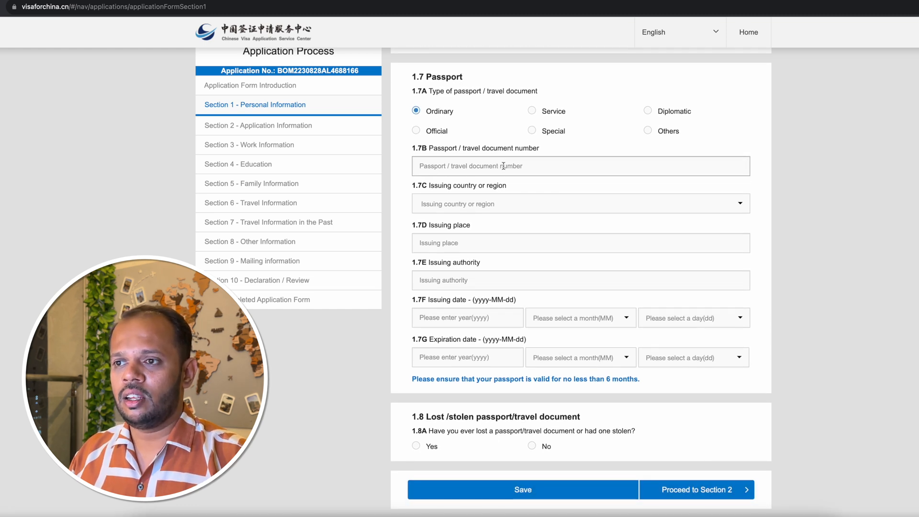
{"action": "left_click", "coordinate": [504, 166]}
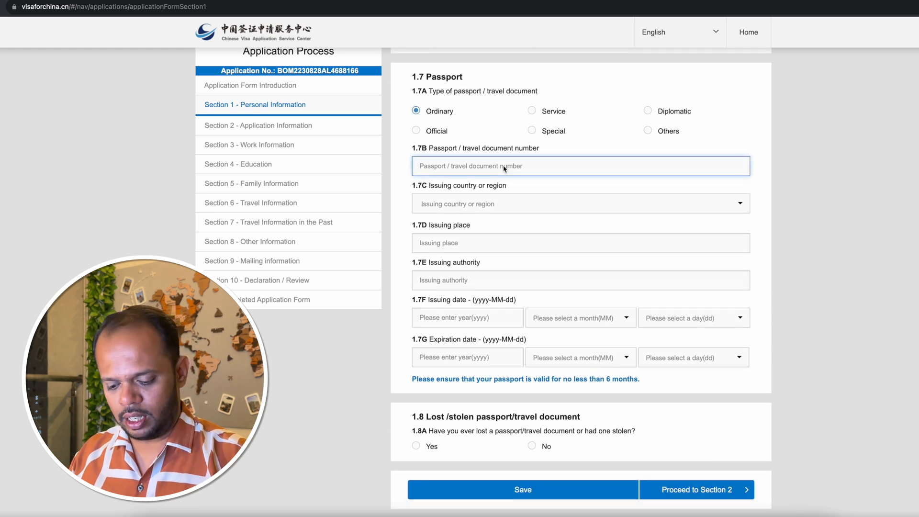
{"action": "type", "text": "A123456"}
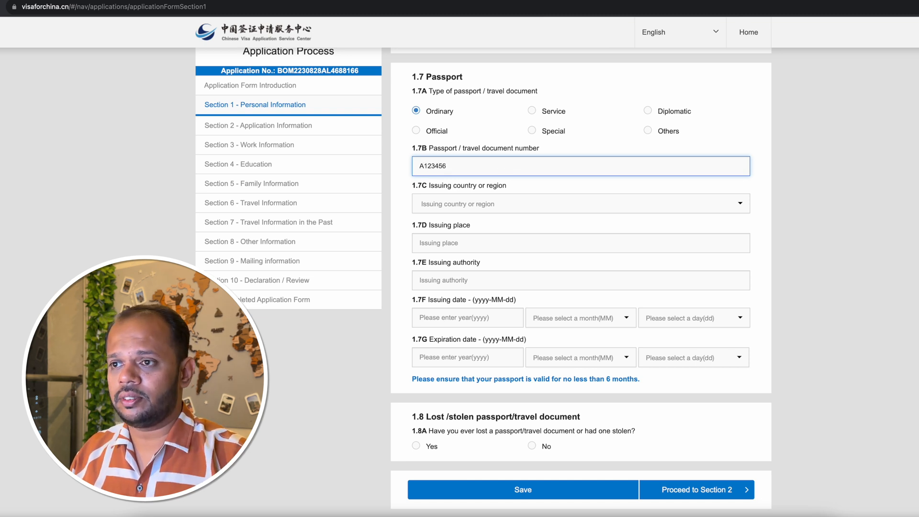
Set the passport's issuing country to India, issuing place to Pune and issuing authority to "Regional Passport Officer Pune" in 1.7C to 1.7E.
{"action": "left_click", "coordinate": [497, 206]}
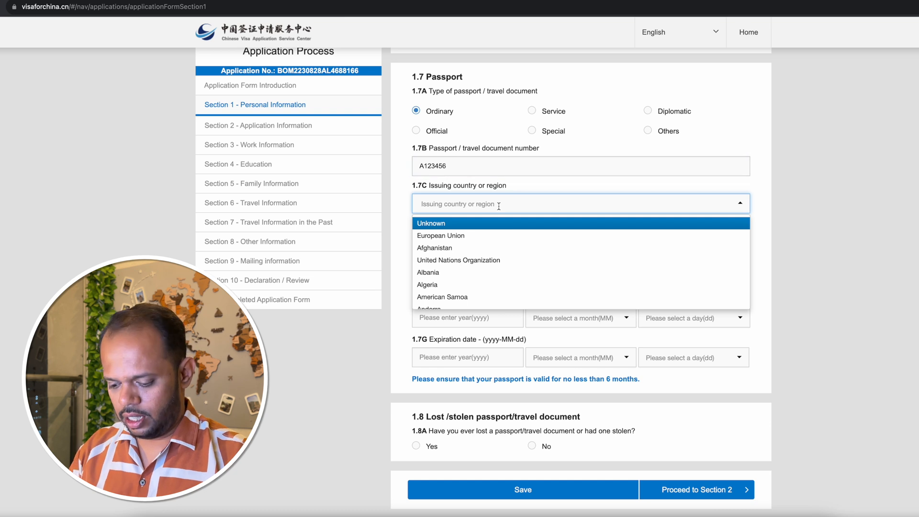
{"action": "type", "text": "india"}
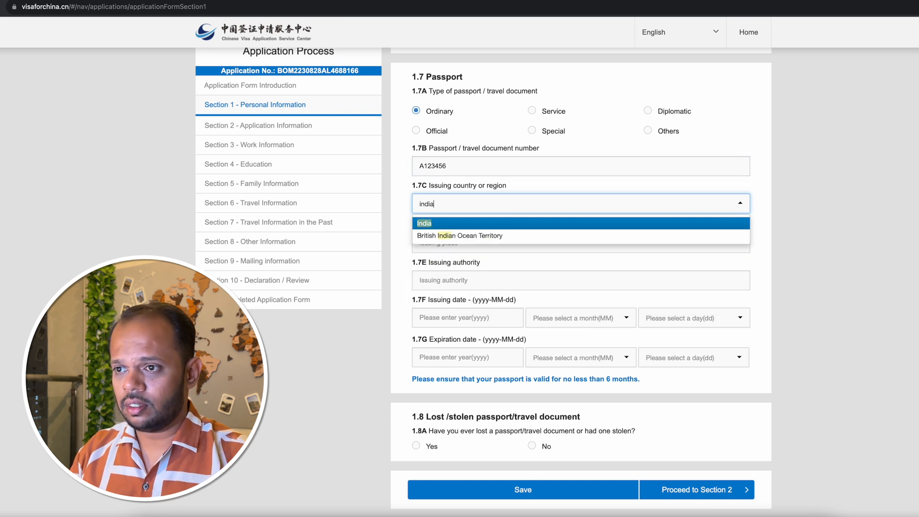
{"action": "left_click", "coordinate": [432, 223]}
{"action": "scroll", "coordinate": [507, 221], "scroll_direction": "down", "scroll_amount": 1}
{"action": "left_click", "coordinate": [489, 214]}
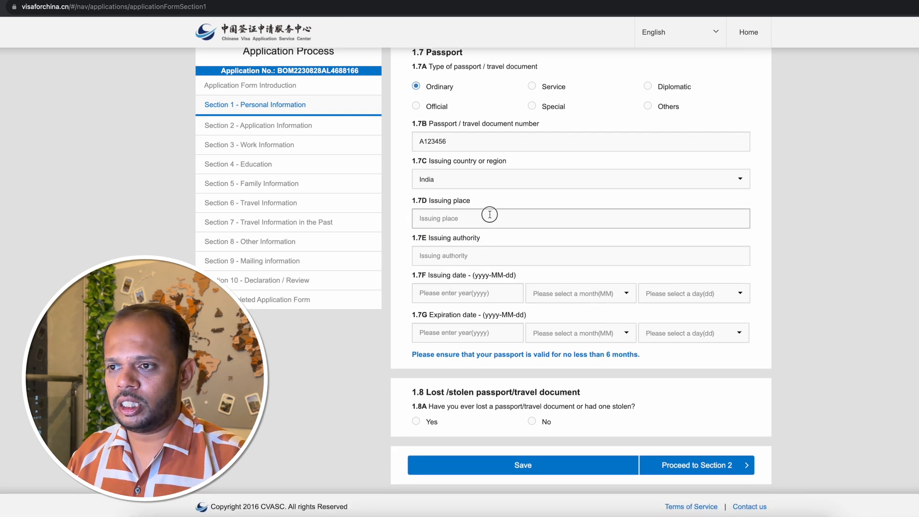
{"action": "type", "text": "Pune"}
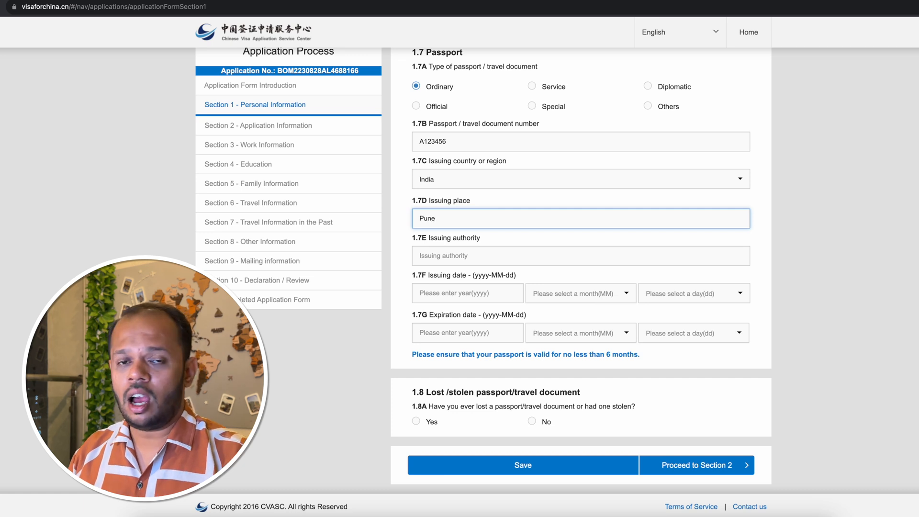
{"action": "left_click", "coordinate": [460, 257]}
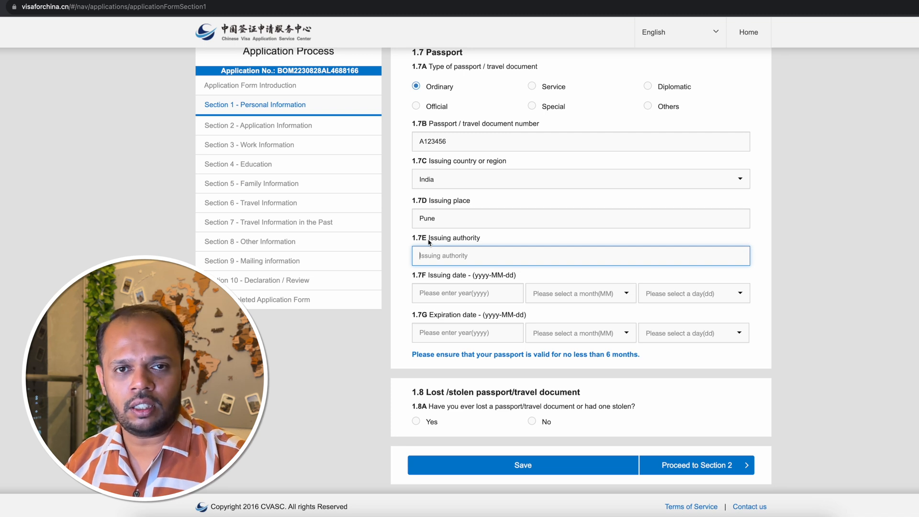
{"action": "type", "text": "Regional Passport Officer Pune"}
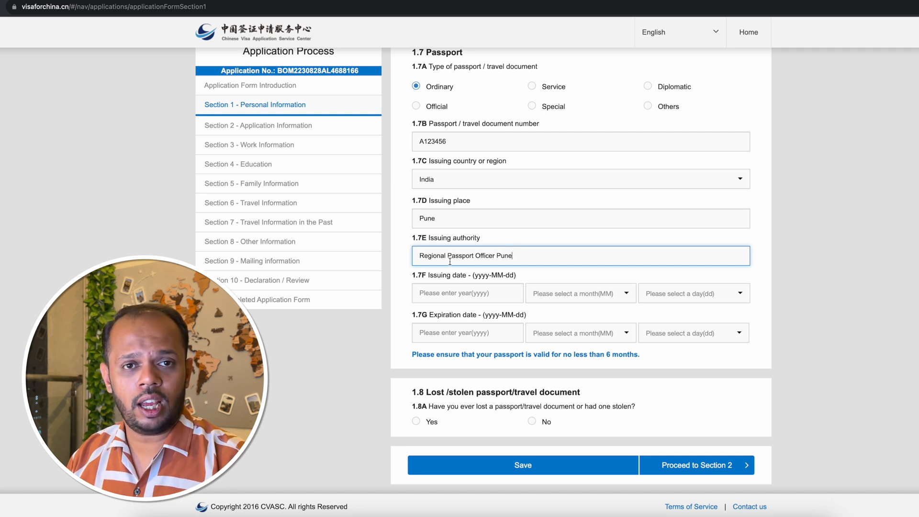
Set the passport's issuing date in 1.7F to year 2022, month 04, day 03.
{"action": "left_click", "coordinate": [444, 294]}
{"action": "type", "text": "2022"}
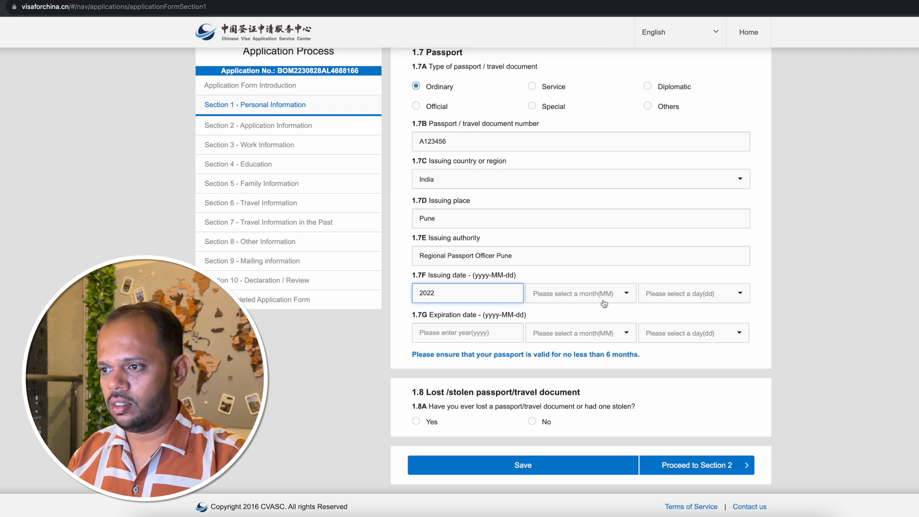
{"action": "left_click", "coordinate": [604, 302]}
{"action": "left_click", "coordinate": [593, 350]}
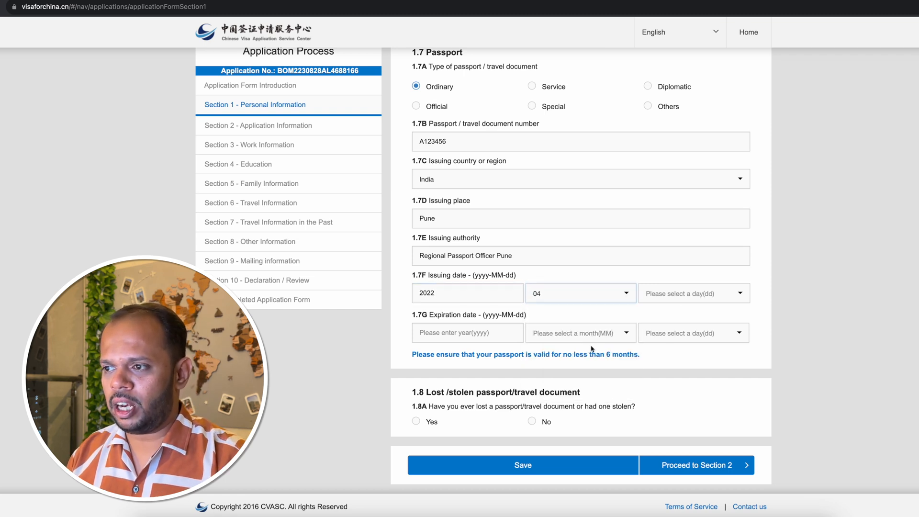
{"action": "left_click", "coordinate": [692, 300]}
{"action": "left_click", "coordinate": [683, 337]}
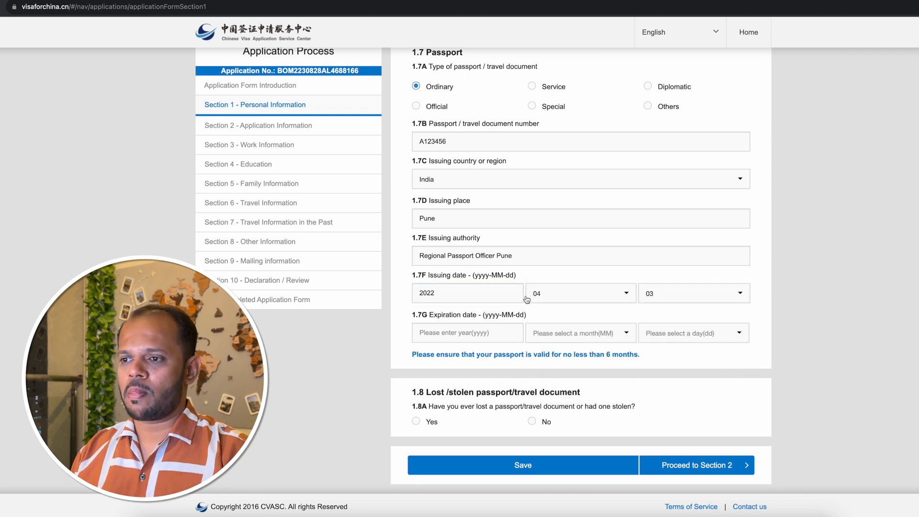
Set the passport's expiration date in 1.7G to year 2032, month 04, day 02.
{"action": "left_click", "coordinate": [455, 331]}
{"action": "type", "text": "2"}
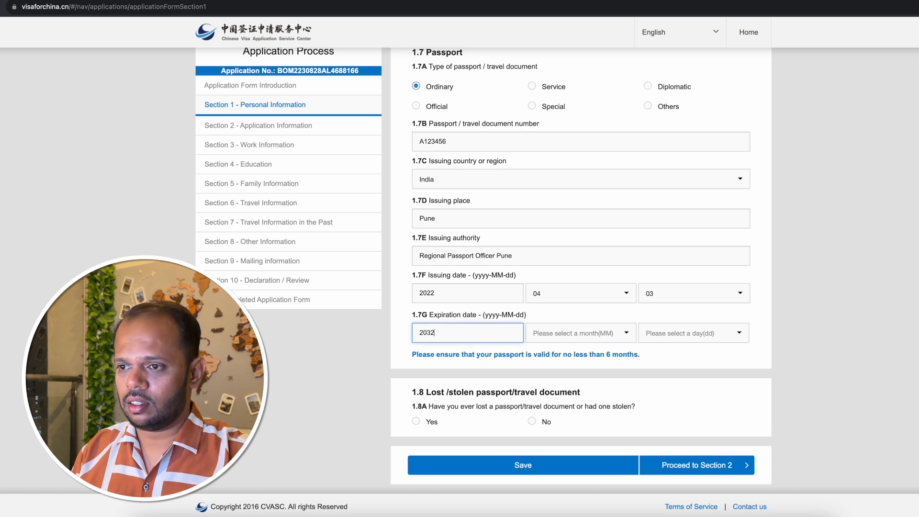
{"action": "type", "text": "032"}
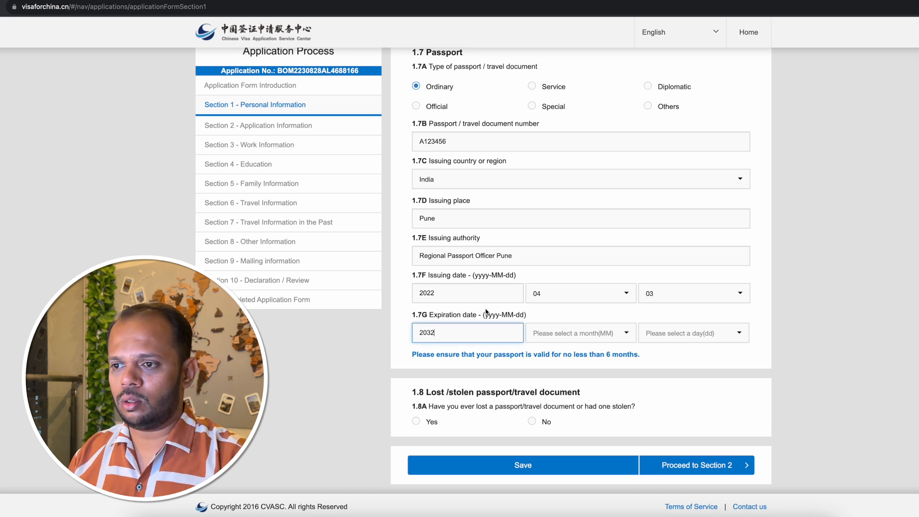
{"action": "left_click", "coordinate": [599, 334]}
{"action": "left_click", "coordinate": [590, 388]}
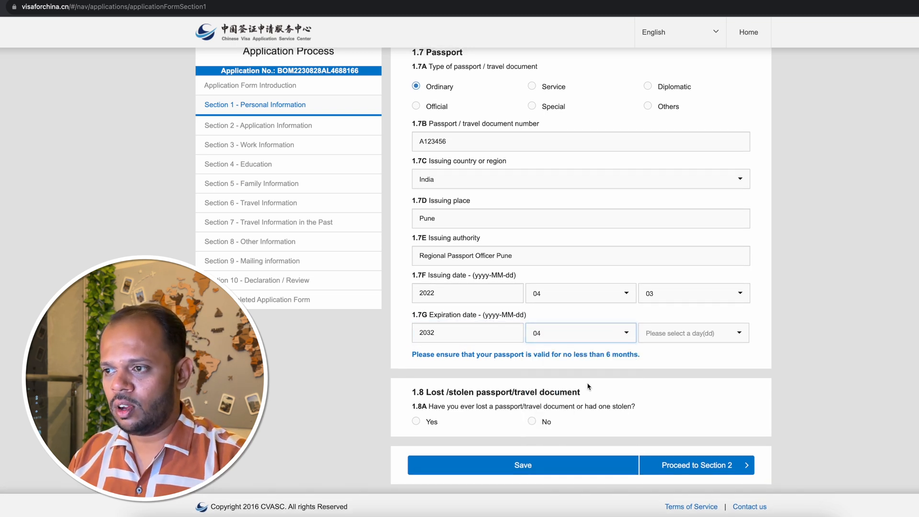
{"action": "left_click", "coordinate": [697, 341]}
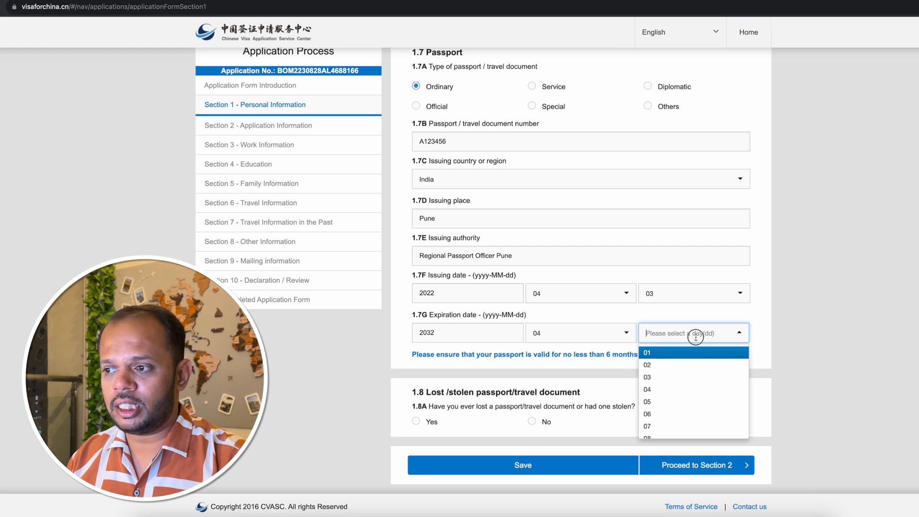
{"action": "left_click", "coordinate": [682, 365]}
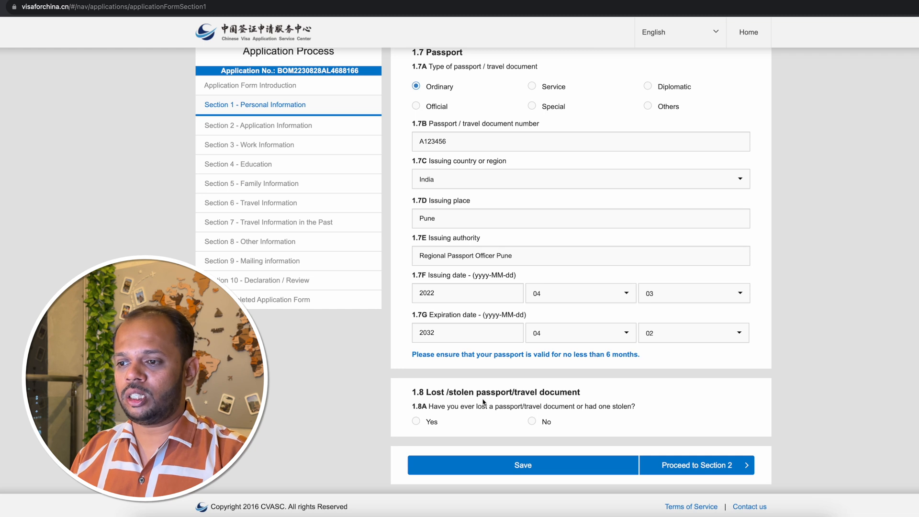
Answer No to the lost or stolen passport question in 1.8A, checking the extra fields that Yes opens.
{"action": "left_click", "coordinate": [532, 423]}
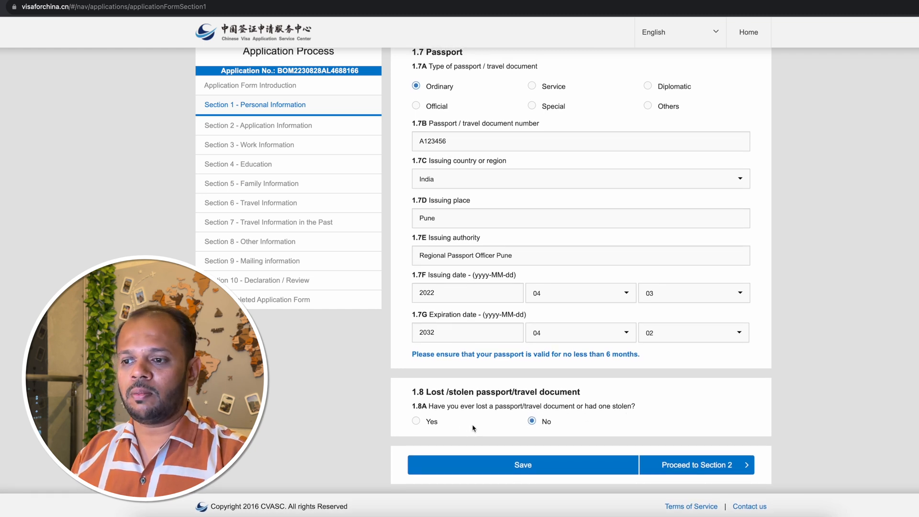
{"action": "left_click", "coordinate": [417, 424]}
{"action": "scroll", "coordinate": [550, 335], "scroll_direction": "down", "scroll_amount": 5}
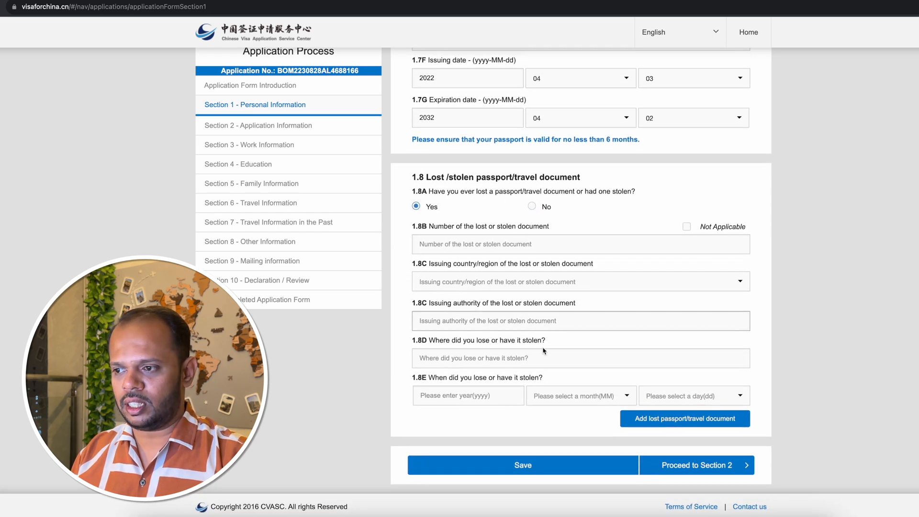
{"action": "left_click", "coordinate": [533, 208]}
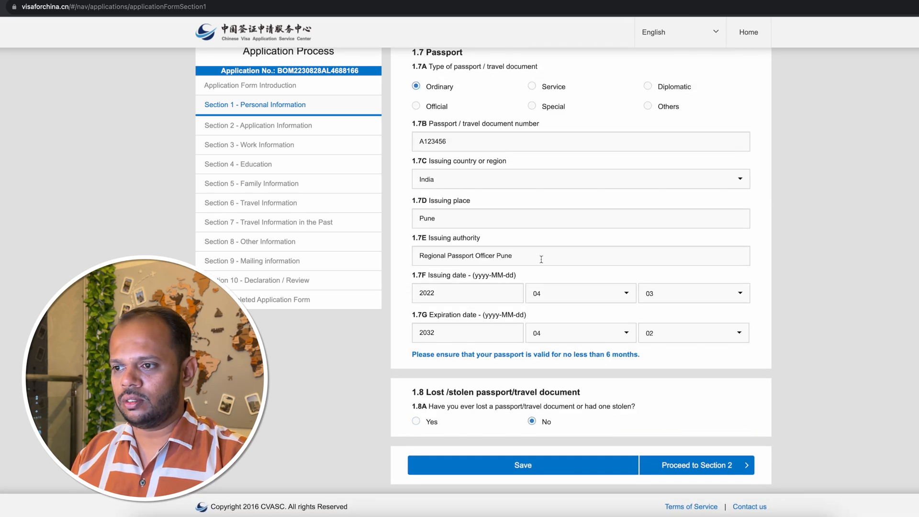
Save the completed Section 1 and proceed to Section 2 of the application form.
{"action": "left_click", "coordinate": [534, 468]}
{"action": "left_click", "coordinate": [482, 126]}
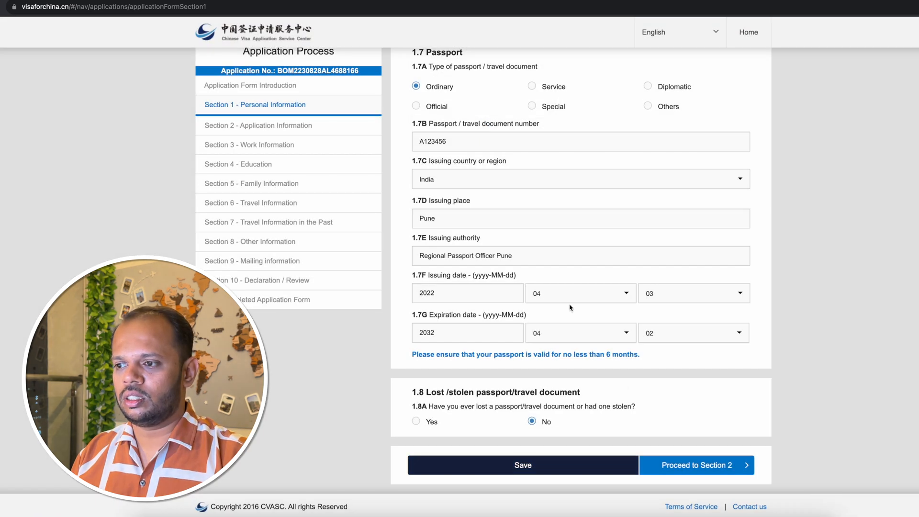
{"action": "left_click", "coordinate": [694, 467]}
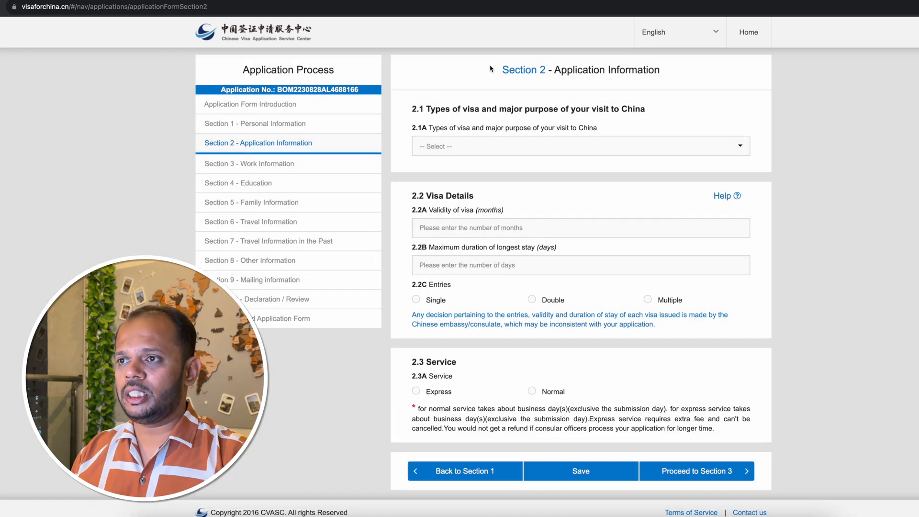
Choose (M)Commercial trade activities with the (M) Trade option as the visa type and purpose in 2.1A.
{"action": "left_click_drag", "start_coordinate": [500, 70], "coordinate": [673, 77]}
{"action": "left_click", "coordinate": [672, 77]}
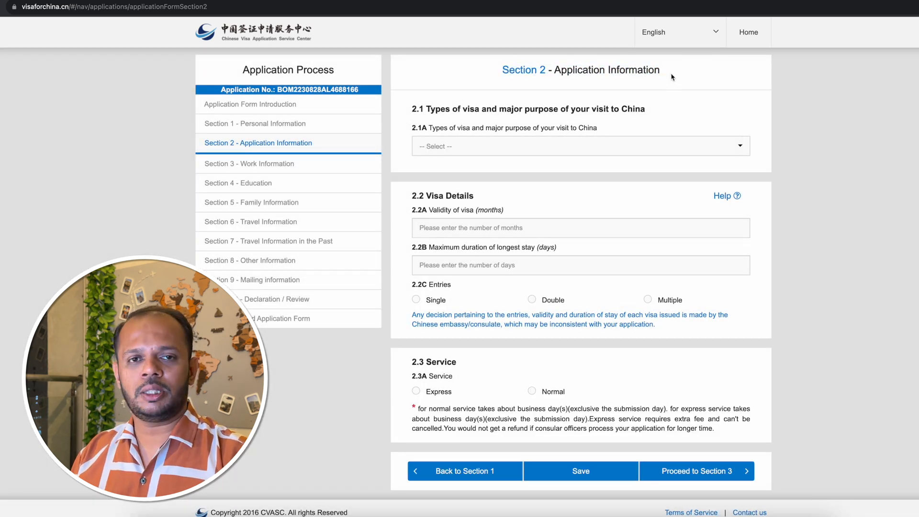
{"action": "left_click", "coordinate": [470, 150]}
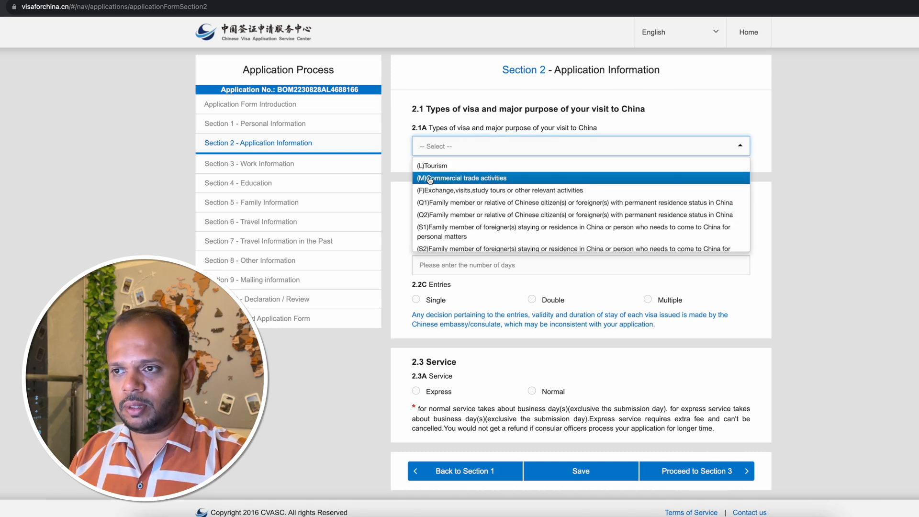
{"action": "scroll", "coordinate": [483, 197], "scroll_direction": "down", "scroll_amount": 5}
{"action": "scroll", "coordinate": [485, 199], "scroll_direction": "up", "scroll_amount": 5}
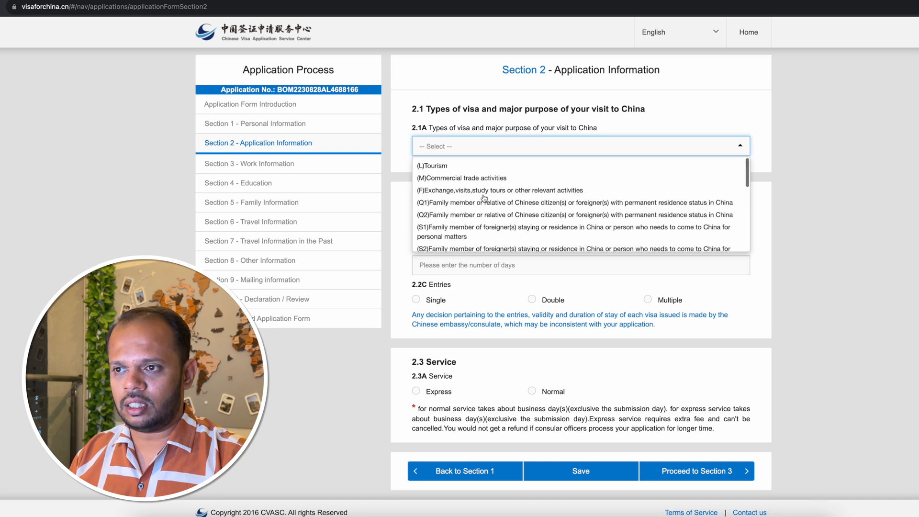
{"action": "left_click", "coordinate": [458, 180]}
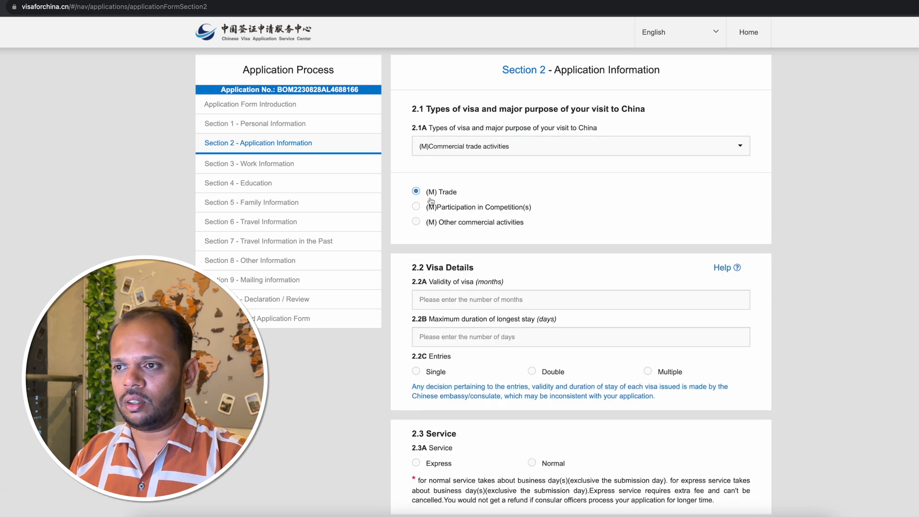
Set the visa validity in 2.2A to 3 months and the maximum duration of stay in 2.2B to 15 days.
{"action": "scroll", "coordinate": [518, 234], "scroll_direction": "down", "scroll_amount": 1}
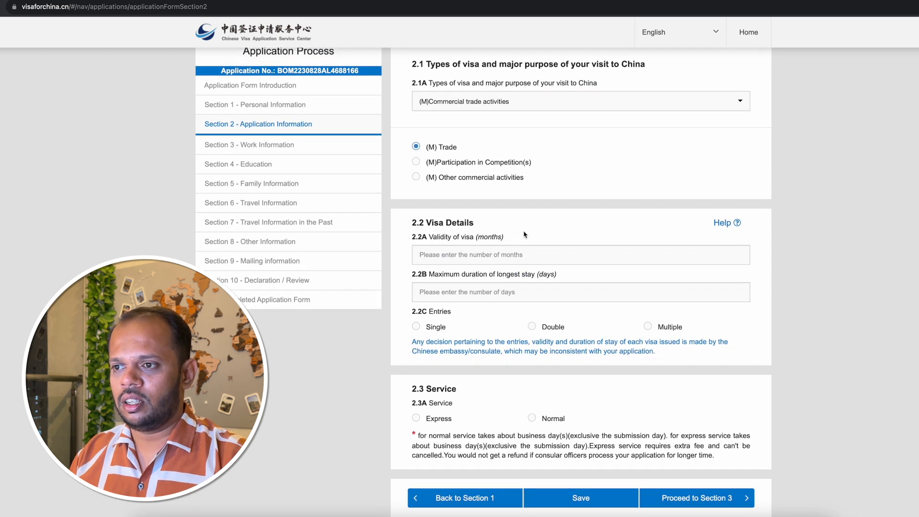
{"action": "scroll", "coordinate": [435, 202], "scroll_direction": "down", "scroll_amount": 1}
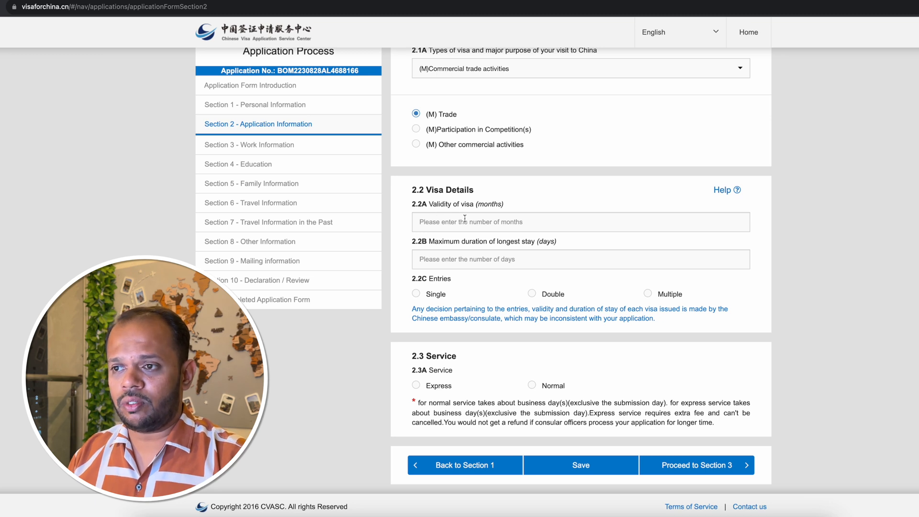
{"action": "left_click", "coordinate": [433, 217]}
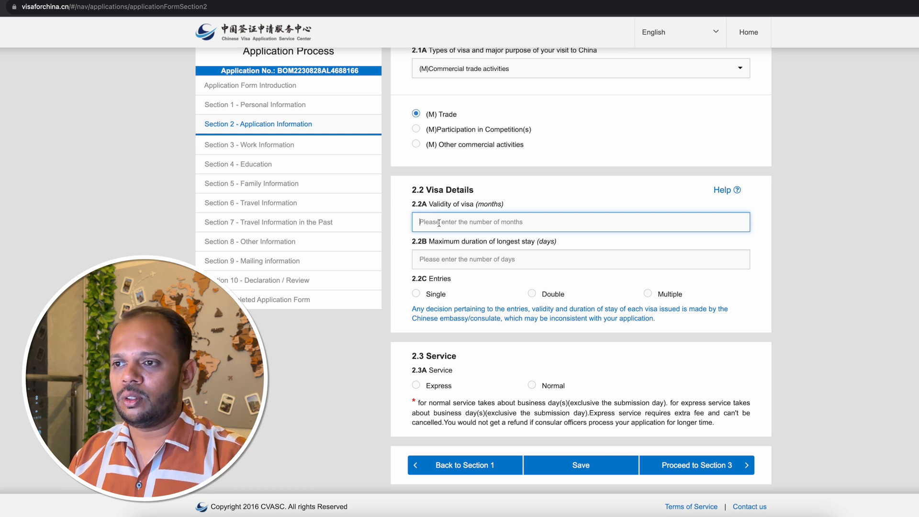
{"action": "type", "text": "3"}
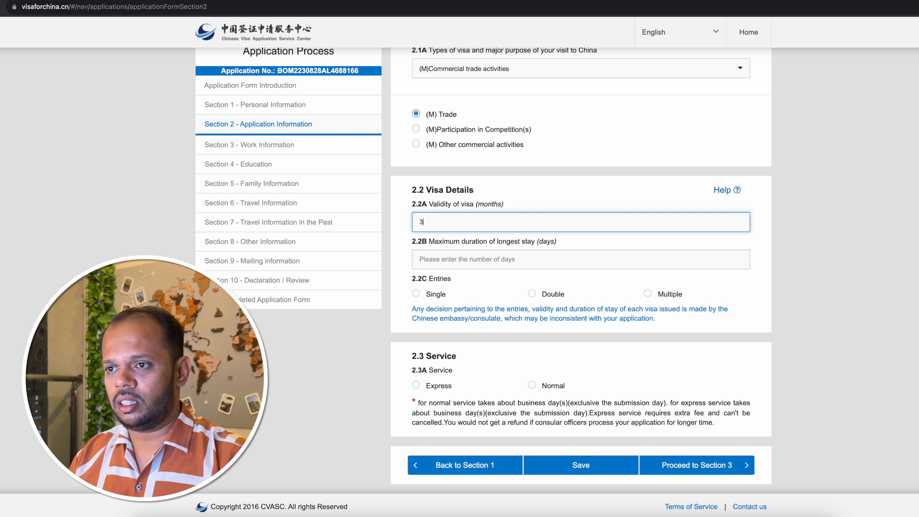
{"action": "left_click", "coordinate": [445, 260]}
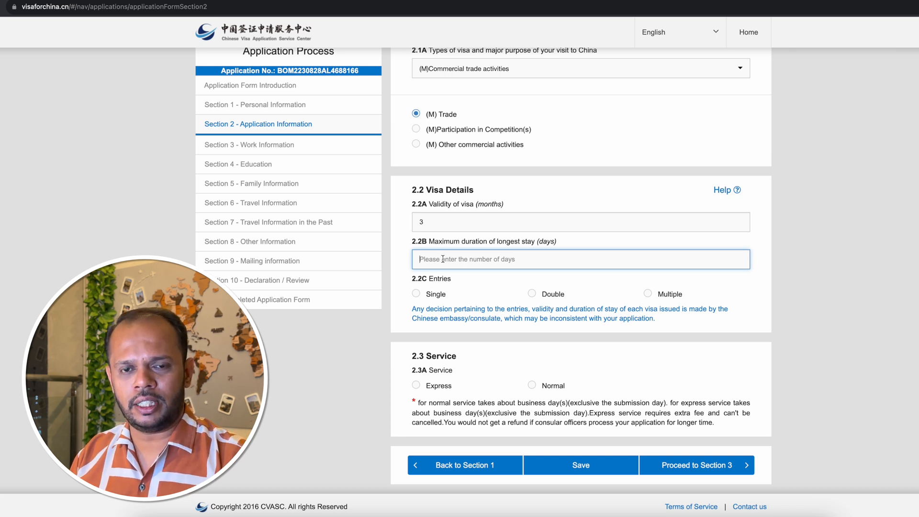
{"action": "type", "text": "15"}
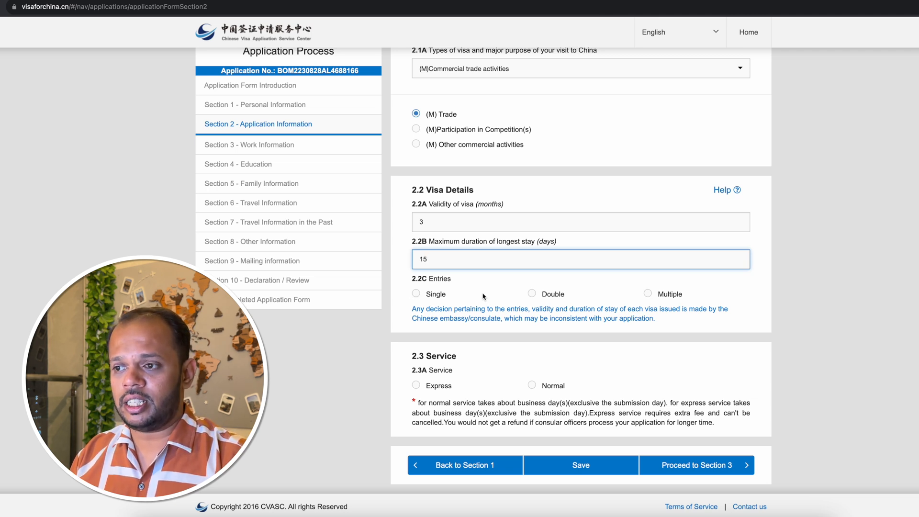
Choose Single entry in 2.2C and the Normal service in 2.3A.
{"action": "left_click", "coordinate": [416, 293]}
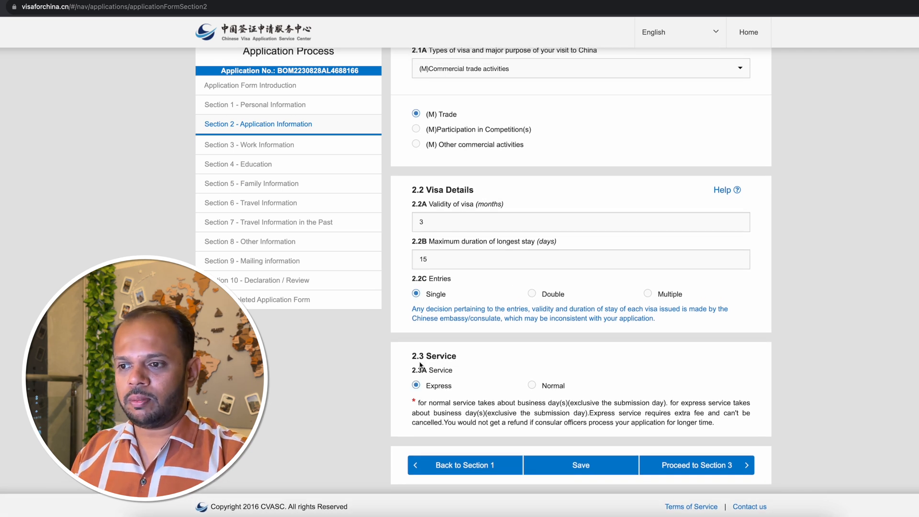
{"action": "left_click", "coordinate": [432, 387]}
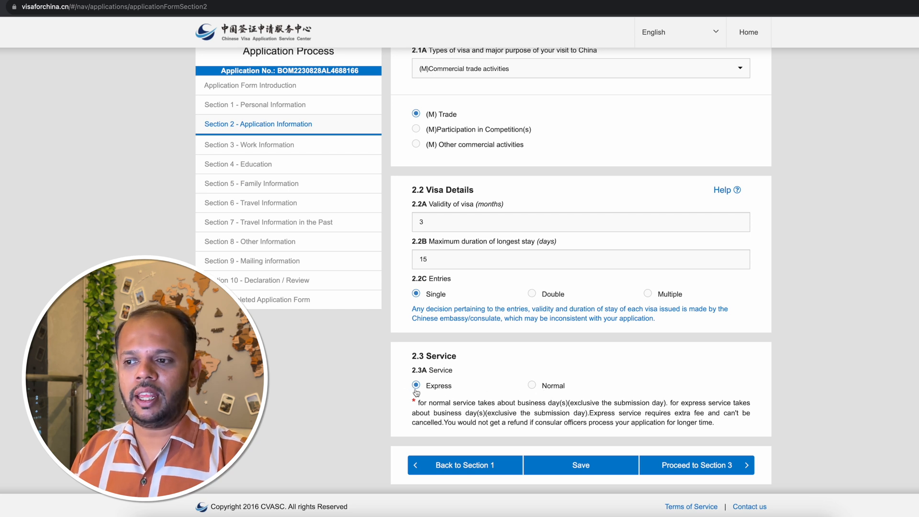
{"action": "left_click", "coordinate": [532, 387]}
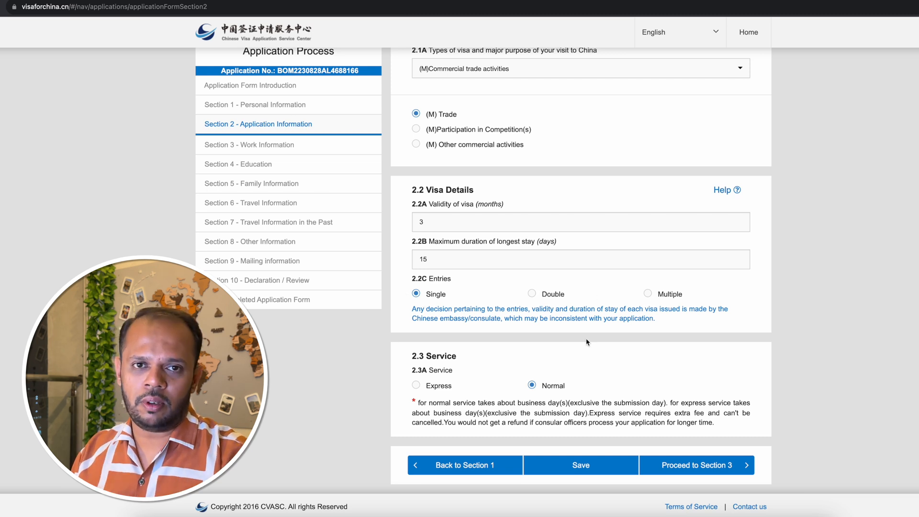
Save the completed Section 2 and proceed to Section 3 of the application form.
{"action": "left_click", "coordinate": [580, 465]}
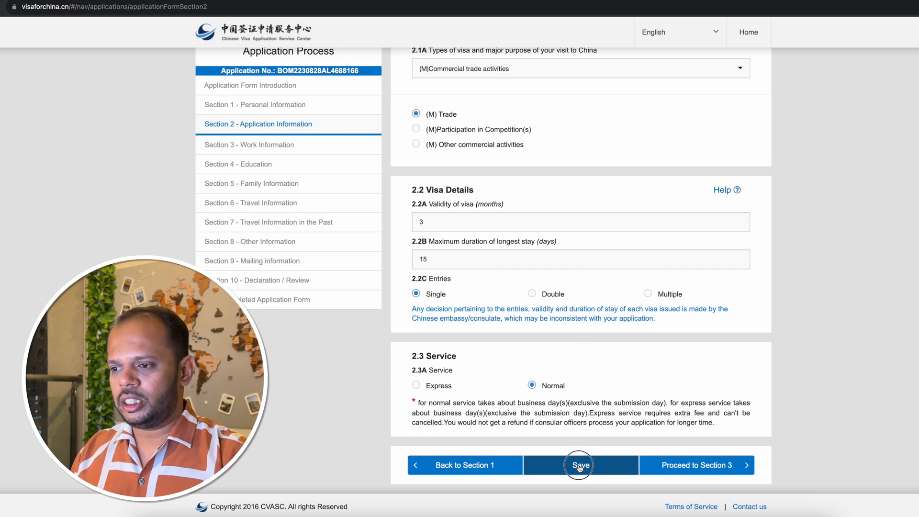
{"action": "left_click", "coordinate": [482, 116]}
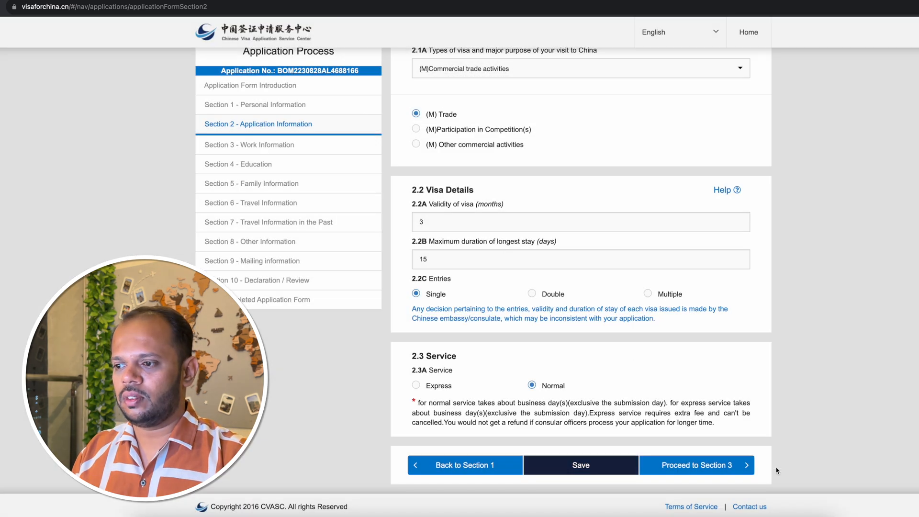
{"action": "left_click", "coordinate": [710, 469]}
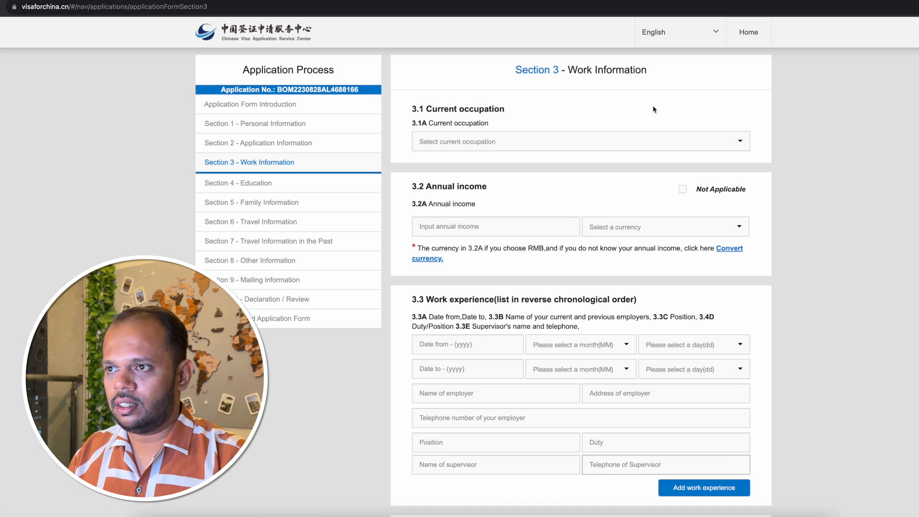
Set the current occupation in 3.1A to Self-employed.
{"action": "left_click_drag", "start_coordinate": [515, 69], "coordinate": [682, 74]}
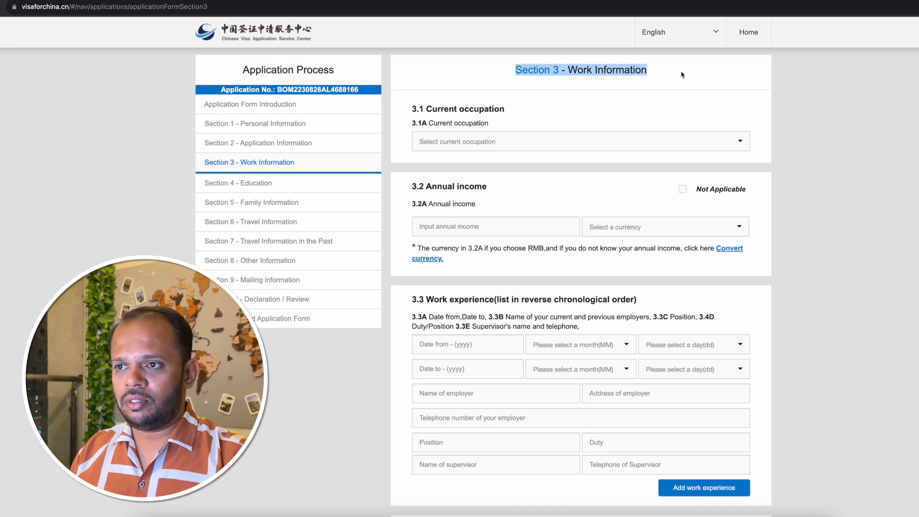
{"action": "left_click", "coordinate": [682, 74]}
{"action": "left_click", "coordinate": [489, 143]}
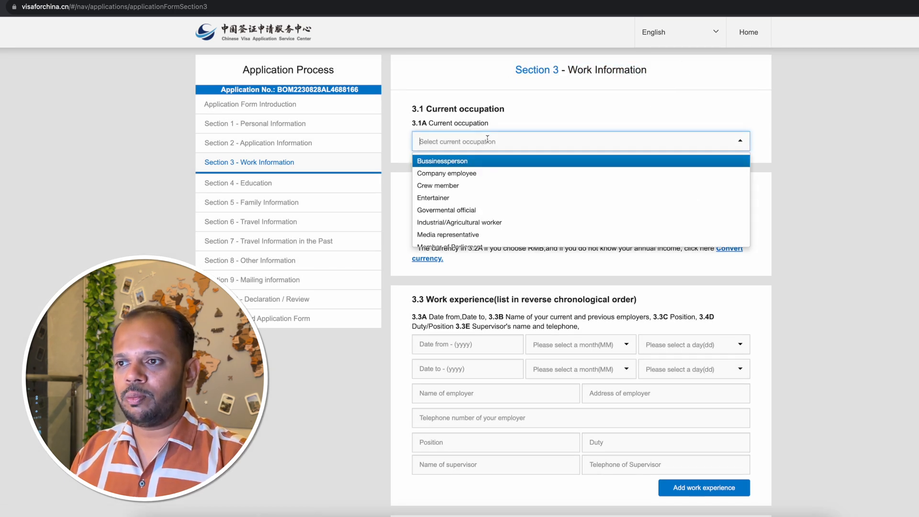
{"action": "scroll", "coordinate": [514, 194], "scroll_direction": "down", "scroll_amount": 1}
{"action": "scroll", "coordinate": [515, 195], "scroll_direction": "down", "scroll_amount": 5}
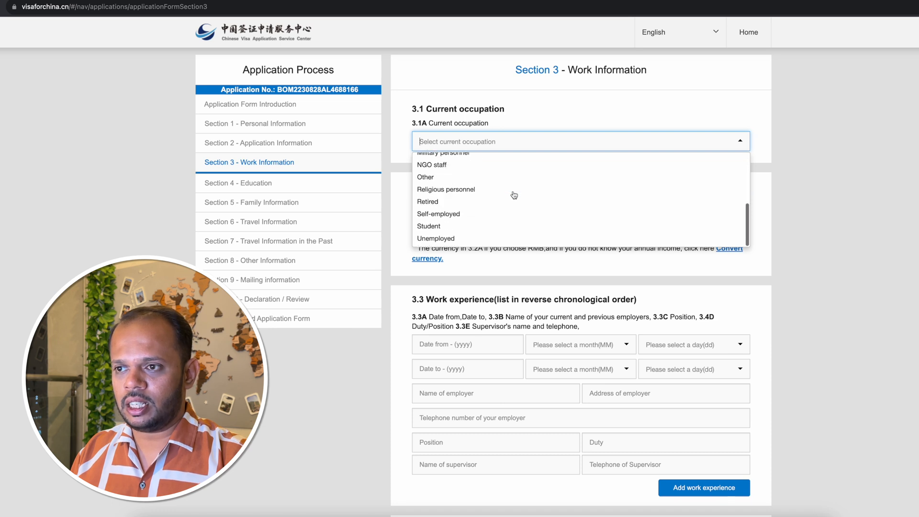
{"action": "left_click", "coordinate": [494, 214]}
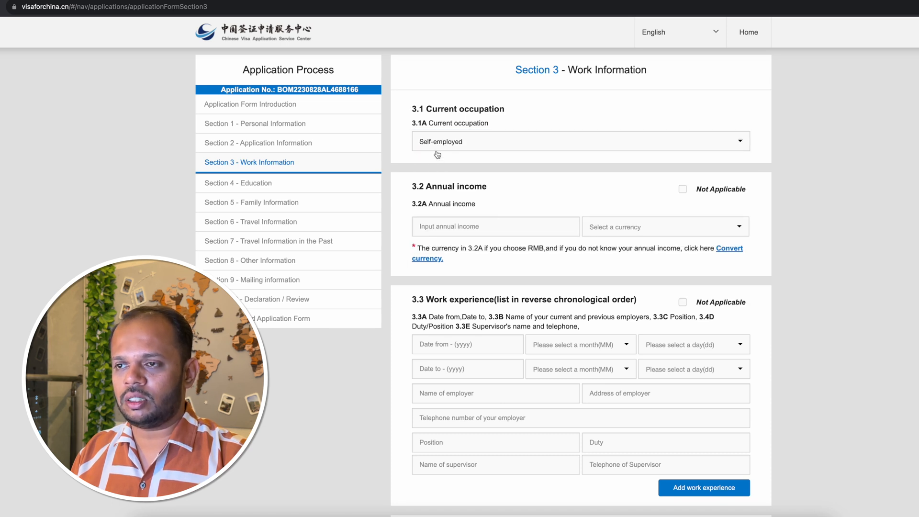
Enter an annual income of 50000 in 3.2A with RMB as its currency.
{"action": "left_click_drag", "start_coordinate": [427, 189], "coordinate": [499, 194]}
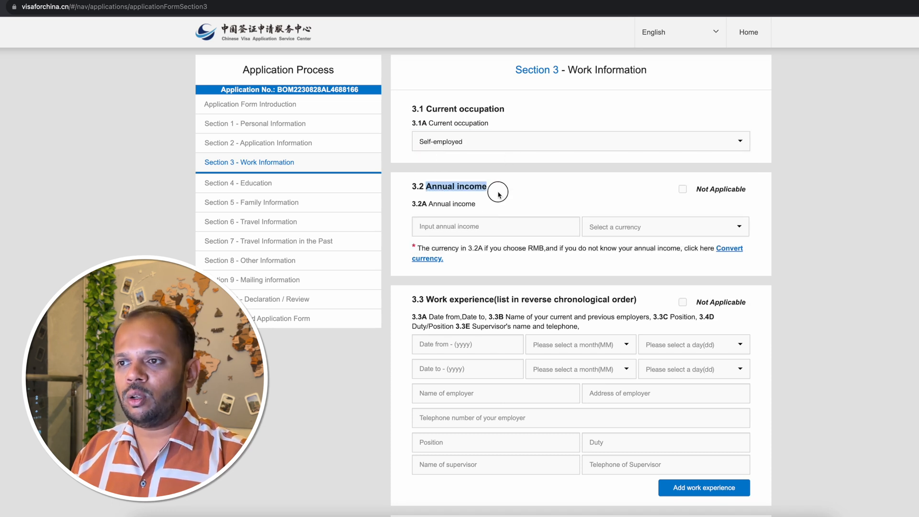
{"action": "left_click", "coordinate": [500, 195]}
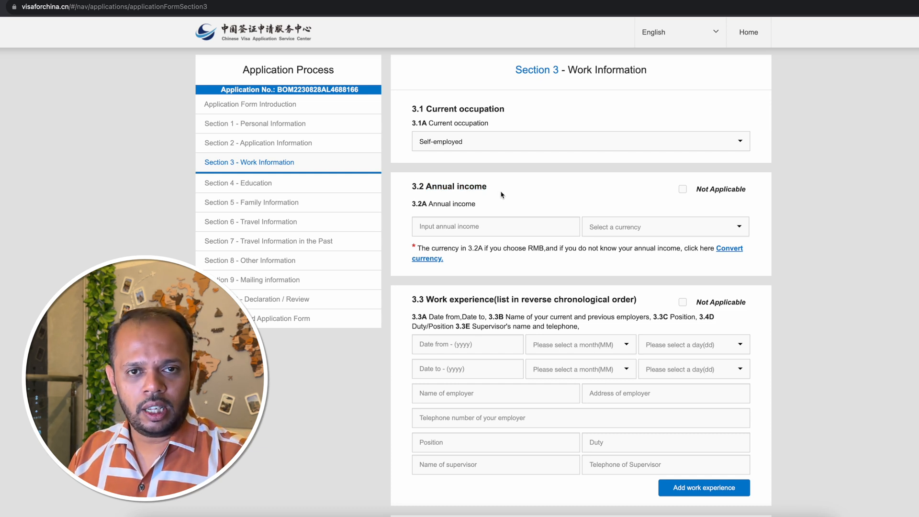
{"action": "left_click", "coordinate": [515, 230]}
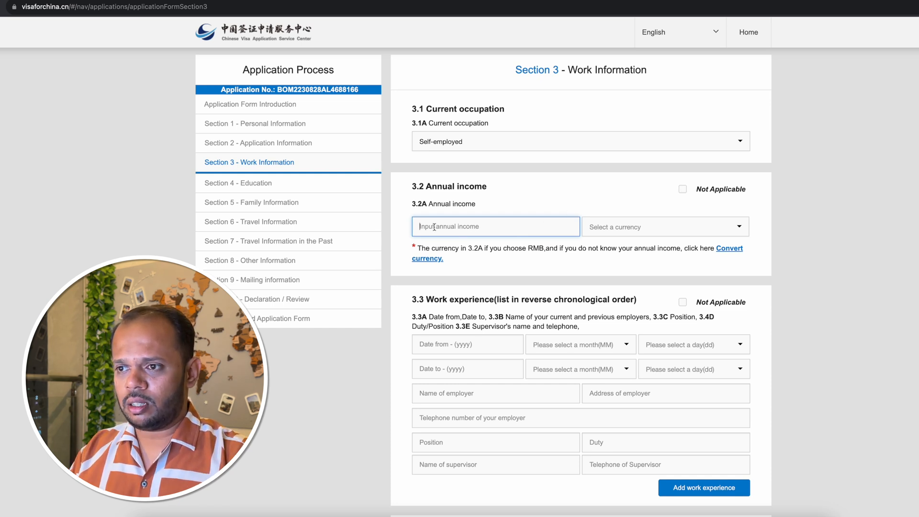
{"action": "type", "text": "50000"}
{"action": "left_click", "coordinate": [615, 226]}
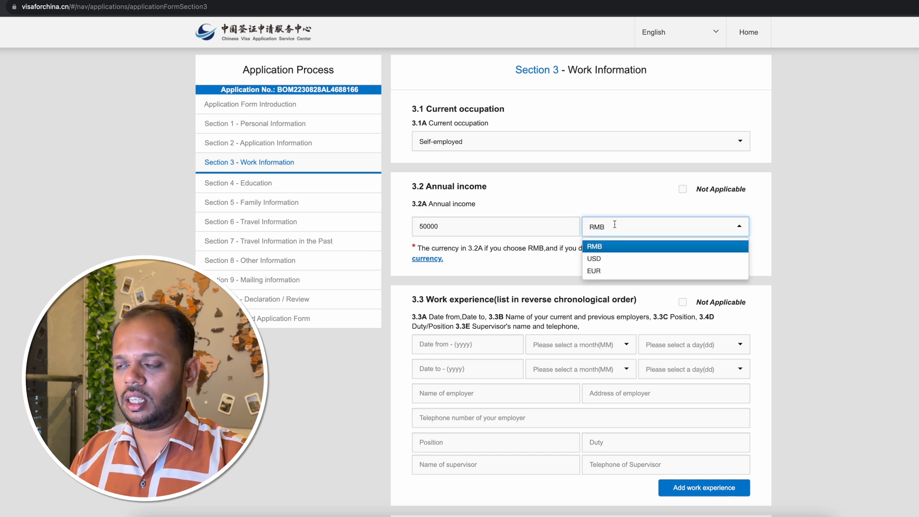
{"action": "left_click", "coordinate": [600, 248]}
Mark the work experience in 3.3 as Not Applicable and specify NA as the explanation.
{"action": "scroll", "coordinate": [557, 265], "scroll_direction": "down", "scroll_amount": 3}
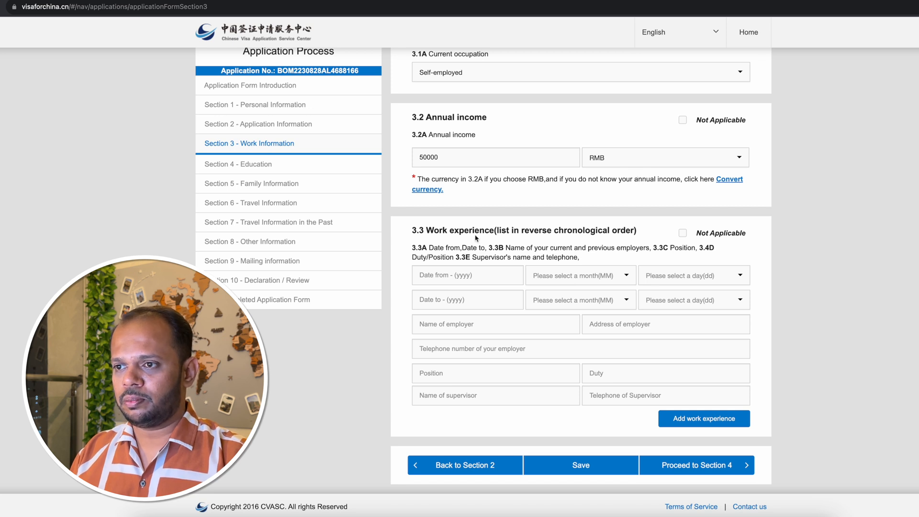
{"action": "left_click_drag", "start_coordinate": [454, 234], "coordinate": [623, 227]}
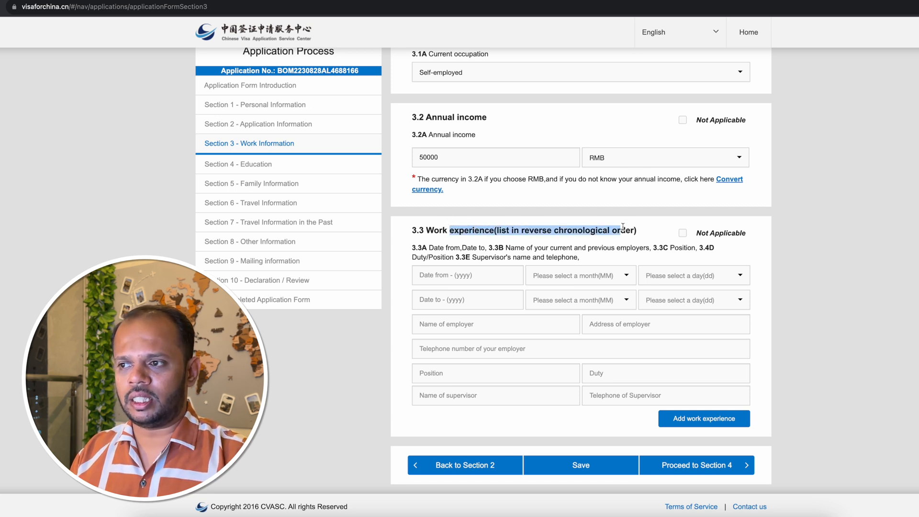
{"action": "left_click", "coordinate": [623, 227]}
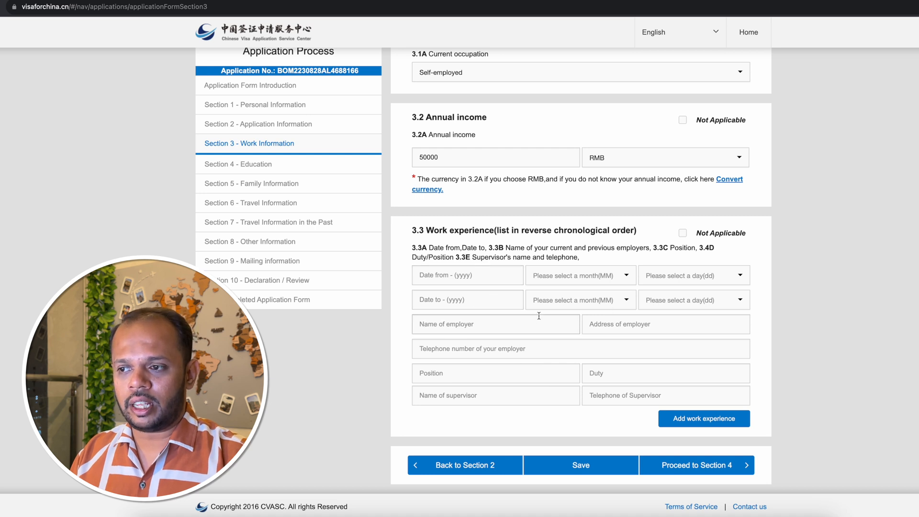
{"action": "left_click", "coordinate": [683, 234]}
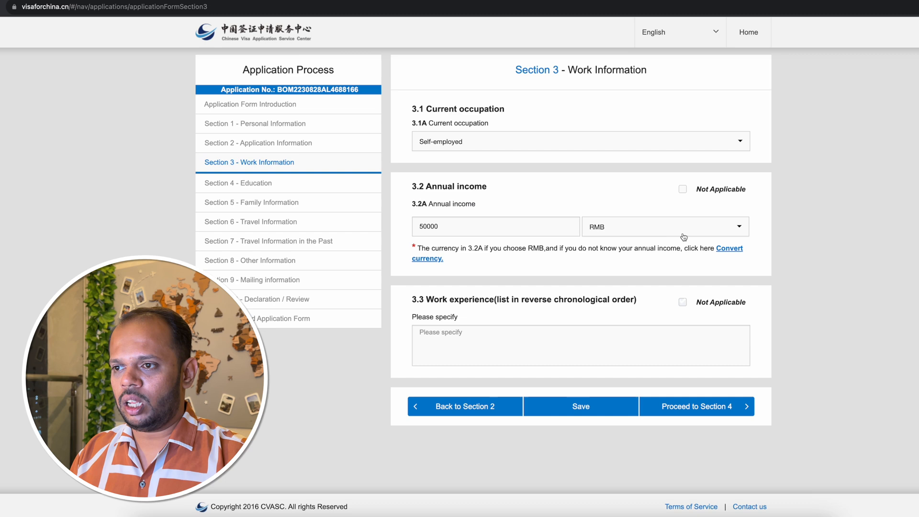
{"action": "left_click", "coordinate": [499, 344]}
{"action": "type", "text": "NA"}
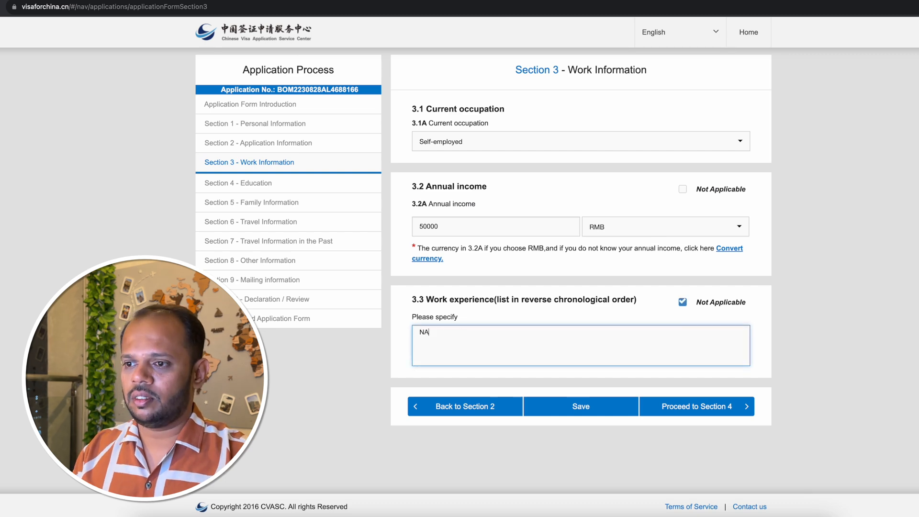
Save the completed Section 3 and proceed to Section 4 of the application form.
{"action": "left_click", "coordinate": [588, 408]}
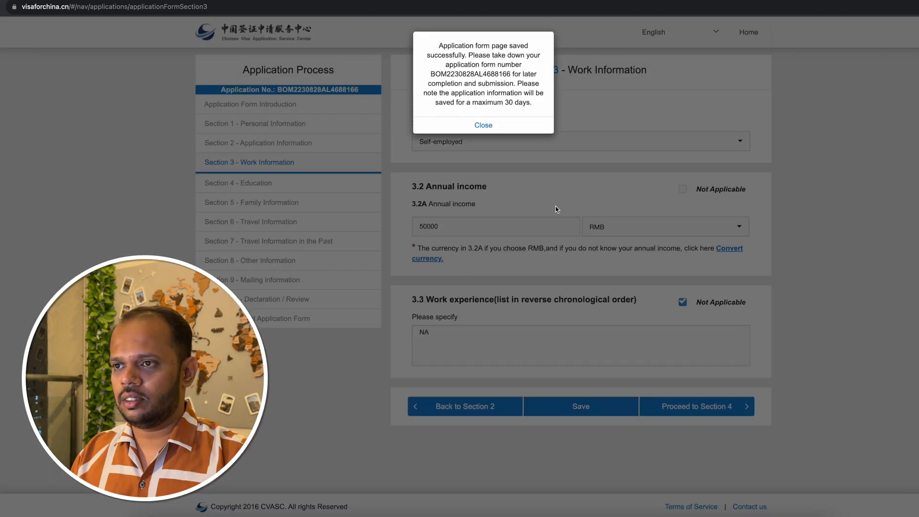
{"action": "left_click", "coordinate": [498, 131]}
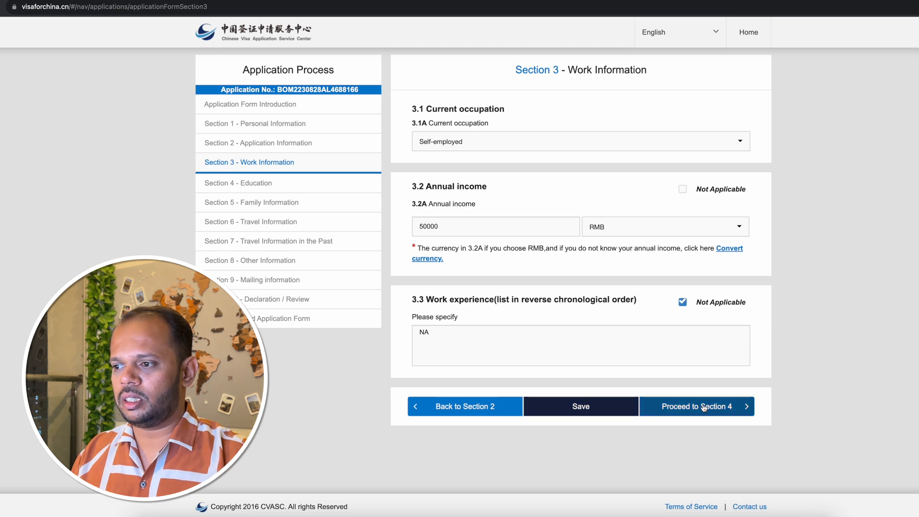
{"action": "left_click", "coordinate": [719, 408]}
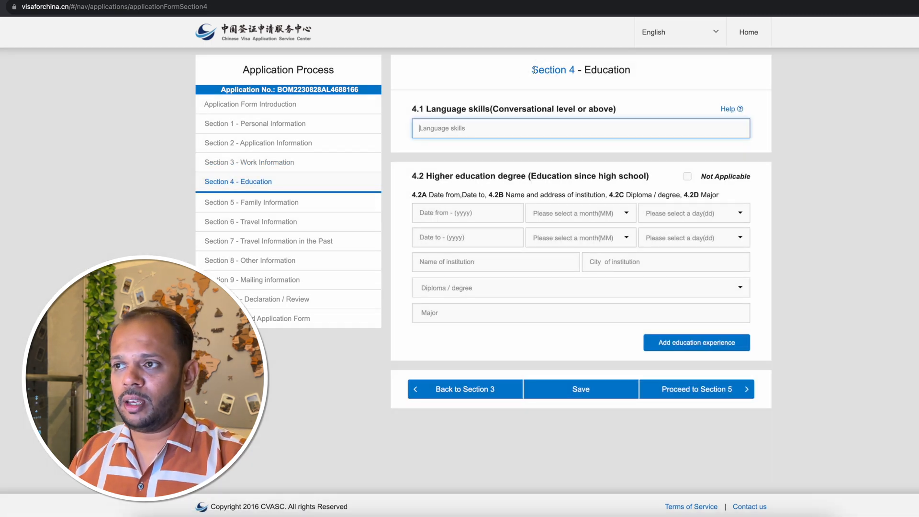
Enter "fluent in marathi hindi English Chinese" as the language skills in 4.1.
{"action": "left_click_drag", "start_coordinate": [531, 69], "coordinate": [630, 72]}
{"action": "left_click", "coordinate": [630, 72]}
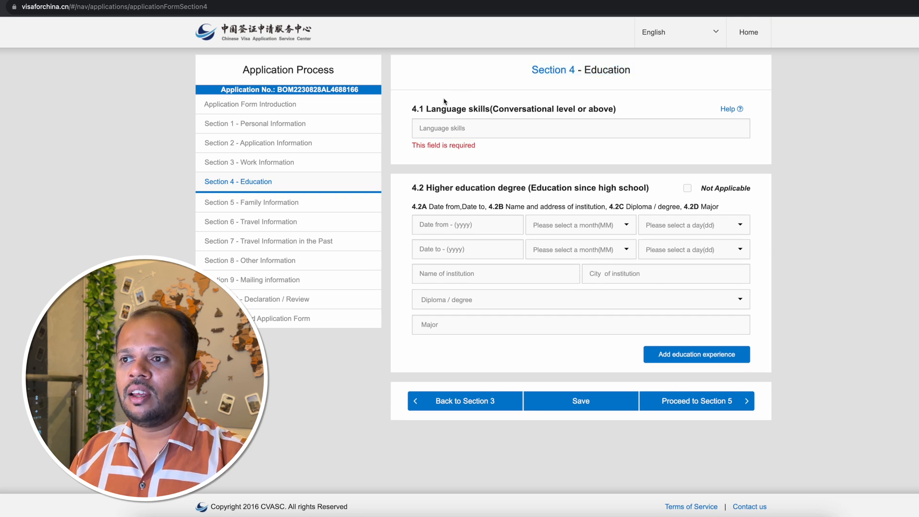
{"action": "left_click", "coordinate": [433, 128]}
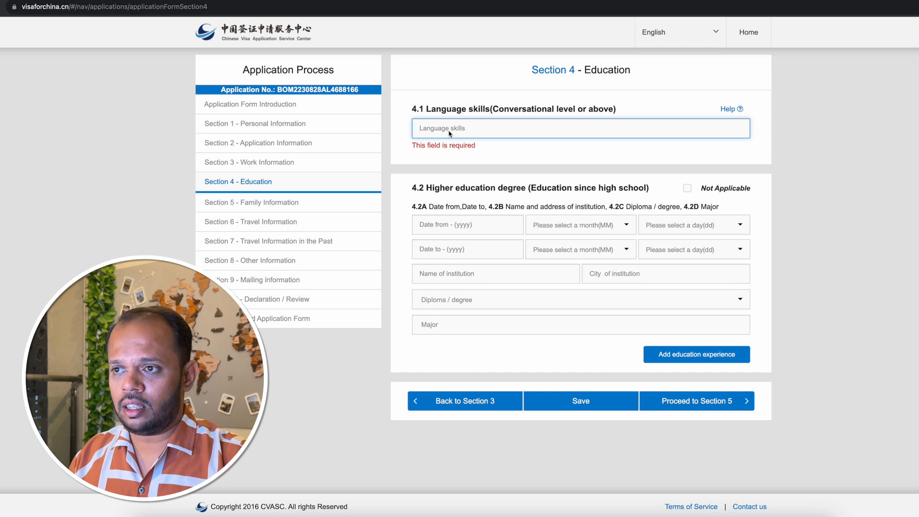
{"action": "type", "text": "fluent in marathi hindi English Chinese"}
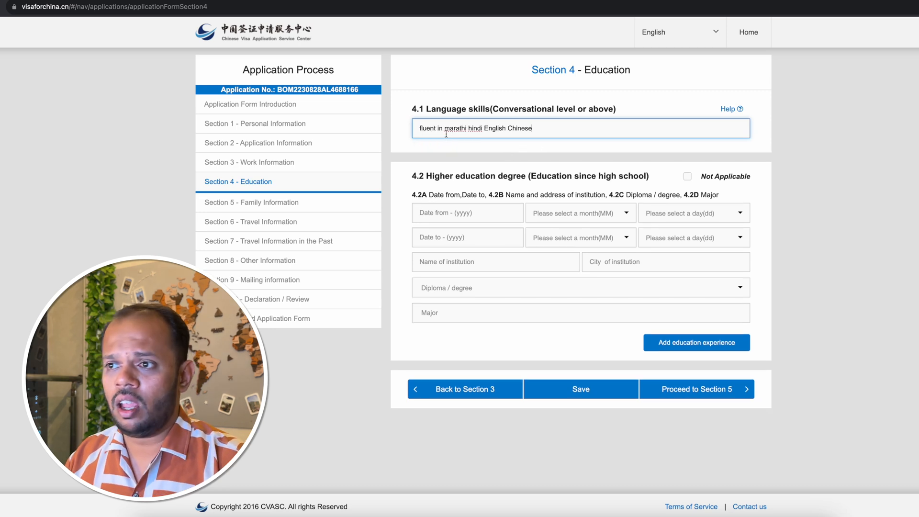
Mark the higher education degree in 4.2 as Not Applicable and specify NA as the explanation.
{"action": "left_click", "coordinate": [430, 179]}
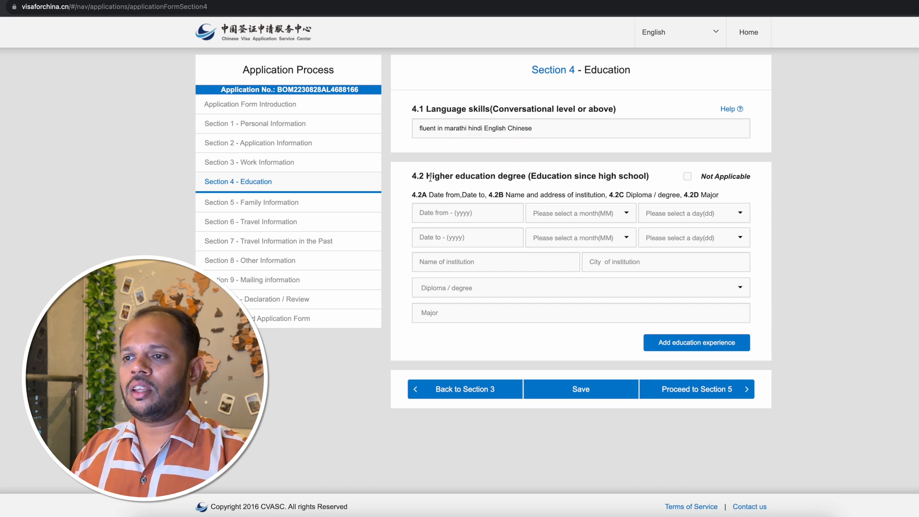
{"action": "left_click_drag", "start_coordinate": [430, 177], "coordinate": [530, 179]}
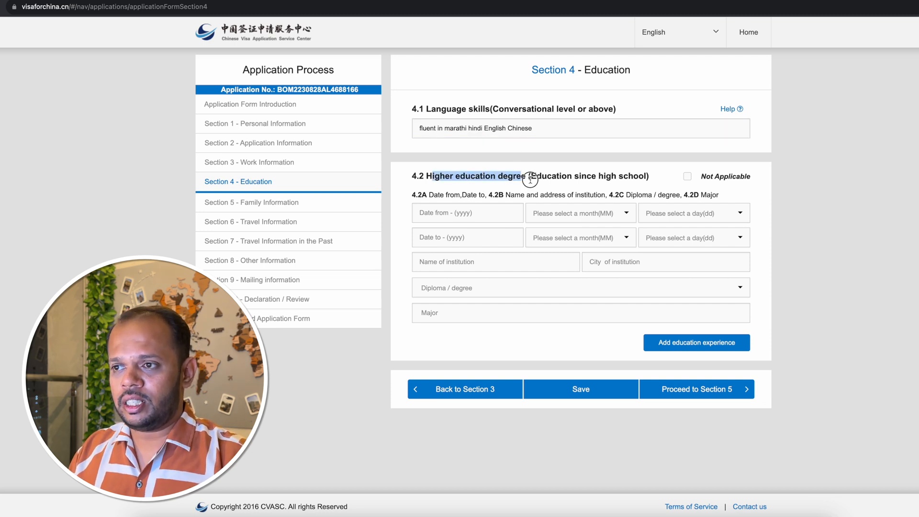
{"action": "left_click", "coordinate": [582, 180]}
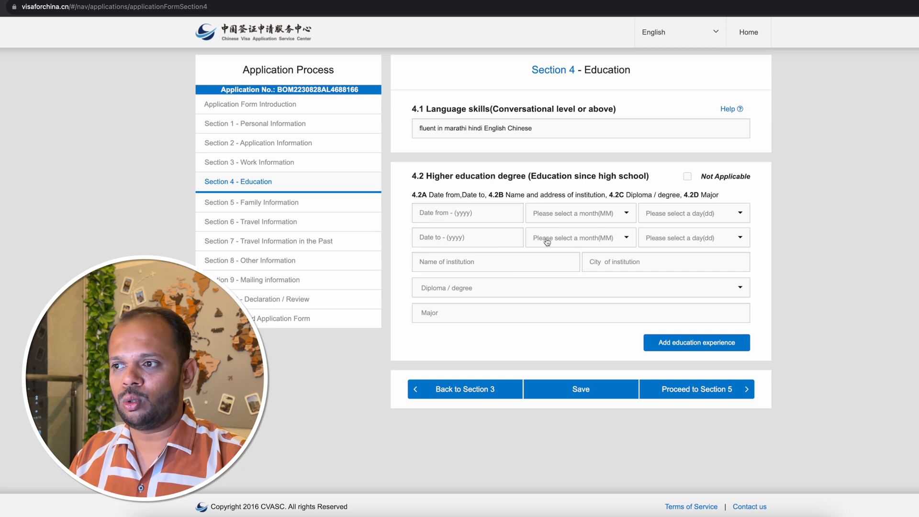
{"action": "left_click", "coordinate": [688, 180]}
{"action": "left_click", "coordinate": [506, 229]}
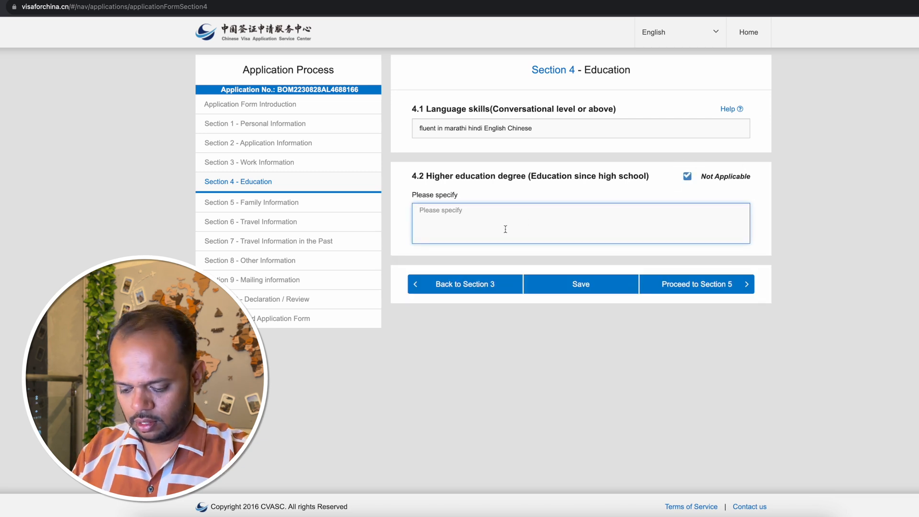
{"action": "type", "text": "NA"}
Save the completed Section 4 and proceed to Section 5 of the application form.
{"action": "left_click", "coordinate": [613, 294]}
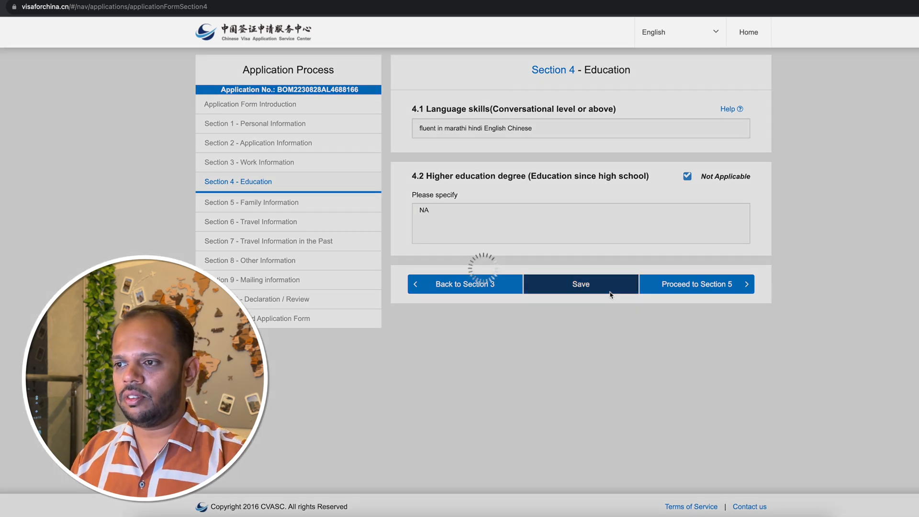
{"action": "left_click", "coordinate": [483, 126]}
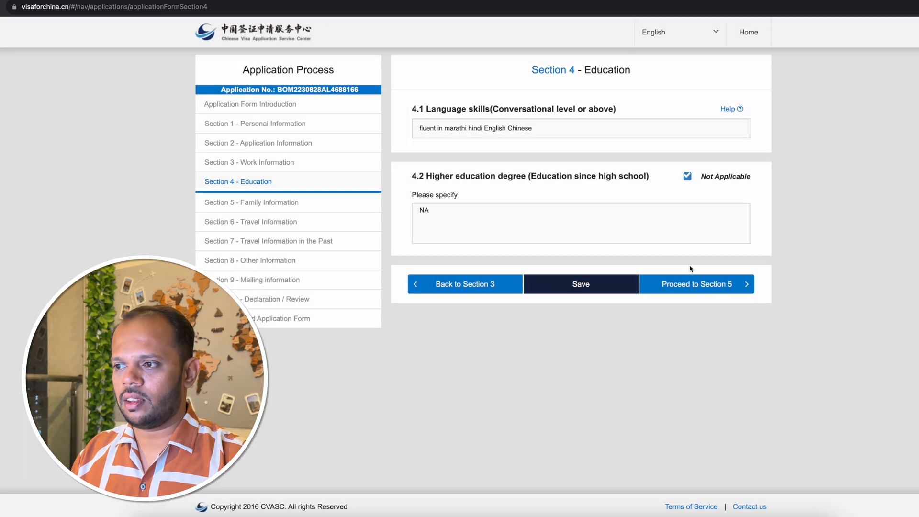
{"action": "left_click", "coordinate": [722, 286]}
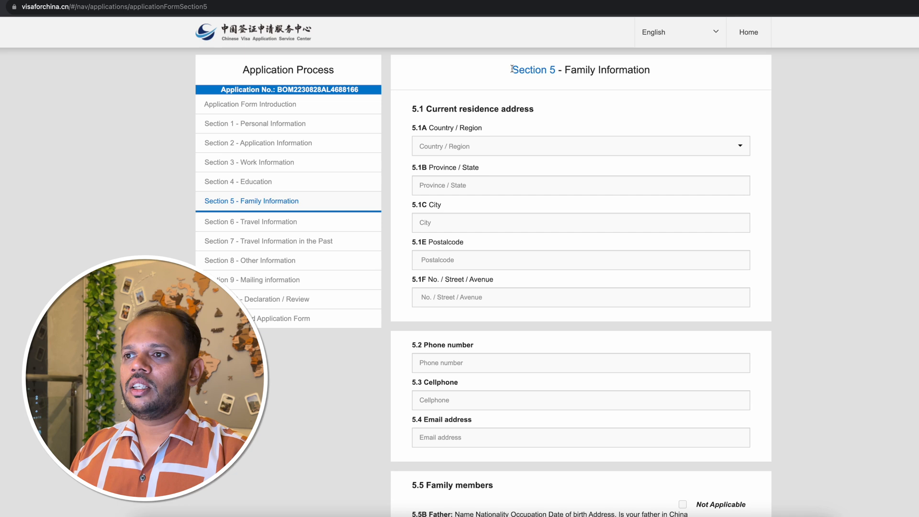
Set the country of the current residence address in 5.1 to India and fill in its state and city.
{"action": "left_click_drag", "start_coordinate": [505, 70], "coordinate": [677, 72]}
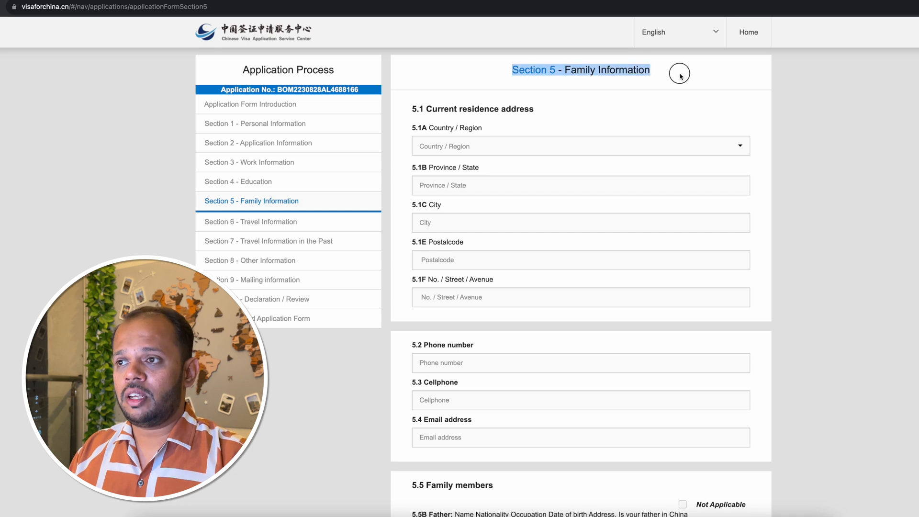
{"action": "left_click", "coordinate": [691, 76]}
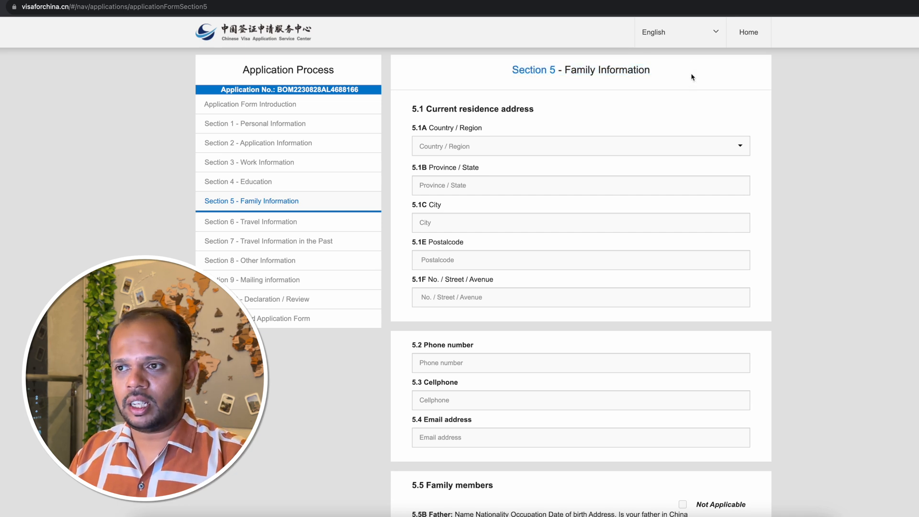
{"action": "left_click", "coordinate": [508, 150]}
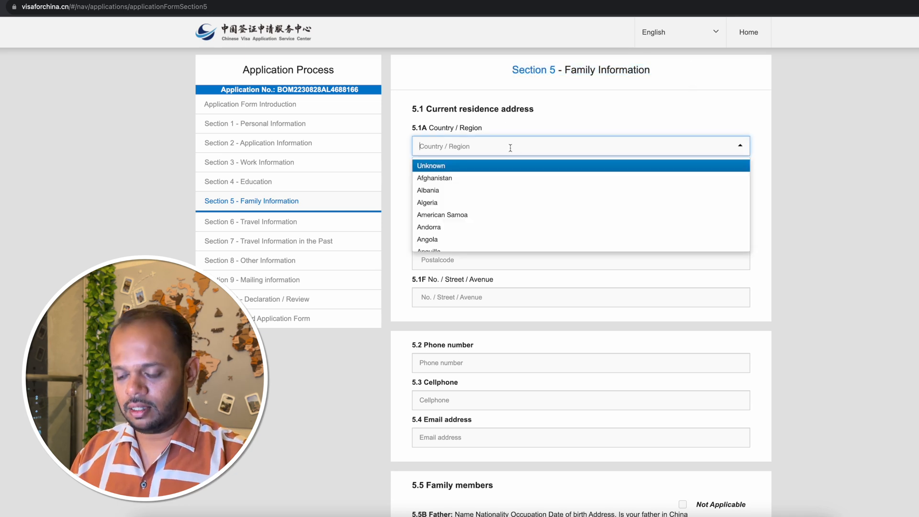
{"action": "type", "text": "india"}
{"action": "left_click", "coordinate": [487, 164]}
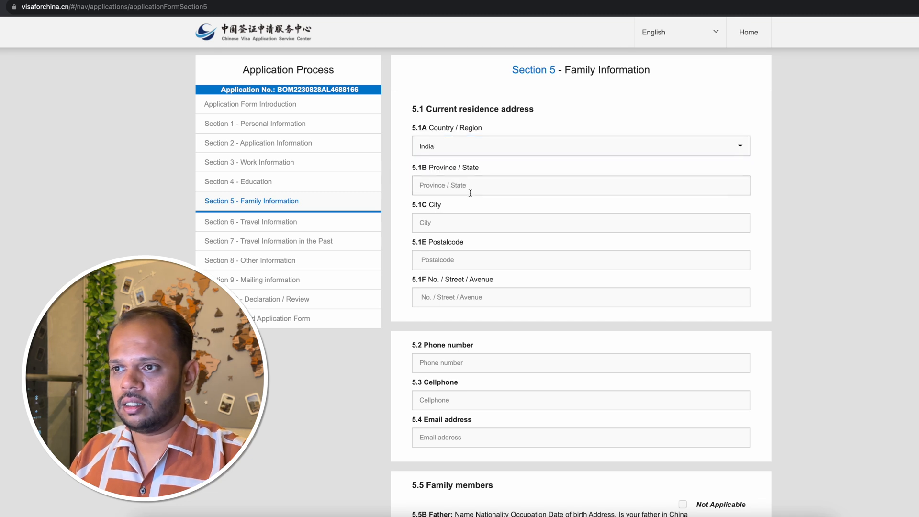
{"action": "left_click", "coordinate": [470, 188]}
{"action": "left_click", "coordinate": [486, 206]}
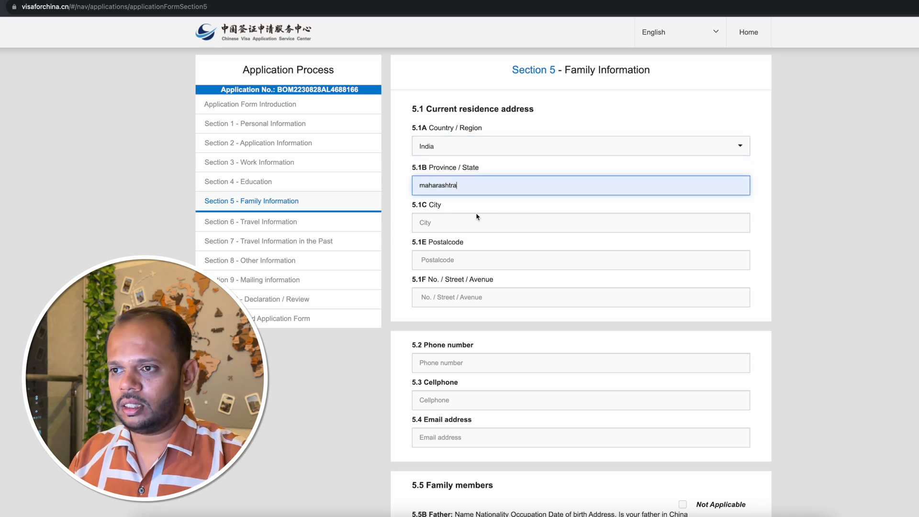
{"action": "left_click", "coordinate": [472, 221]}
{"action": "left_click", "coordinate": [480, 249]}
Enter the residence postal code in 5.1E and the placeholder "...." as the street address in 5.1F.
{"action": "left_click", "coordinate": [450, 260]}
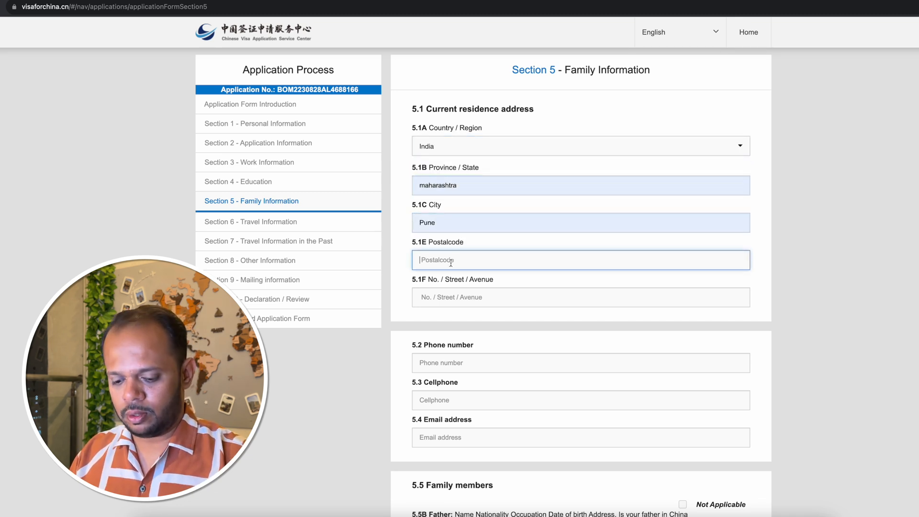
{"action": "type", "text": "123456"}
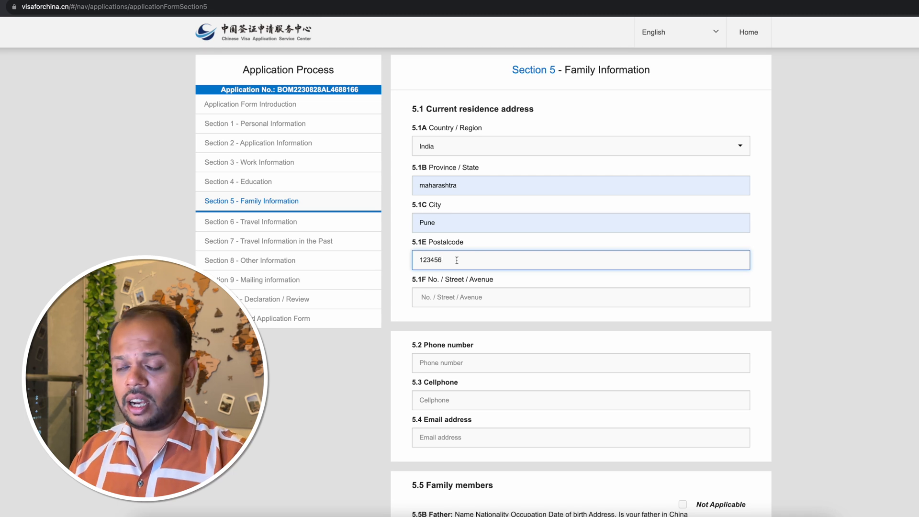
{"action": "left_click", "coordinate": [419, 297]}
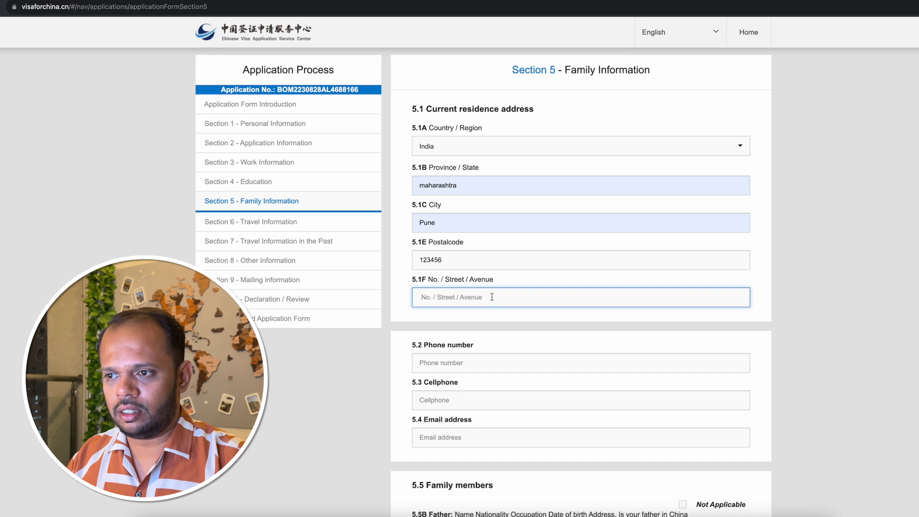
{"action": "type", "text": "...."}
Enter the applicant's phone number in 5.2 and reuse the same number as the cellphone number in 5.3.
{"action": "scroll", "coordinate": [441, 76], "scroll_direction": "down", "scroll_amount": 1}
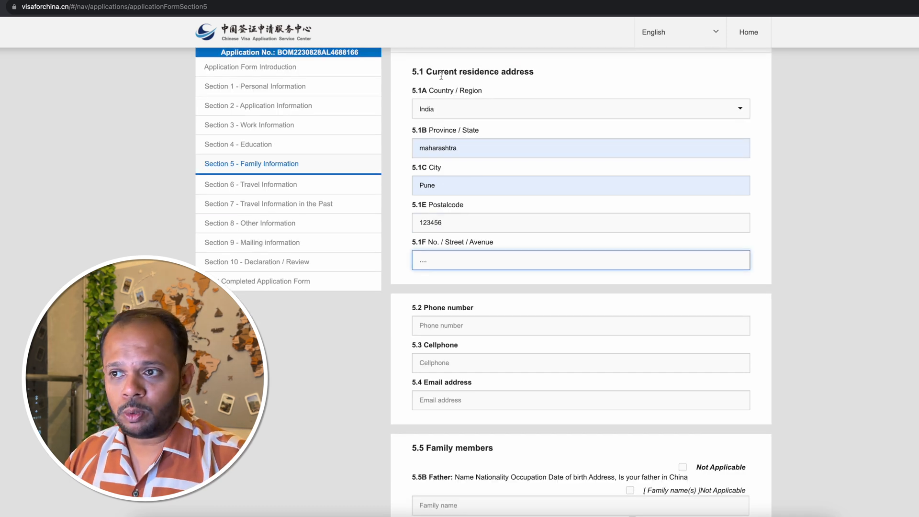
{"action": "scroll", "coordinate": [442, 205], "scroll_direction": "down", "scroll_amount": 3}
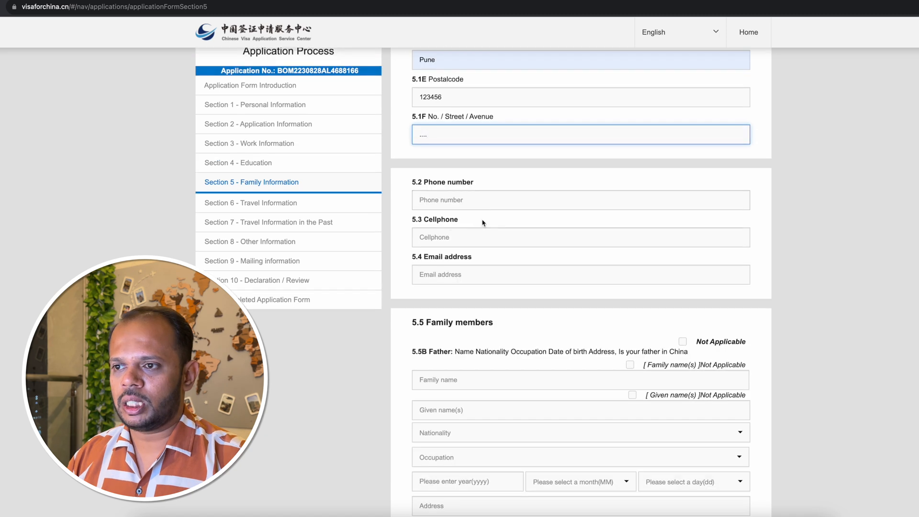
{"action": "left_click", "coordinate": [468, 200]}
{"action": "type", "text": "9876543210"}
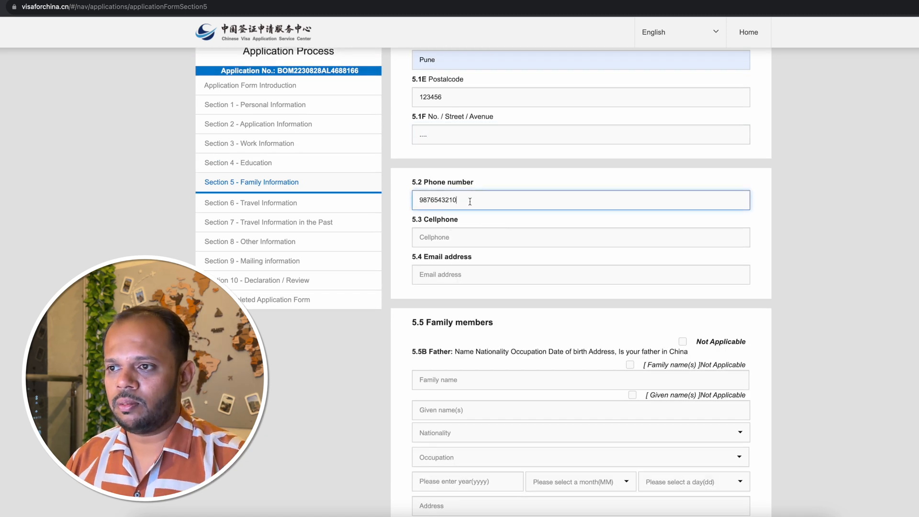
{"action": "left_click_drag", "start_coordinate": [467, 200], "coordinate": [405, 201]}
{"action": "key", "text": "super+c"}
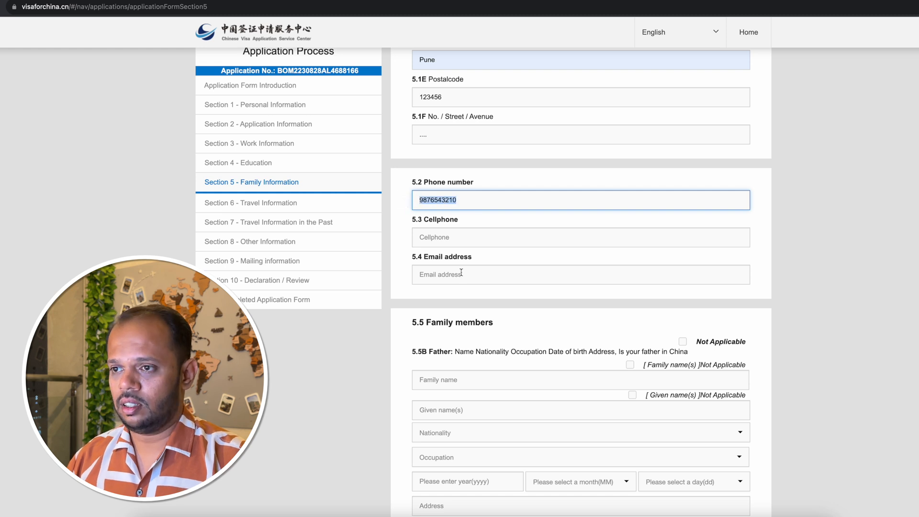
{"action": "left_click", "coordinate": [428, 239]}
{"action": "key", "text": "super+v"}
Fill in the applicant's email address in 5.4.
{"action": "left_click", "coordinate": [434, 273]}
{"action": "type", "text": "email@gmail.com"}
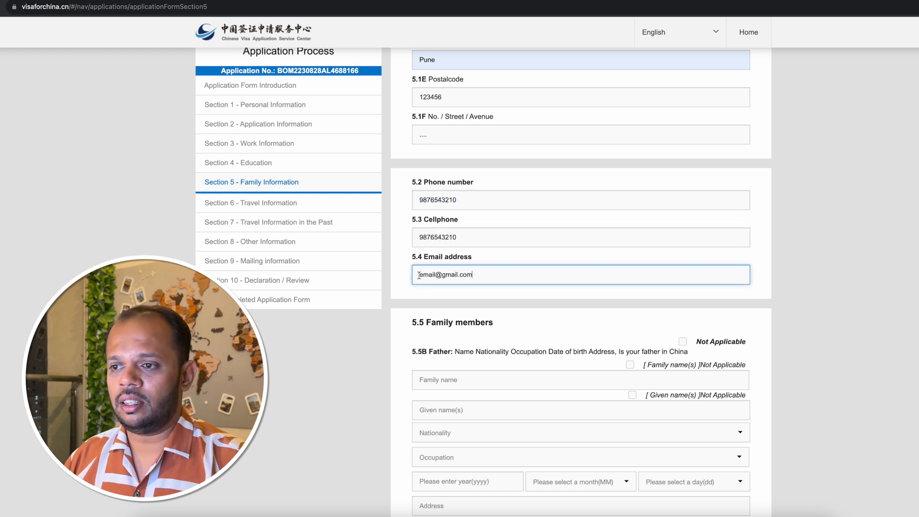
{"action": "left_click_drag", "start_coordinate": [419, 276], "coordinate": [481, 277]}
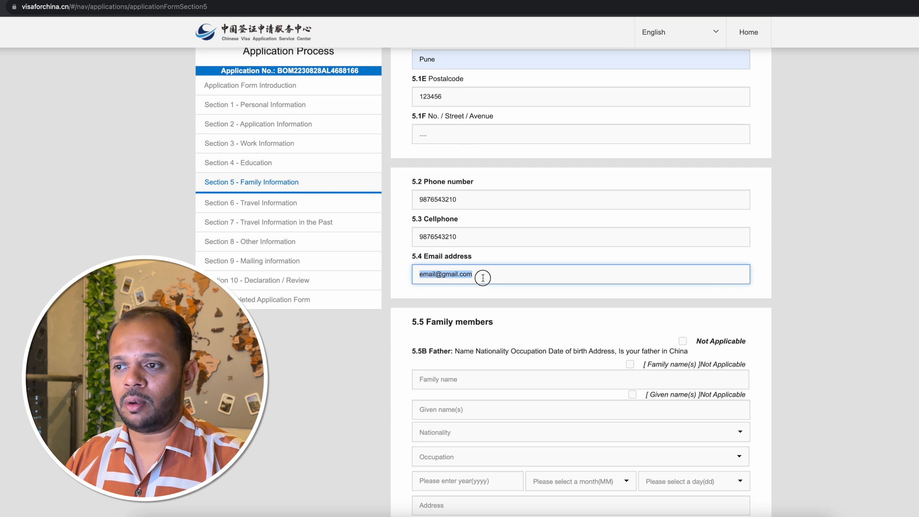
{"action": "left_click", "coordinate": [481, 277]}
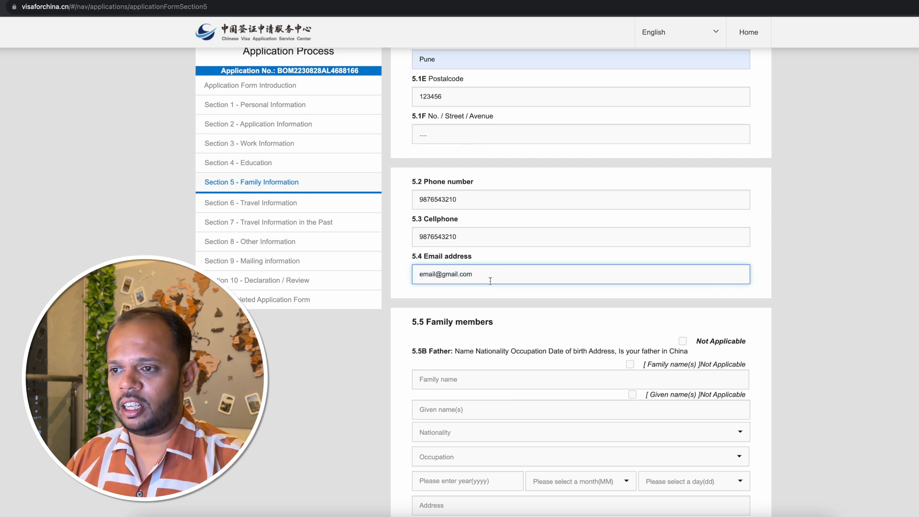
Enter the placeholder "Father" as the father's family and given names in 5.5B and choose India as his nationality.
{"action": "scroll", "coordinate": [491, 281], "scroll_direction": "down", "scroll_amount": 4}
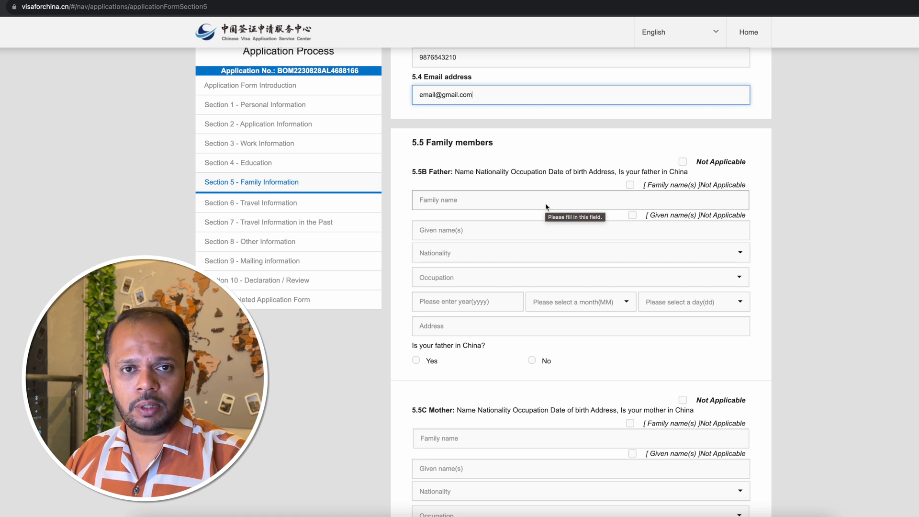
{"action": "left_click", "coordinate": [455, 205]}
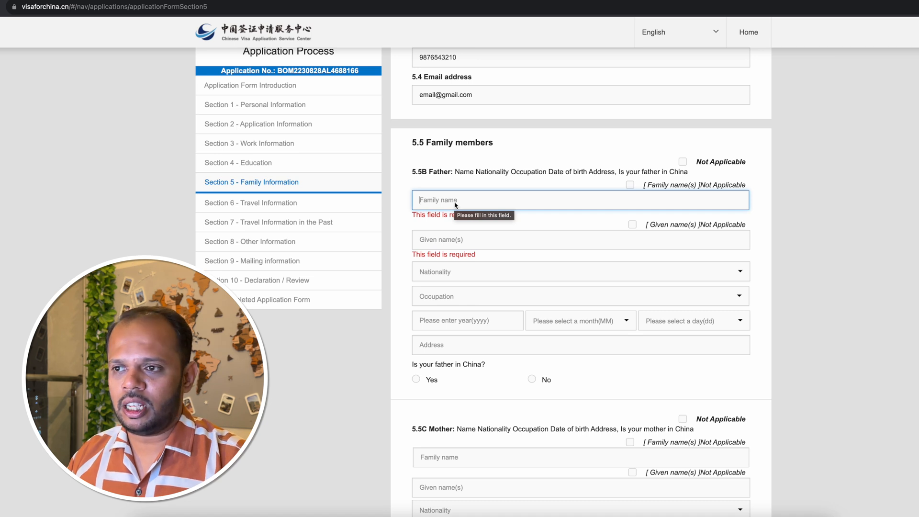
{"action": "type", "text": "Father"}
{"action": "key", "text": "Tab"}
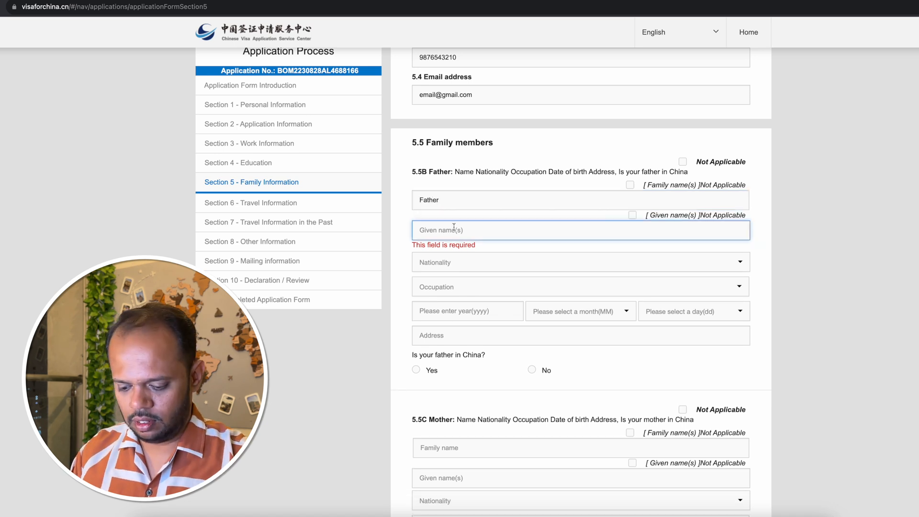
{"action": "type", "text": "Father"}
{"action": "left_click", "coordinate": [447, 259]}
{"action": "type", "text": "india"}
{"action": "left_click", "coordinate": [445, 273]}
Choose Retired as the father's occupation in 5.5B.
{"action": "left_click", "coordinate": [446, 277]}
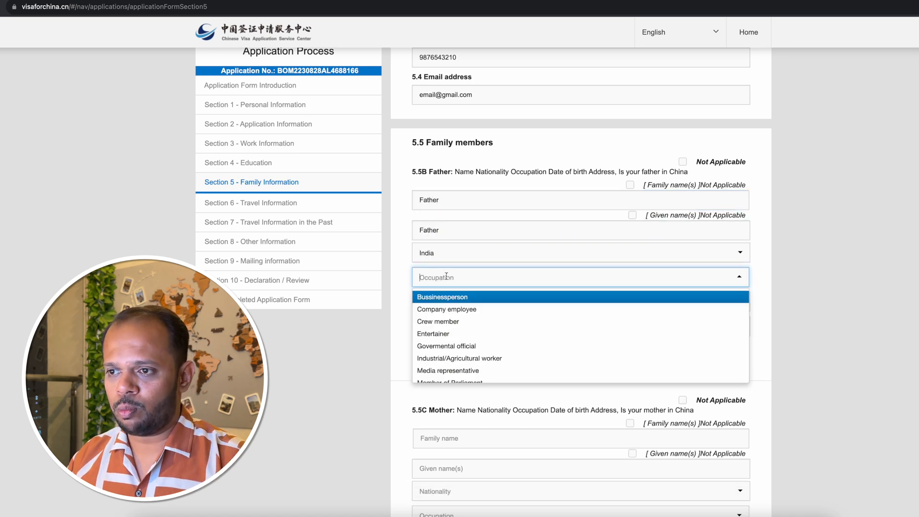
{"action": "scroll", "coordinate": [486, 317], "scroll_direction": "down", "scroll_amount": 4}
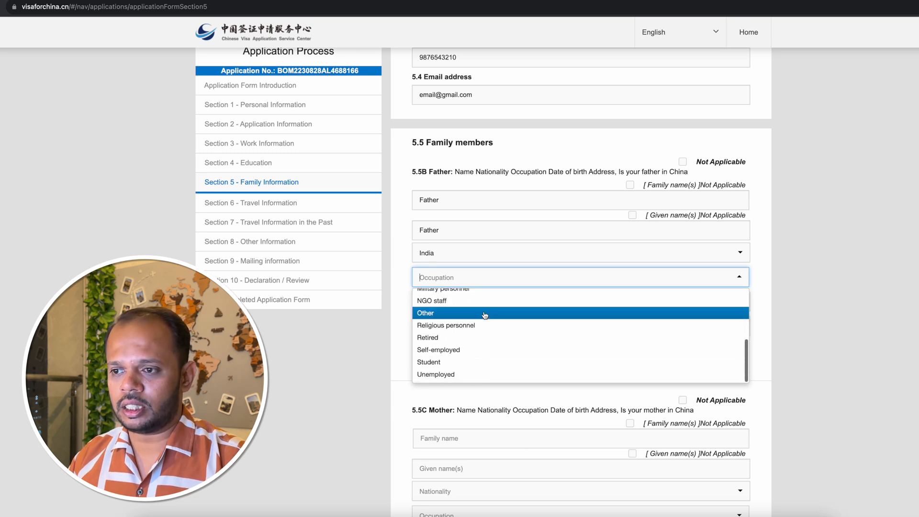
{"action": "left_click", "coordinate": [484, 343]}
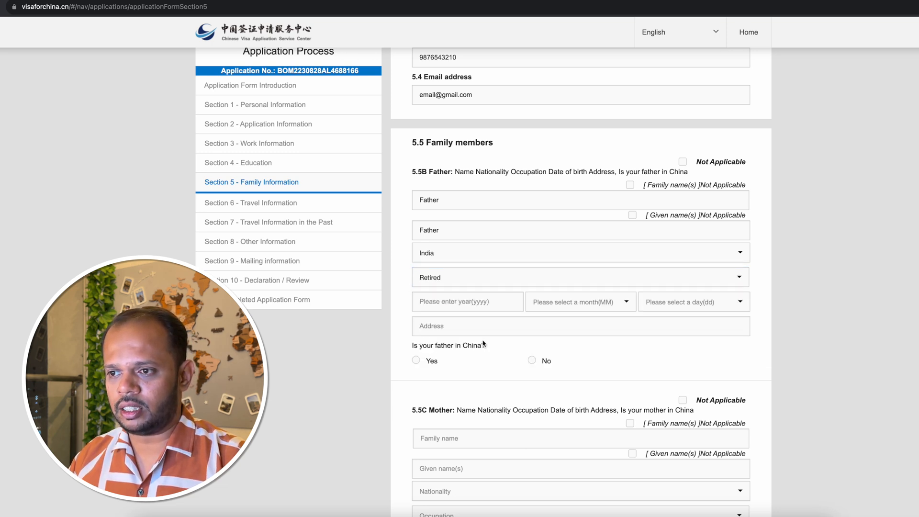
Fill in the year, month and day of the father's date of birth in 5.5B.
{"action": "left_click", "coordinate": [461, 302]}
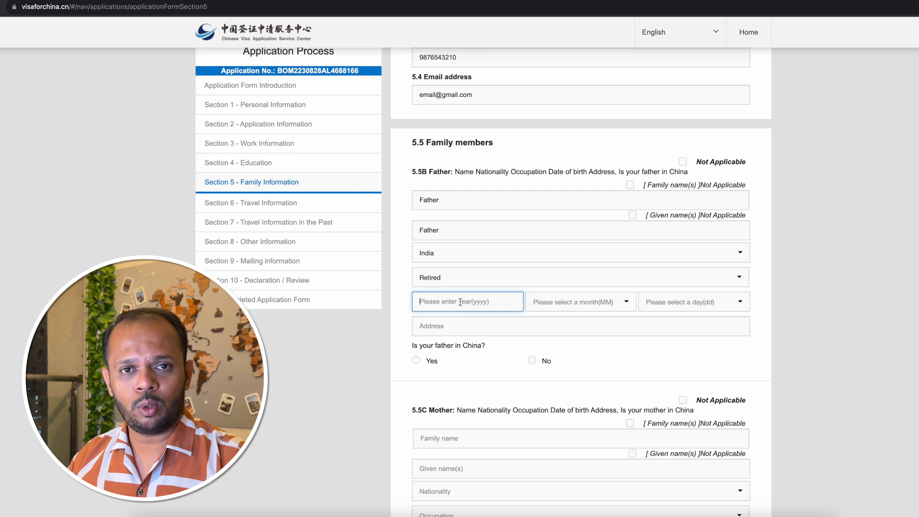
{"action": "type", "text": "1967"}
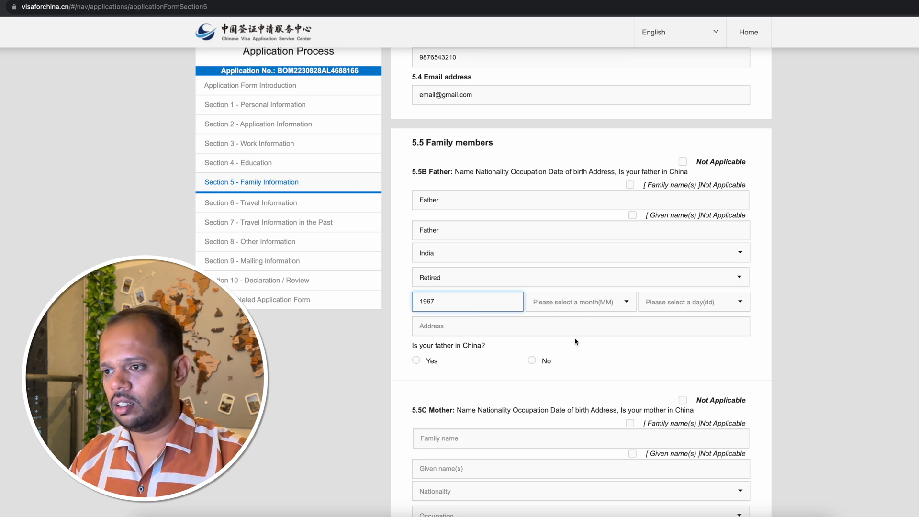
{"action": "left_click", "coordinate": [579, 302]}
{"action": "left_click", "coordinate": [580, 371]}
{"action": "left_click", "coordinate": [673, 304]}
{"action": "left_click", "coordinate": [690, 371]}
Enter the placeholder "......" as the father's address and answer No to whether he is in China.
{"action": "left_click", "coordinate": [490, 328]}
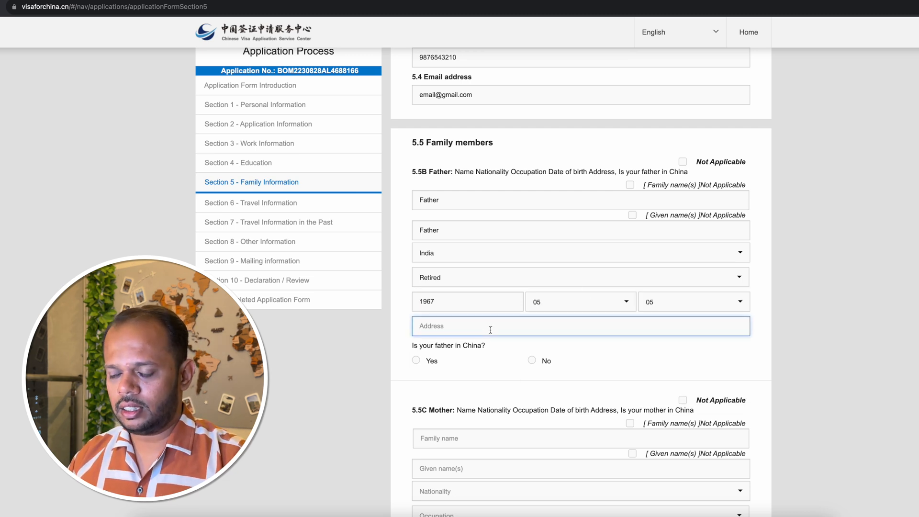
{"action": "type", "text": "......"}
{"action": "left_click", "coordinate": [415, 350]}
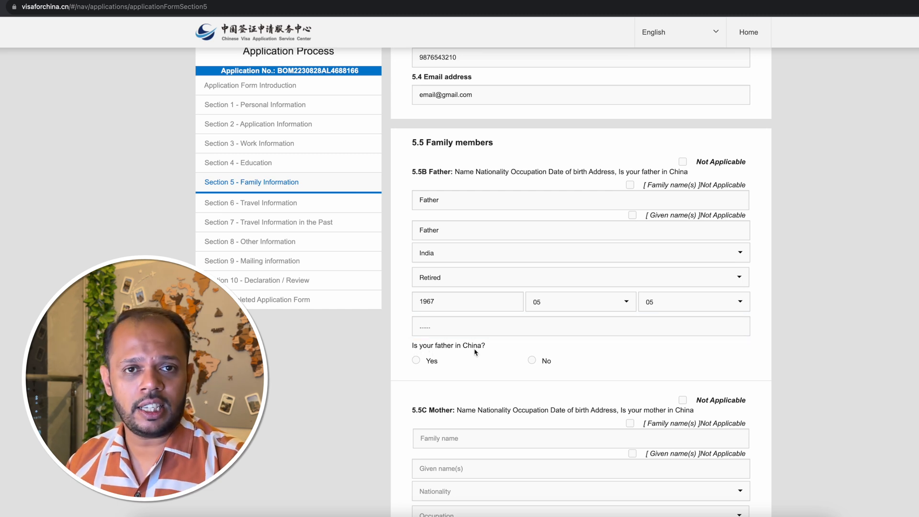
{"action": "left_click", "coordinate": [531, 362]}
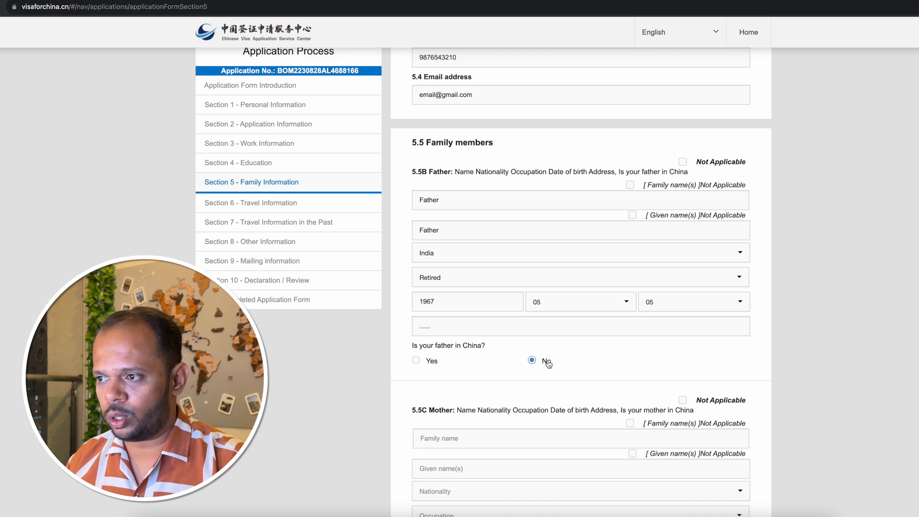
Enter the placeholder "Mother" as the mother's family and given names in 5.5C and choose India as her nationality.
{"action": "scroll", "coordinate": [579, 363], "scroll_direction": "down", "scroll_amount": 4}
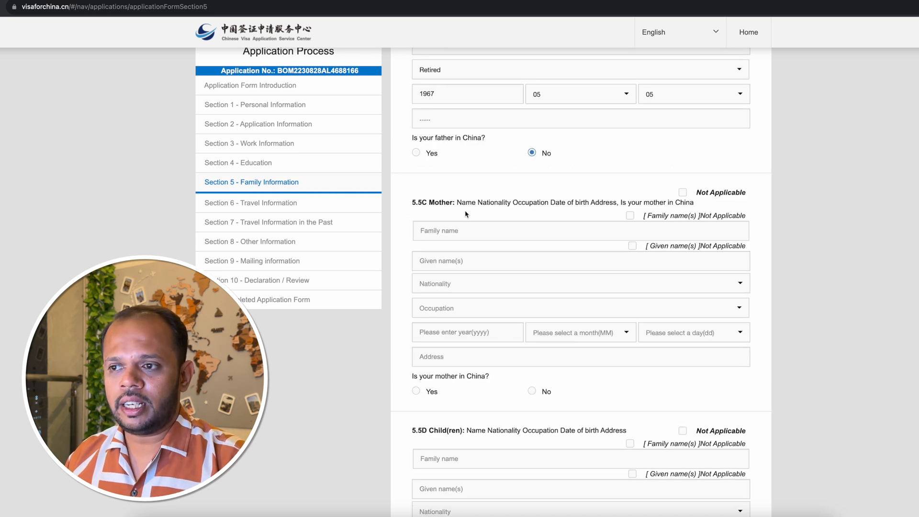
{"action": "type", "text": "Mother"}
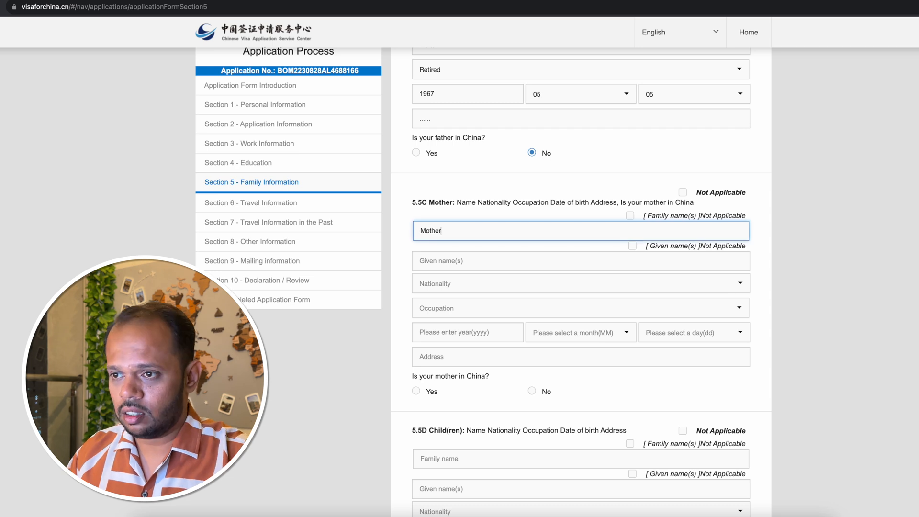
{"action": "key", "text": "Tab"}
{"action": "type", "text": "Mother"}
{"action": "left_click", "coordinate": [458, 283]}
{"action": "type", "text": "india"}
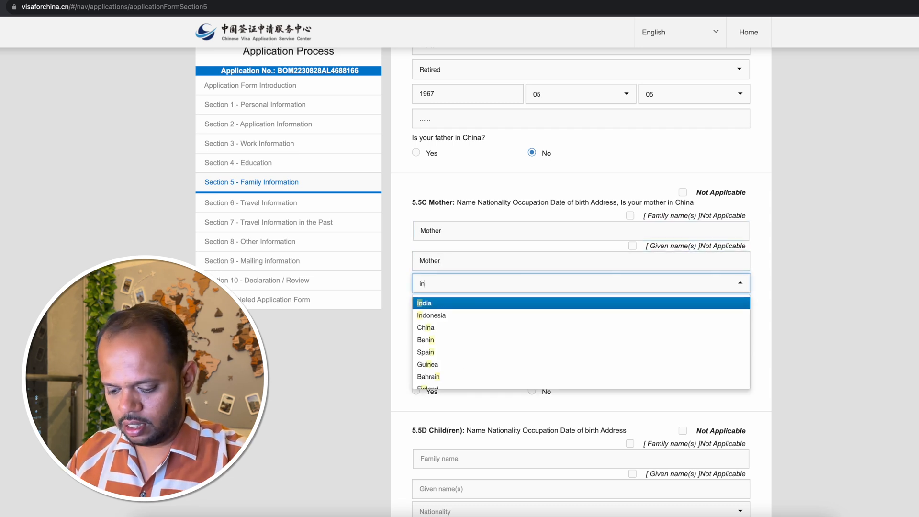
{"action": "left_click", "coordinate": [447, 303]}
Choose Retired as the mother's occupation in 5.5C.
{"action": "left_click", "coordinate": [447, 306]}
{"action": "scroll", "coordinate": [450, 364], "scroll_direction": "down", "scroll_amount": 5}
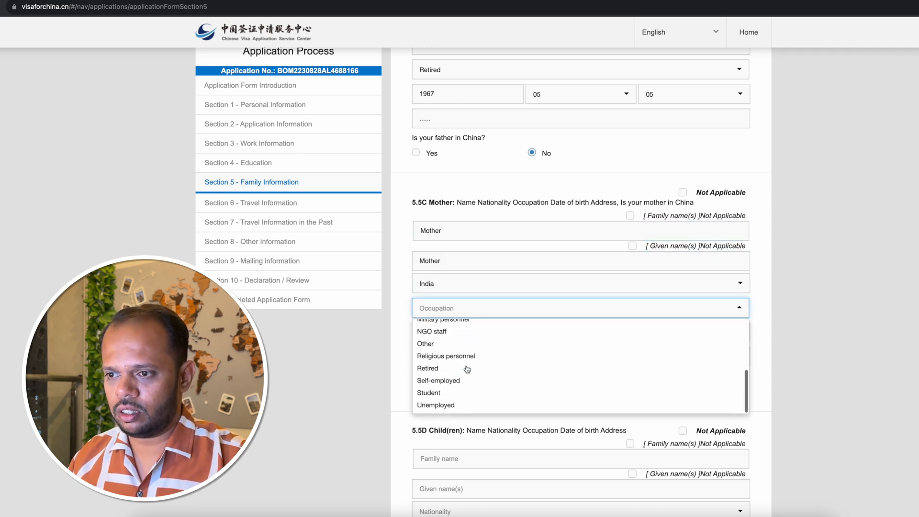
{"action": "left_click", "coordinate": [457, 370]}
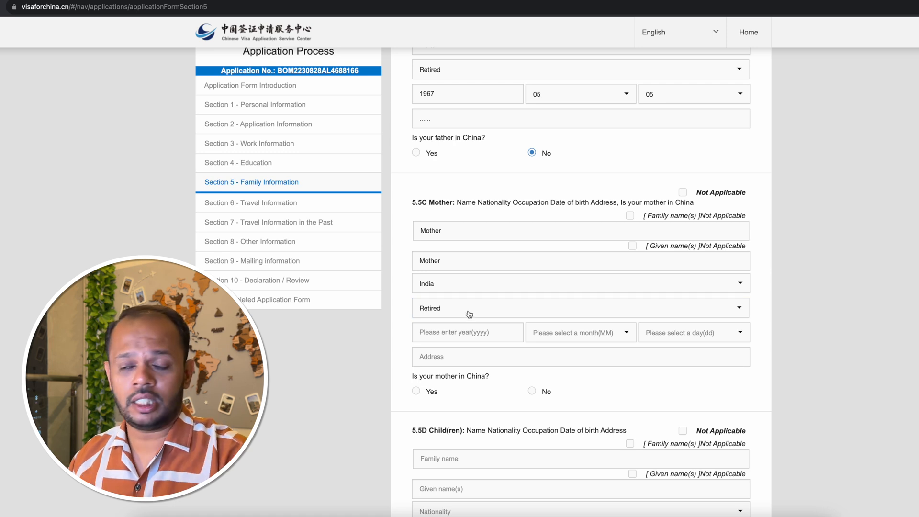
Fill in the year, month and day of the mother's date of birth in 5.5C.
{"action": "left_click", "coordinate": [469, 332]}
{"action": "type", "text": "1970"}
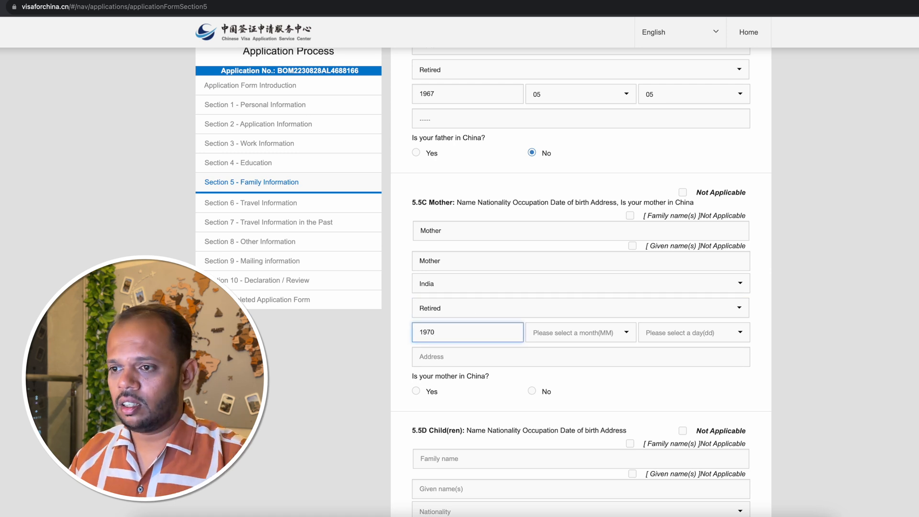
{"action": "left_click", "coordinate": [581, 338]}
{"action": "left_click", "coordinate": [581, 406]}
{"action": "left_click", "coordinate": [688, 334]}
{"action": "left_click", "coordinate": [685, 380]}
Enter the placeholder "......" as the mother's address and answer No to whether she is in China.
{"action": "left_click", "coordinate": [476, 360]}
{"action": "type", "text": "......"}
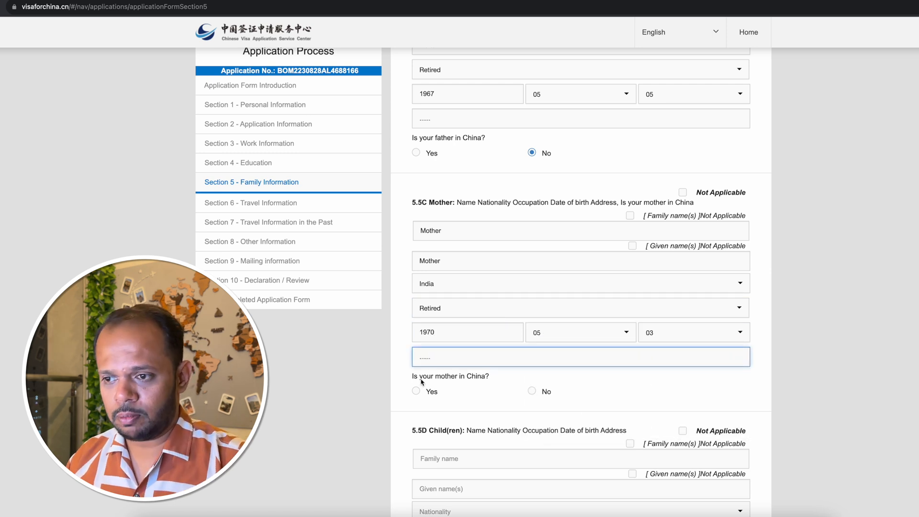
{"action": "left_click", "coordinate": [533, 392]}
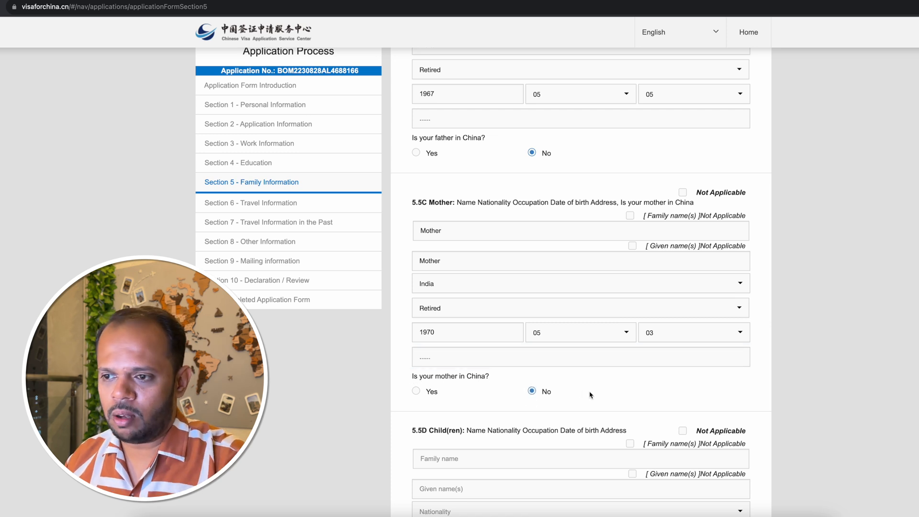
Mark 5.5D Child(ren) as Not Applicable and answer No to having immediate relatives in China in 5.5E.
{"action": "scroll", "coordinate": [582, 391], "scroll_direction": "down", "scroll_amount": 5}
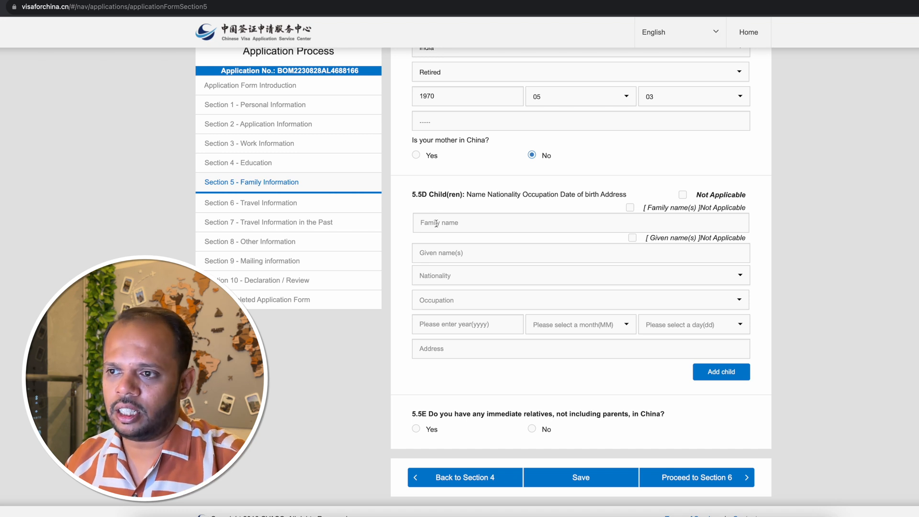
{"action": "left_click", "coordinate": [683, 196]}
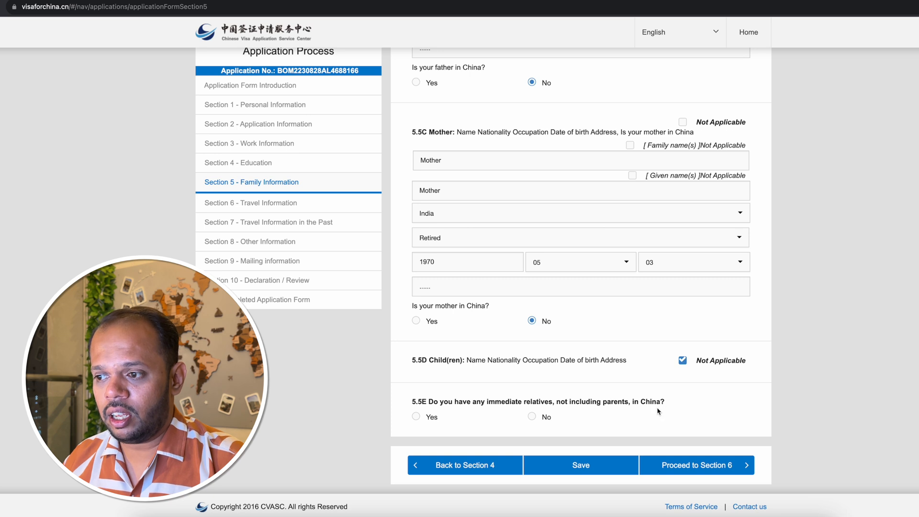
{"action": "left_click", "coordinate": [532, 416]}
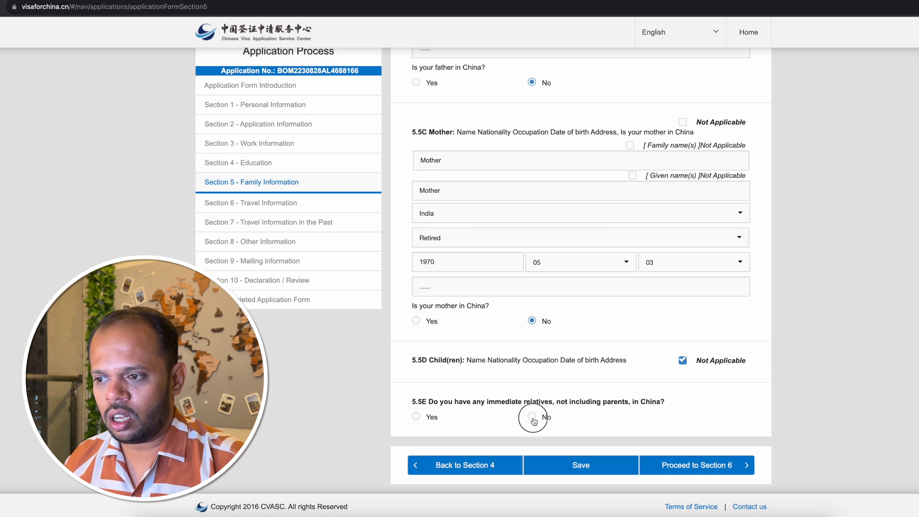
Save the Family Information section and proceed to Section 6, Travel Information.
{"action": "left_click", "coordinate": [581, 468]}
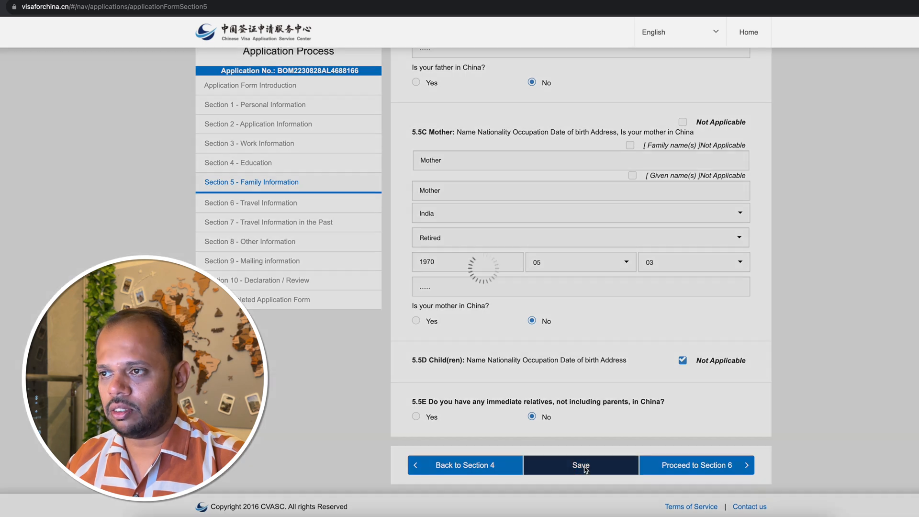
{"action": "left_click", "coordinate": [486, 136]}
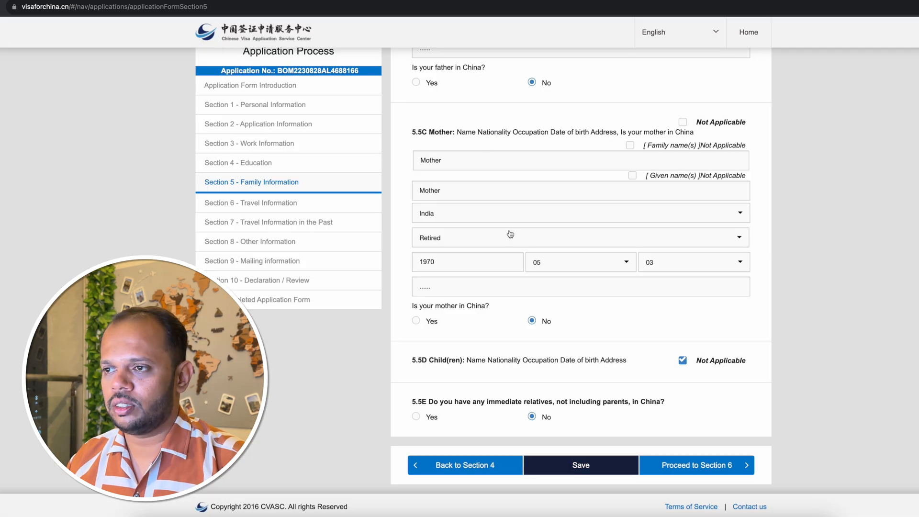
{"action": "left_click", "coordinate": [695, 465]}
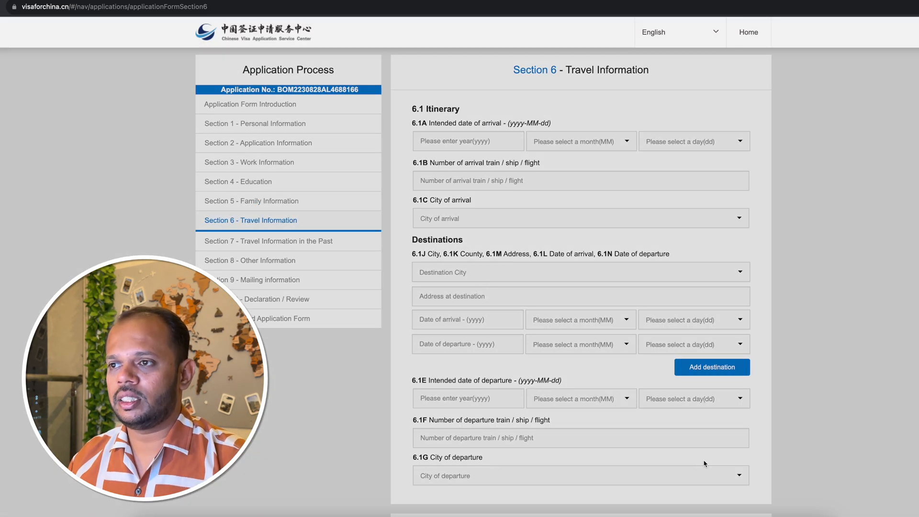
{"action": "left_click_drag", "start_coordinate": [482, 72], "coordinate": [710, 74]}
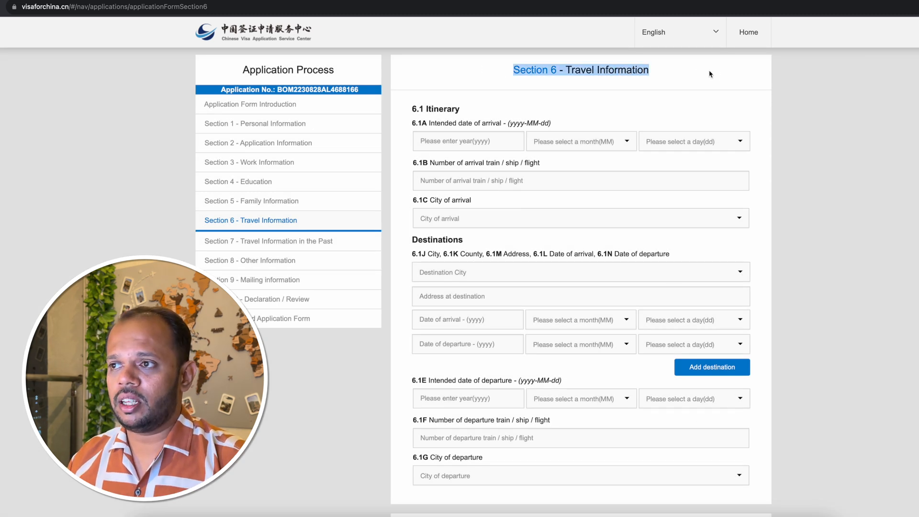
{"action": "left_click", "coordinate": [666, 93]}
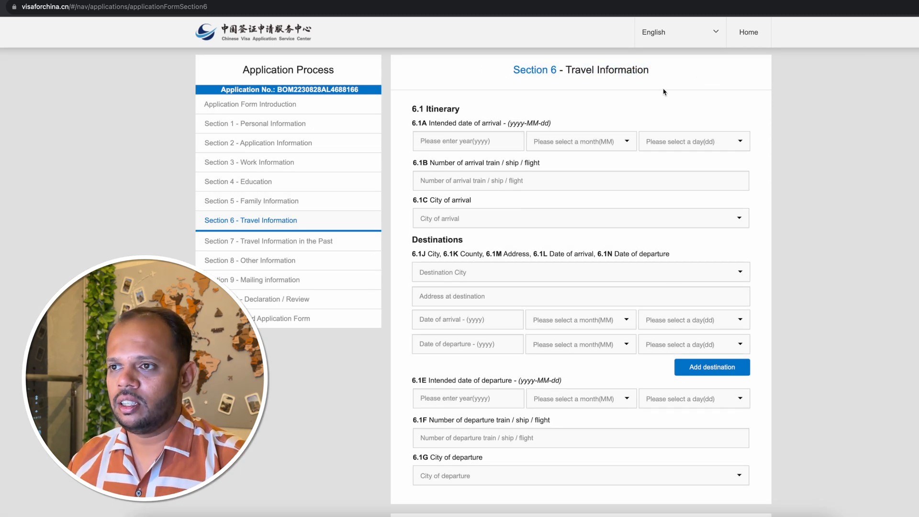
Set the intended date of arrival in 6.1A to year 2023, month 10, day 15.
{"action": "left_click", "coordinate": [445, 142]}
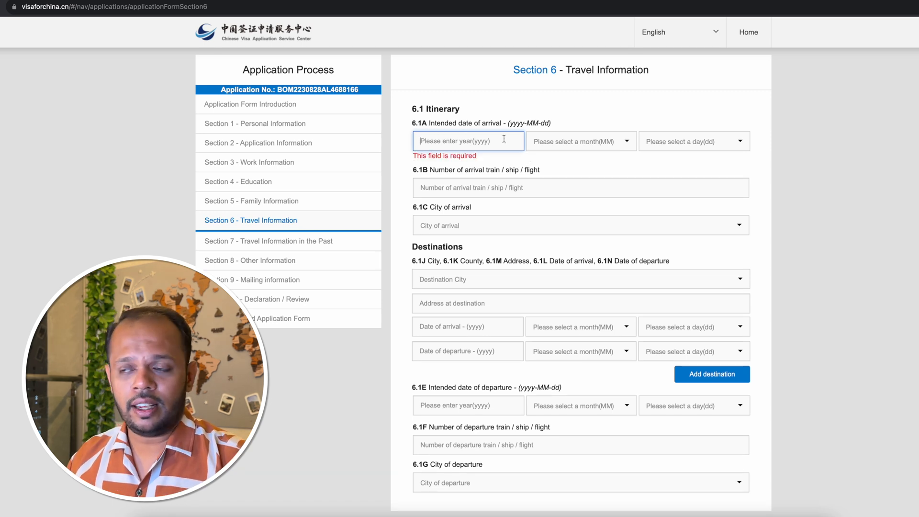
{"action": "type", "text": "20"}
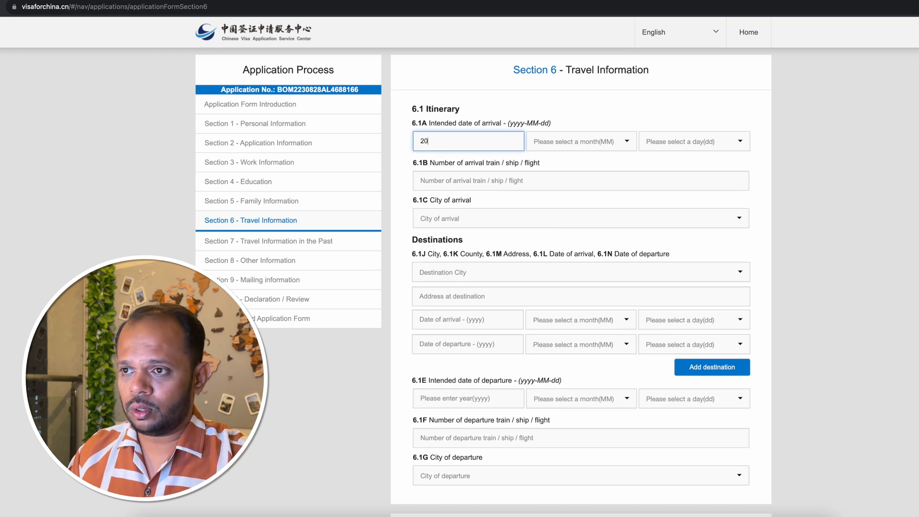
{"action": "type", "text": "23"}
{"action": "left_click", "coordinate": [575, 141]}
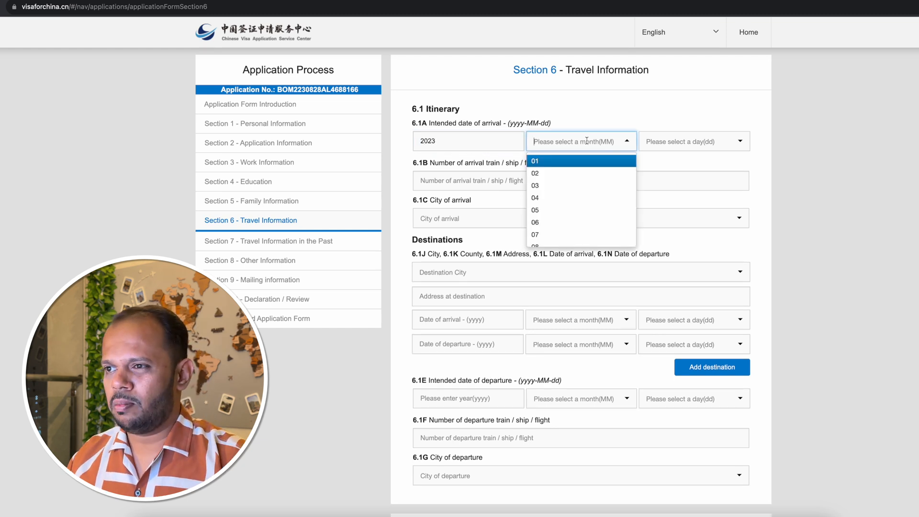
{"action": "scroll", "coordinate": [582, 205], "scroll_direction": "down", "scroll_amount": 2}
{"action": "left_click", "coordinate": [567, 215]}
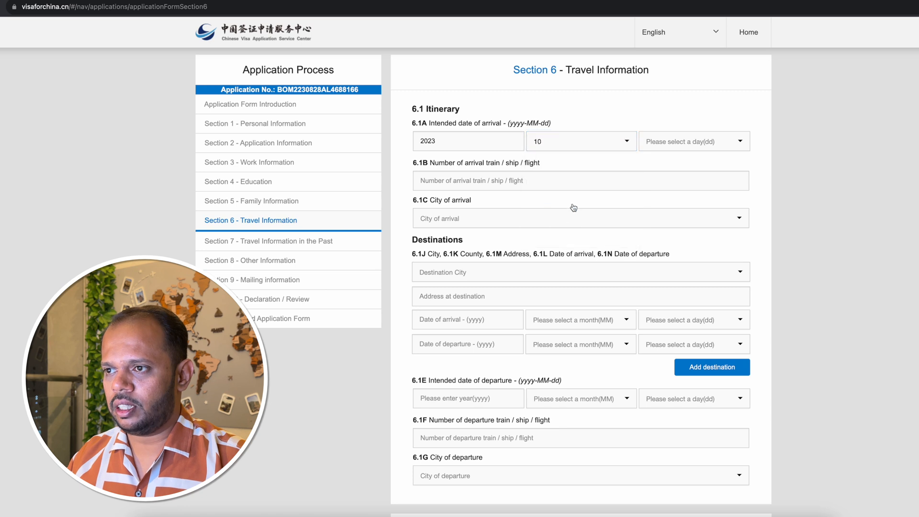
{"action": "left_click", "coordinate": [699, 141]}
{"action": "scroll", "coordinate": [691, 200], "scroll_direction": "down", "scroll_amount": 2}
{"action": "scroll", "coordinate": [692, 202], "scroll_direction": "down", "scroll_amount": 5}
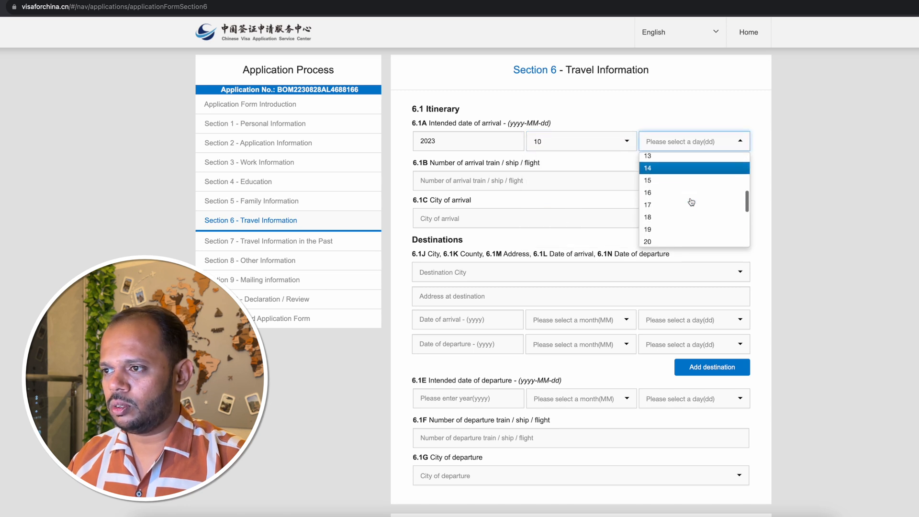
{"action": "scroll", "coordinate": [692, 202], "scroll_direction": "up", "scroll_amount": 3}
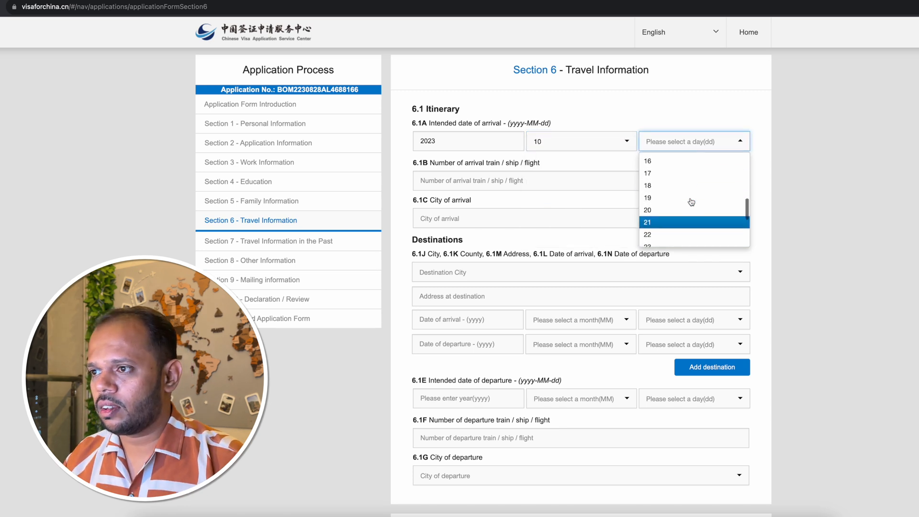
{"action": "left_click", "coordinate": [669, 166]}
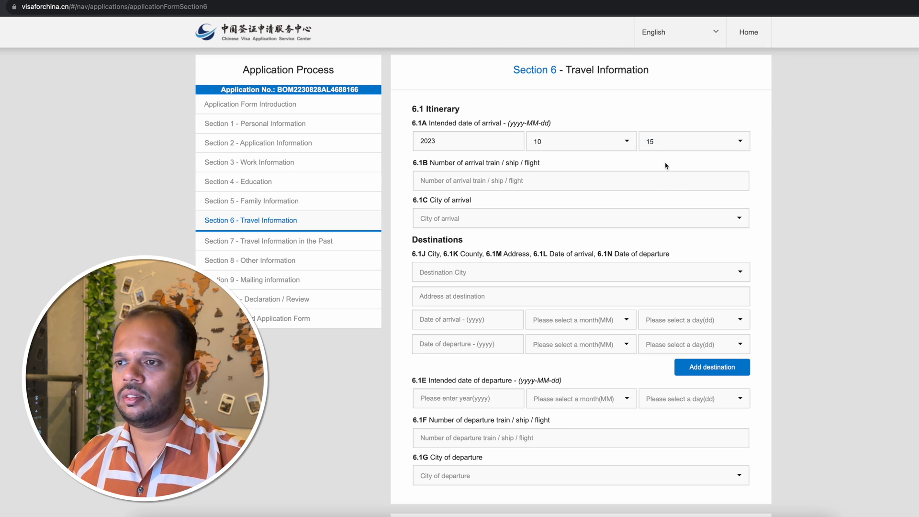
Enter TG688 as the arrival flight number and choose Guangzhou as the city and Haizhu Qu as the county of arrival.
{"action": "left_click", "coordinate": [473, 179]}
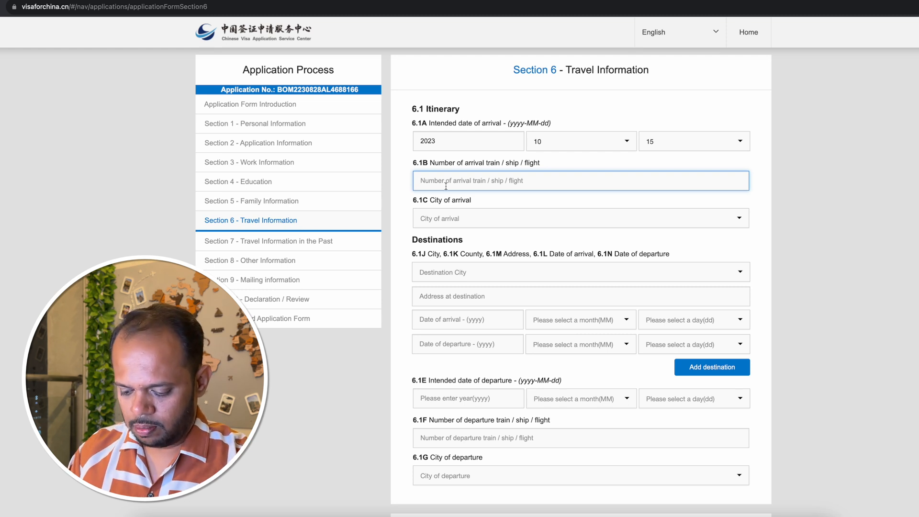
{"action": "type", "text": "TG688"}
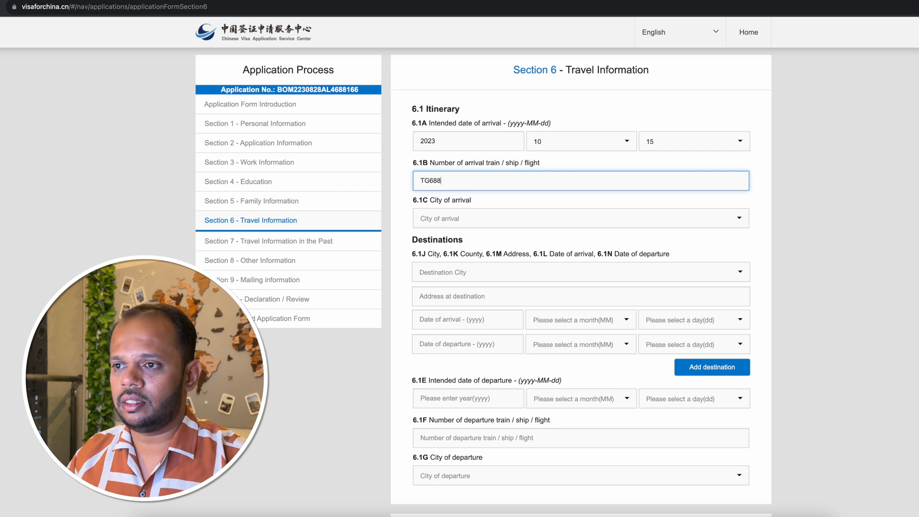
{"action": "left_click", "coordinate": [476, 219]}
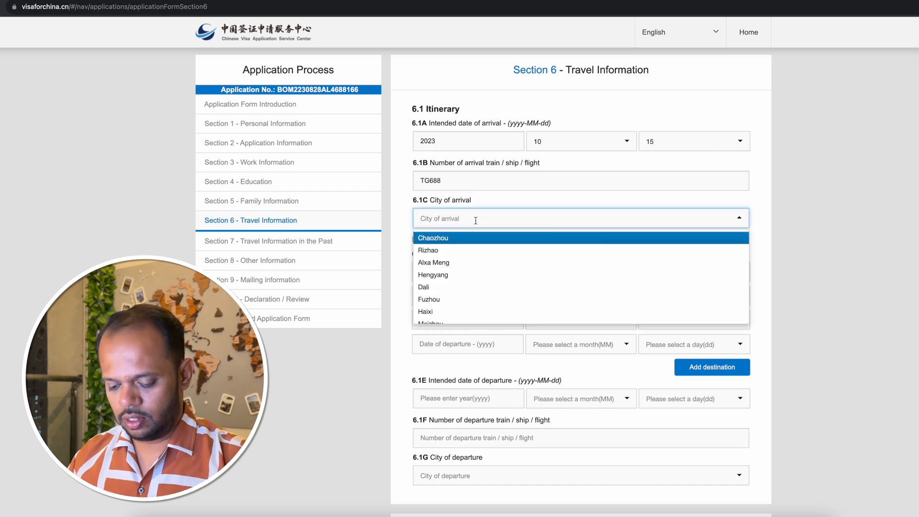
{"action": "type", "text": "guang"}
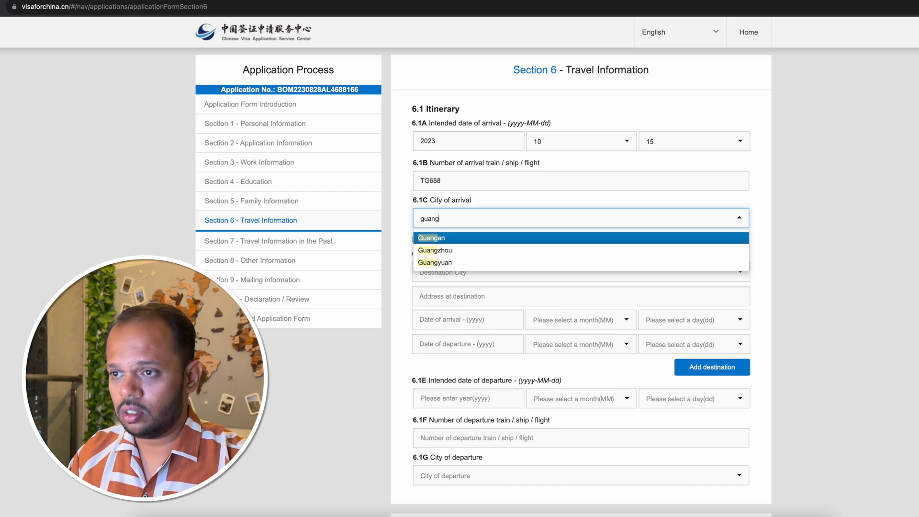
{"action": "left_click", "coordinate": [468, 251]}
{"action": "left_click", "coordinate": [476, 259]}
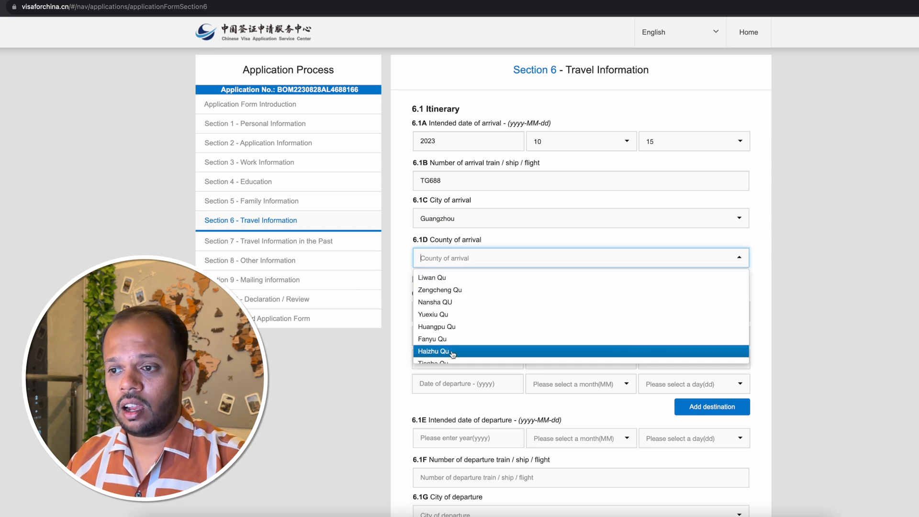
{"action": "left_click", "coordinate": [452, 351]}
Choose Guangzhou as the destination city and Haizhu Qu as the destination county under Destinations.
{"action": "scroll", "coordinate": [468, 292], "scroll_direction": "down", "scroll_amount": 3}
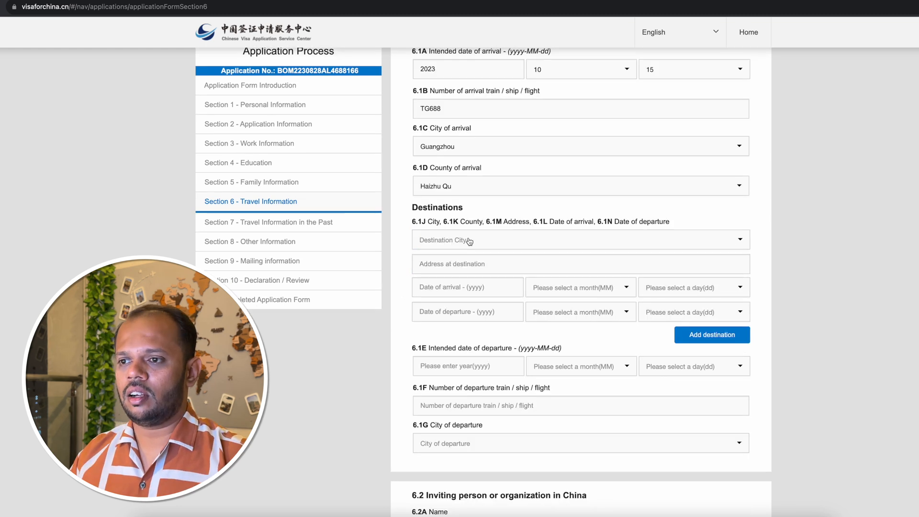
{"action": "left_click", "coordinate": [469, 239]}
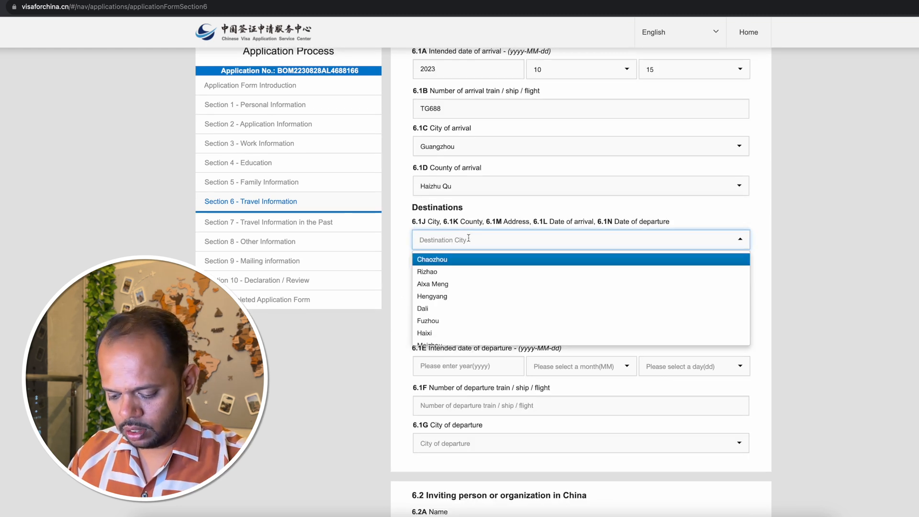
{"action": "type", "text": "guang"}
{"action": "left_click", "coordinate": [467, 259]}
{"action": "left_click", "coordinate": [485, 265]}
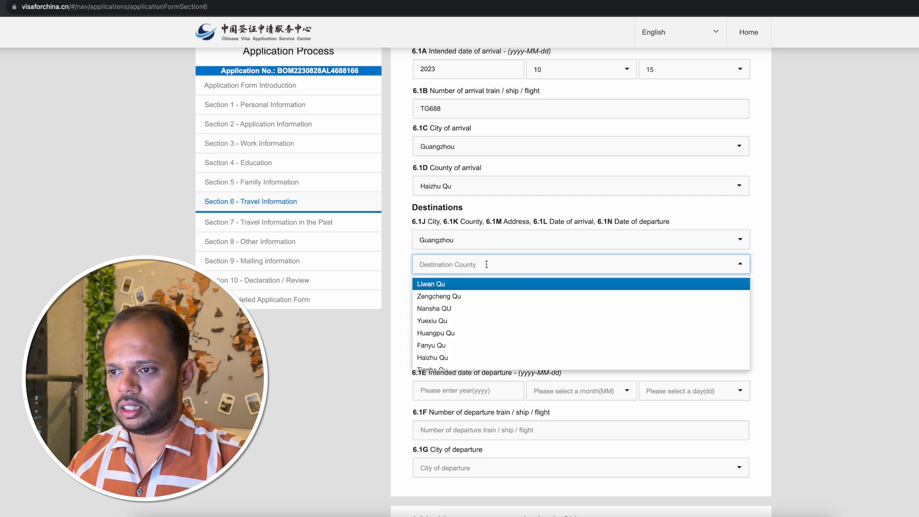
{"action": "left_click", "coordinate": [473, 357]}
Enter the street number and name of the Canton Fair Complex as the address at destination.
{"action": "left_click", "coordinate": [472, 288]}
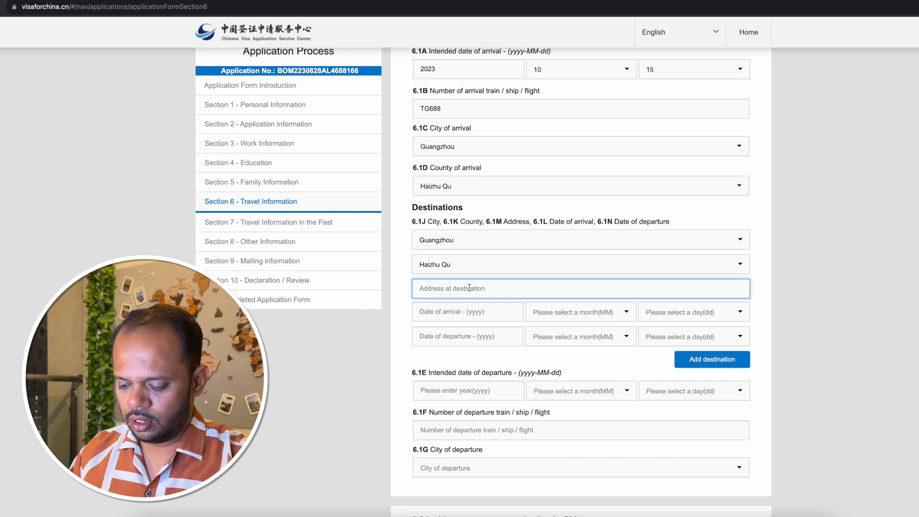
{"action": "type", "text": "No 380"}
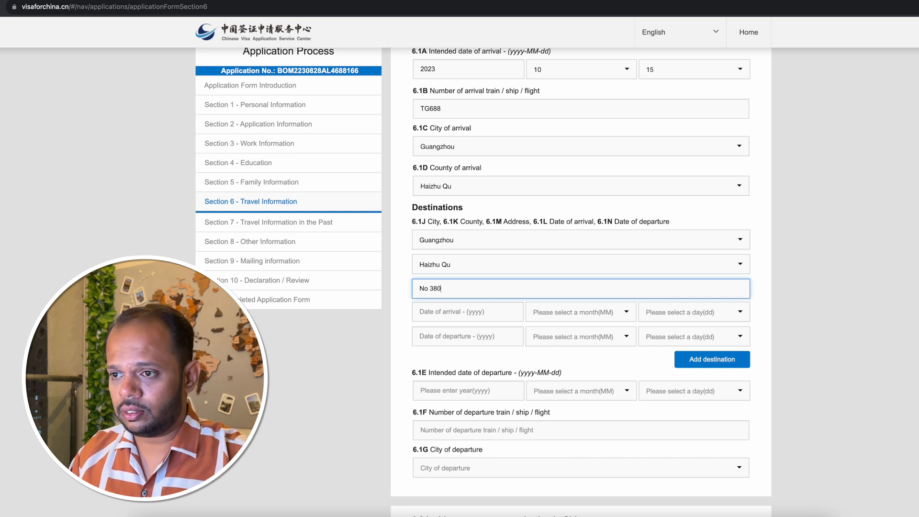
{"action": "type", "text": " Canton Fair Complex"}
Set the date of arrival at the Guangzhou destination to year 2023, month 10, day 15.
{"action": "scroll", "coordinate": [469, 211], "scroll_direction": "down", "scroll_amount": 3}
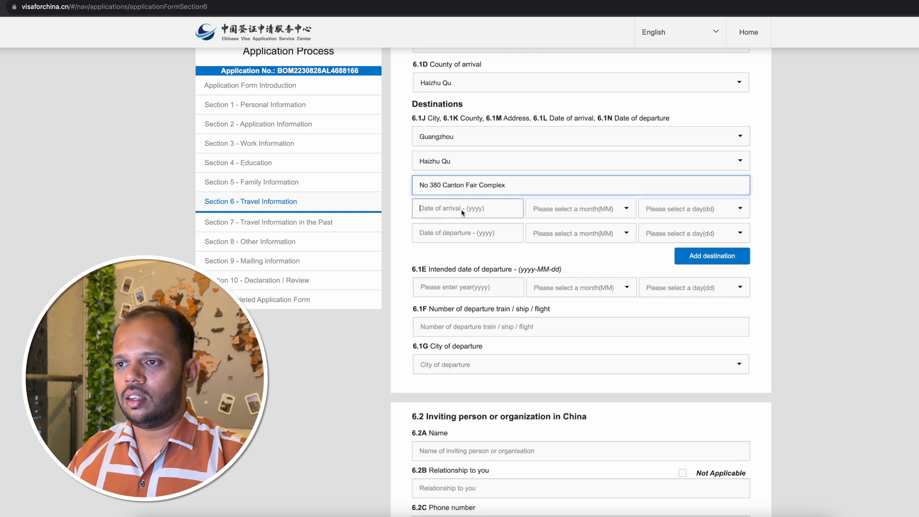
{"action": "left_click", "coordinate": [462, 212]}
{"action": "type", "text": "2023"}
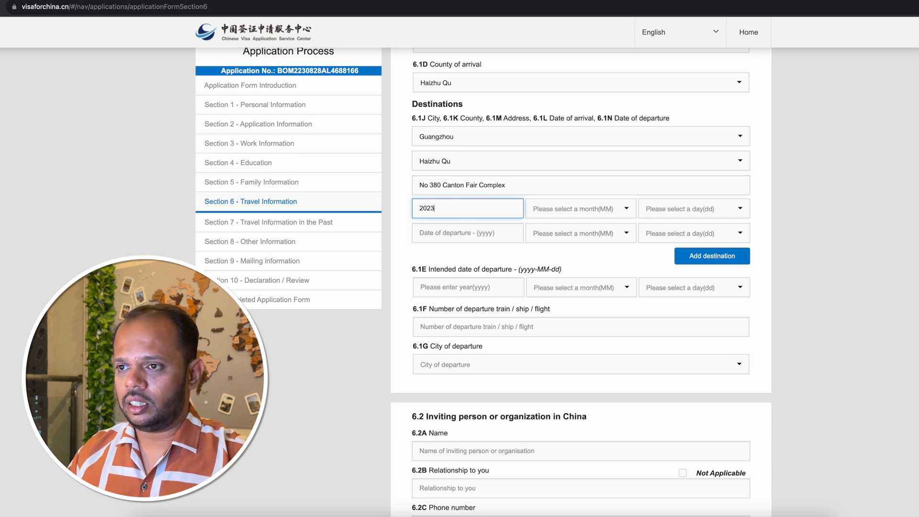
{"action": "left_click", "coordinate": [570, 212]}
{"action": "scroll", "coordinate": [564, 280], "scroll_direction": "down", "scroll_amount": 2}
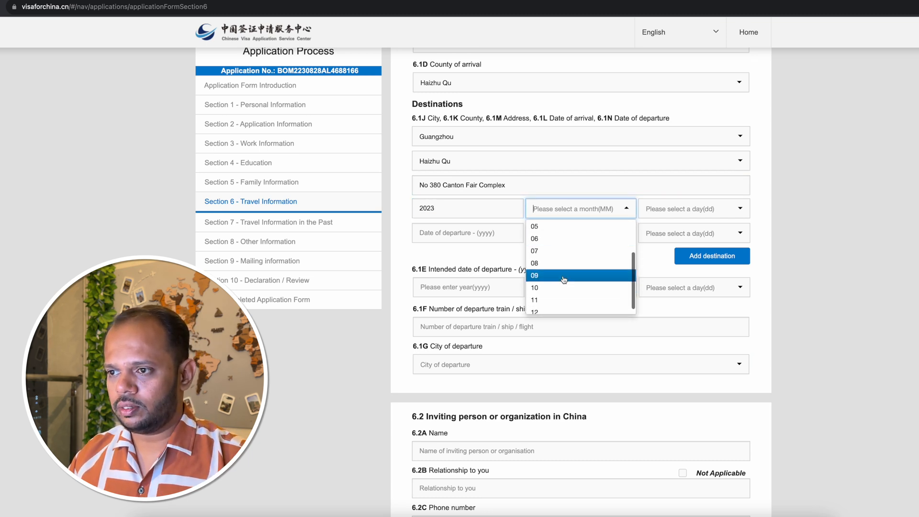
{"action": "left_click", "coordinate": [564, 287]}
{"action": "left_click", "coordinate": [695, 209]}
{"action": "scroll", "coordinate": [696, 280], "scroll_direction": "down", "scroll_amount": 1}
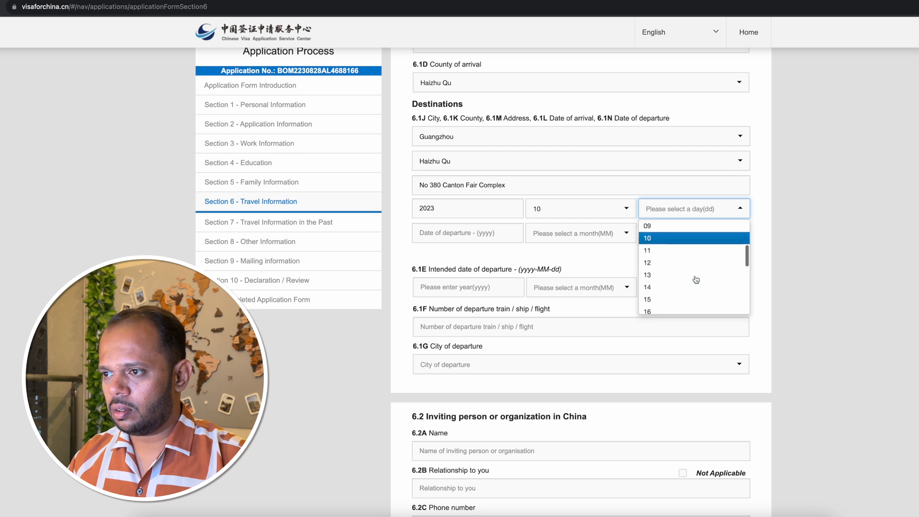
{"action": "scroll", "coordinate": [696, 280], "scroll_direction": "down", "scroll_amount": 1}
{"action": "left_click", "coordinate": [696, 281]}
Set the date of departure from the Guangzhou destination to year 2023, month 10, day 25.
{"action": "left_click", "coordinate": [474, 233]}
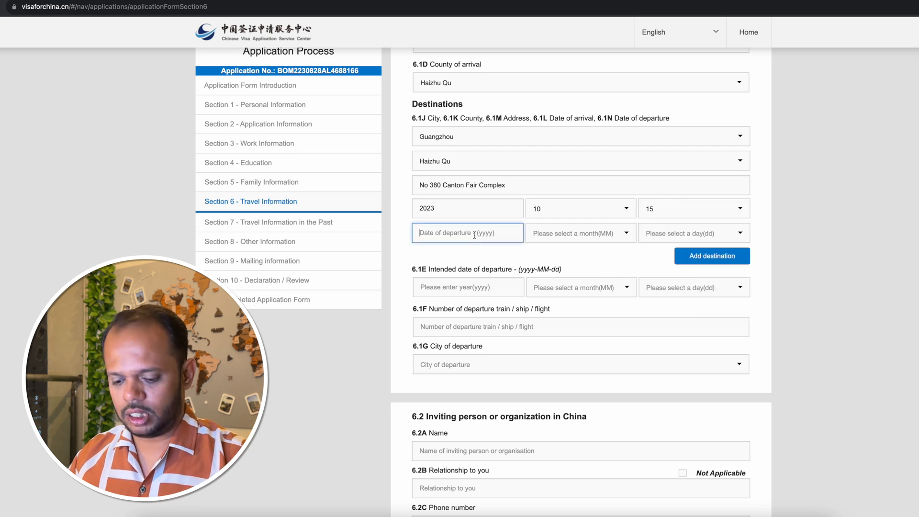
{"action": "type", "text": "2023"}
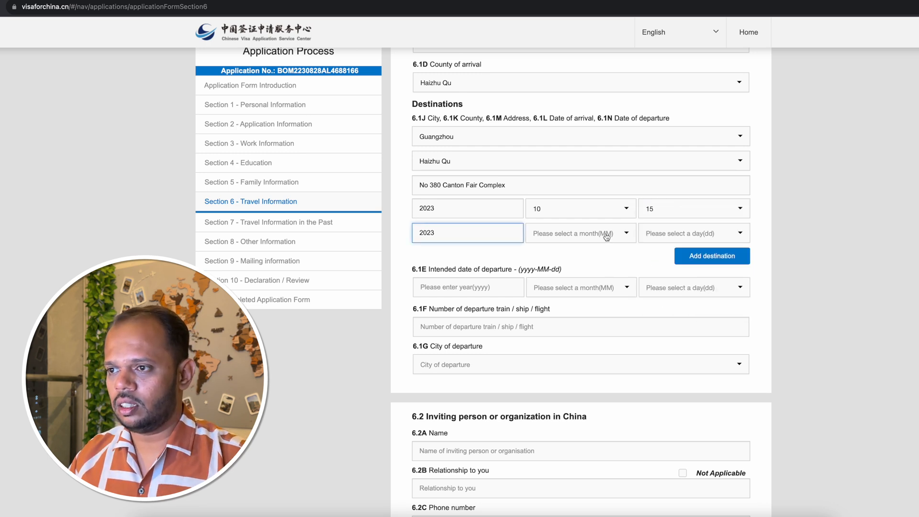
{"action": "left_click", "coordinate": [606, 234]}
{"action": "scroll", "coordinate": [576, 302], "scroll_direction": "down", "scroll_amount": 2}
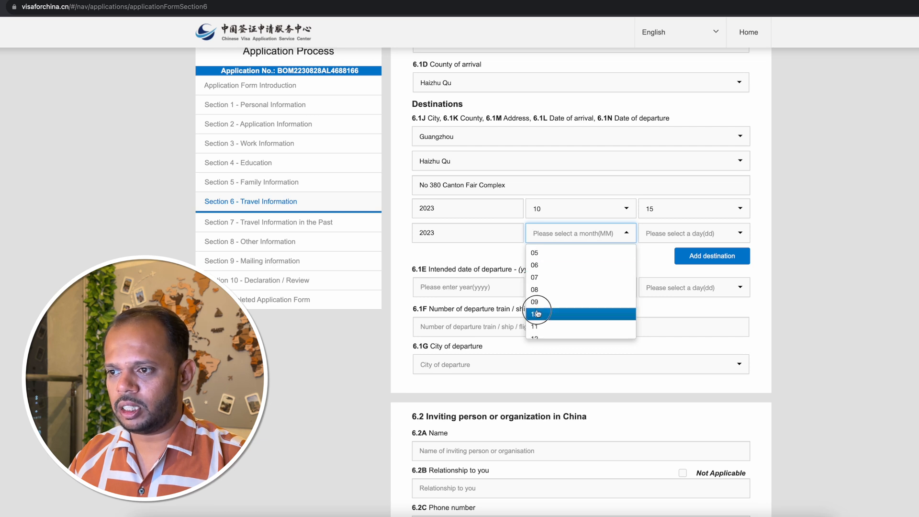
{"action": "left_click", "coordinate": [535, 314]}
{"action": "left_click", "coordinate": [660, 234]}
{"action": "scroll", "coordinate": [679, 286], "scroll_direction": "down", "scroll_amount": 2}
{"action": "scroll", "coordinate": [678, 292], "scroll_direction": "down", "scroll_amount": 4}
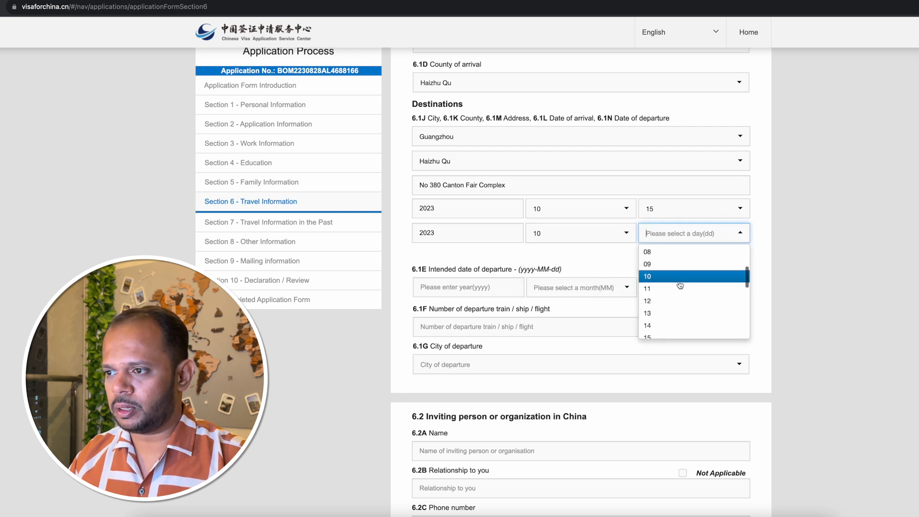
{"action": "left_click", "coordinate": [671, 333]}
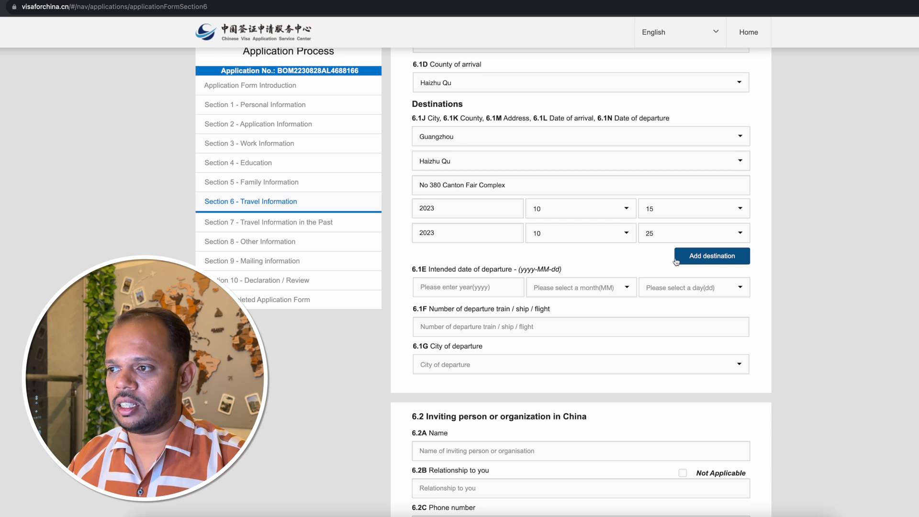
Set the intended date of departure in 6.1E to year 2023, month 10, day 25.
{"action": "scroll", "coordinate": [610, 261], "scroll_direction": "down", "scroll_amount": 2}
{"action": "left_click", "coordinate": [459, 242]}
{"action": "type", "text": "2023"}
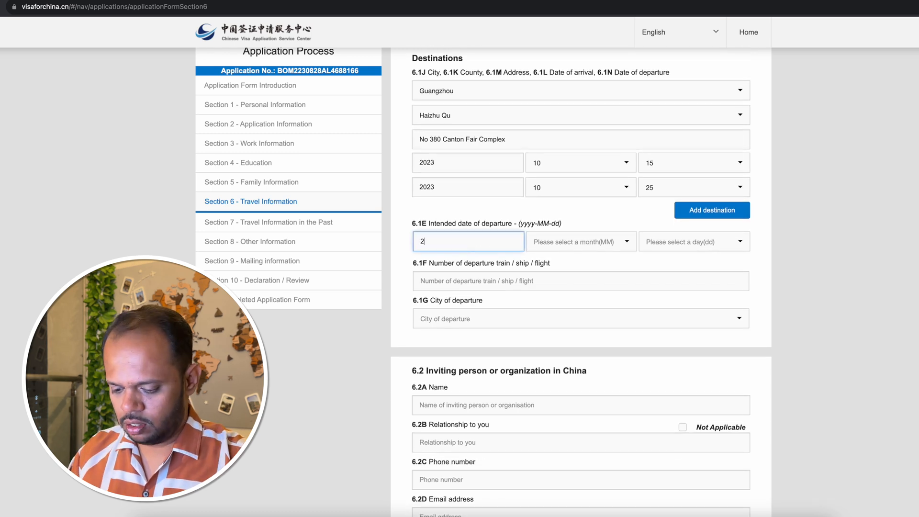
{"action": "left_click", "coordinate": [575, 242]}
{"action": "scroll", "coordinate": [586, 327], "scroll_direction": "down", "scroll_amount": 2}
{"action": "left_click", "coordinate": [586, 317]}
{"action": "left_click", "coordinate": [681, 245]}
{"action": "scroll", "coordinate": [677, 290], "scroll_direction": "down", "scroll_amount": 5}
{"action": "left_click", "coordinate": [675, 311]}
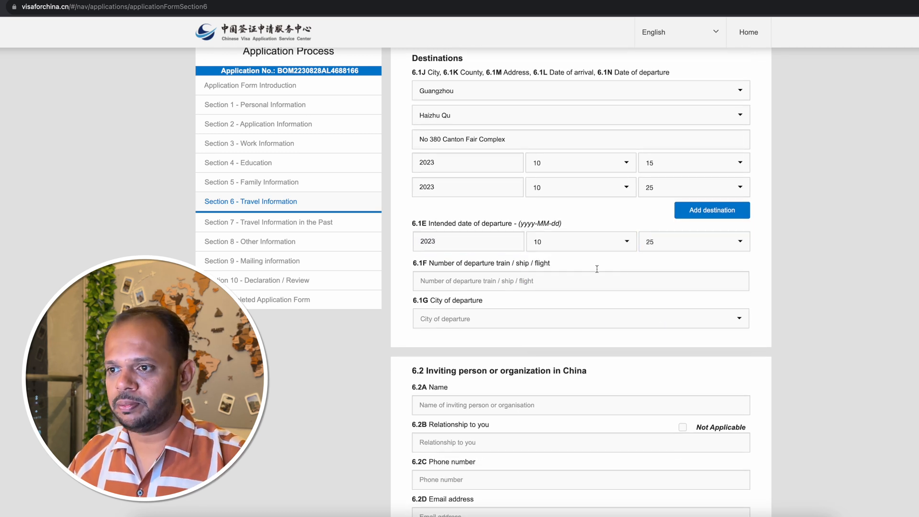
Enter TG689 as the departure flight number and choose Guangzhou as the city and Haizhu Qu as the county of departure.
{"action": "left_click", "coordinate": [465, 282]}
{"action": "type", "text": "TG689"}
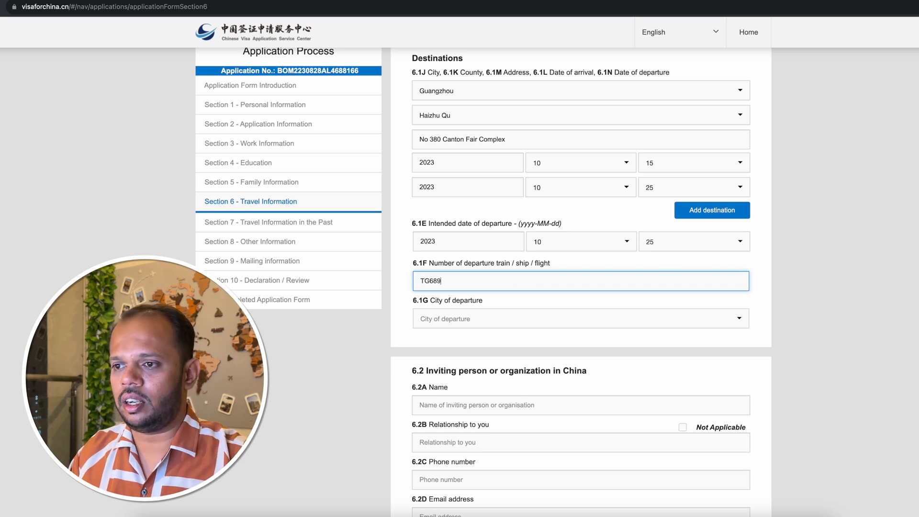
{"action": "scroll", "coordinate": [529, 296], "scroll_direction": "down", "scroll_amount": 2}
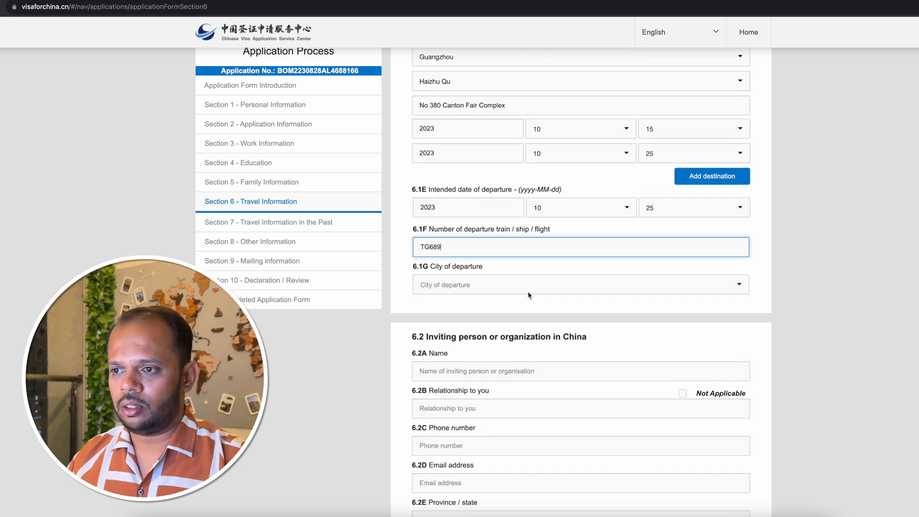
{"action": "left_click", "coordinate": [489, 280]}
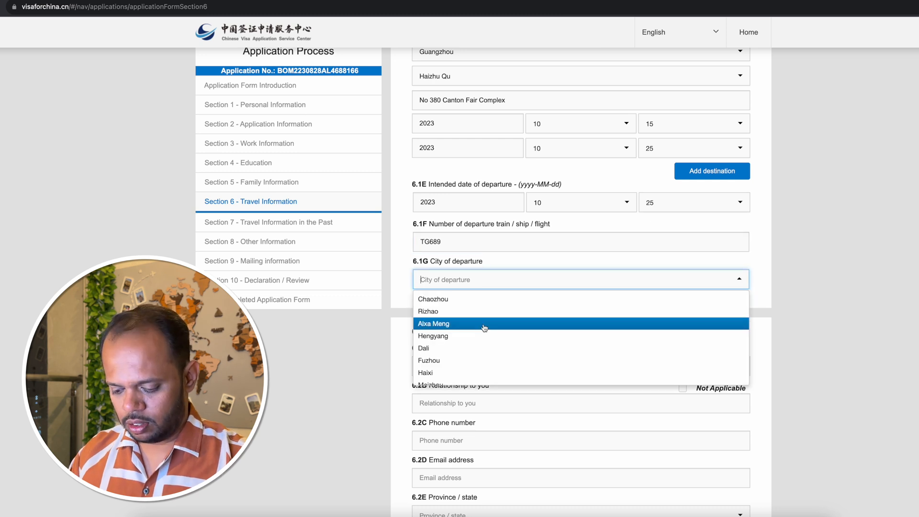
{"action": "type", "text": "guang"}
{"action": "left_click", "coordinate": [448, 311]}
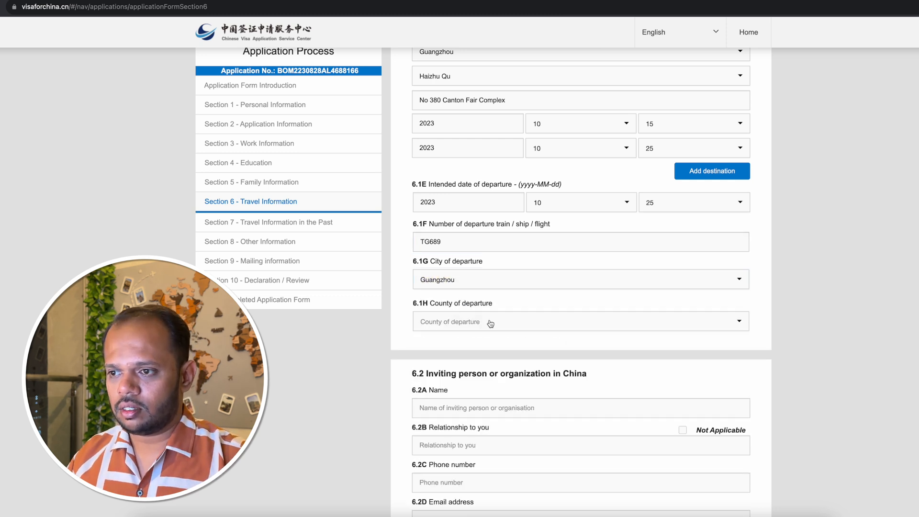
{"action": "left_click", "coordinate": [490, 324]}
{"action": "left_click", "coordinate": [464, 410]}
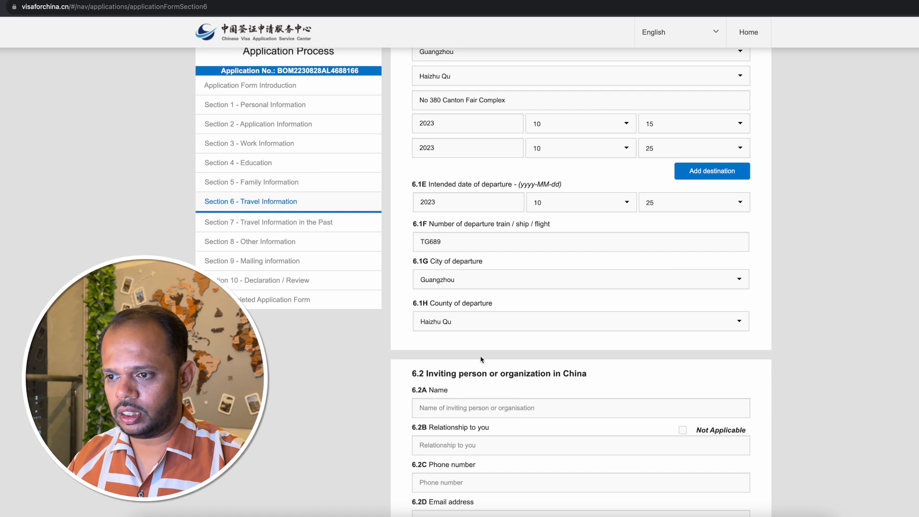
Enter china import and export fair (canton fair) as the inviting organization in 6.2A and mark the relationship in 6.2B as Not Applicable.
{"action": "scroll", "coordinate": [481, 359], "scroll_direction": "down", "scroll_amount": 5}
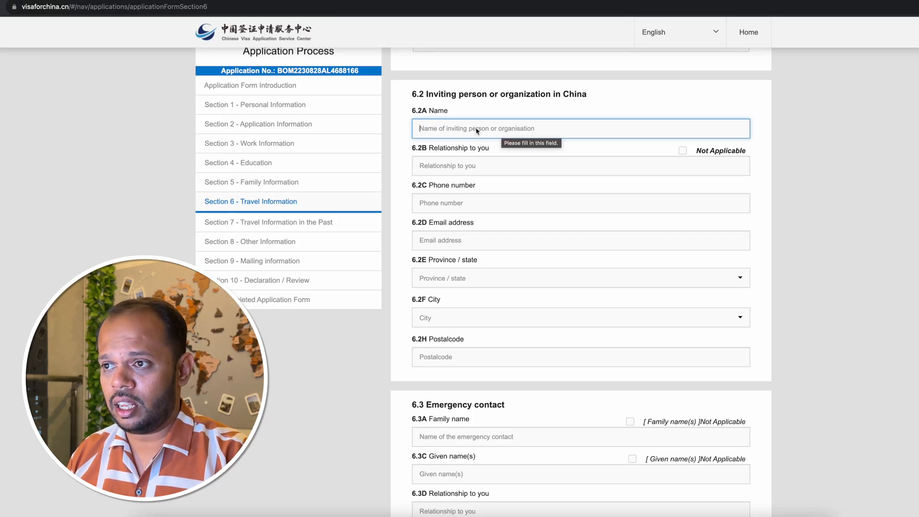
{"action": "type", "text": "china import and export fair (canton fair)"}
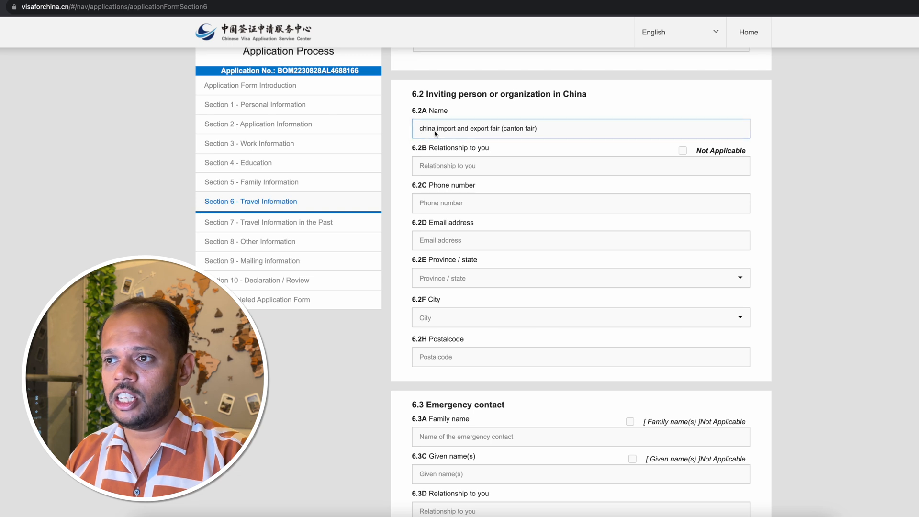
{"action": "left_click", "coordinate": [565, 130]}
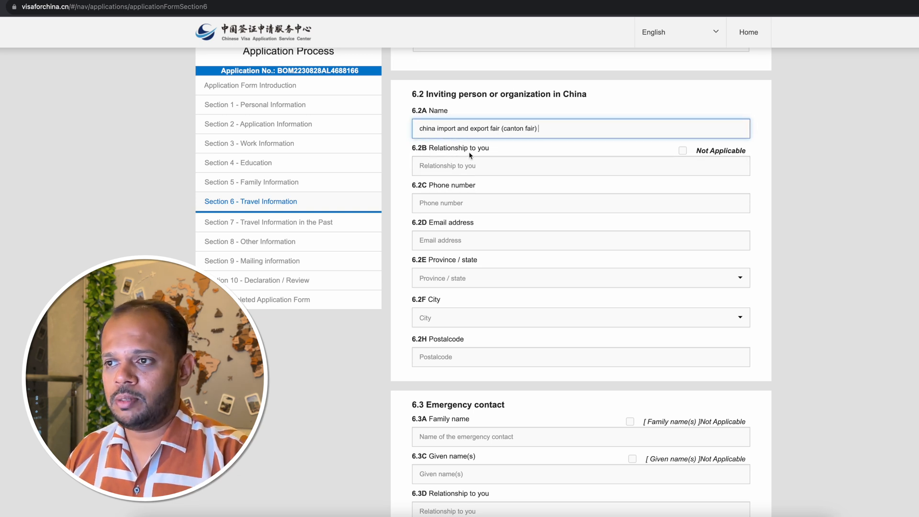
{"action": "left_click", "coordinate": [683, 151]}
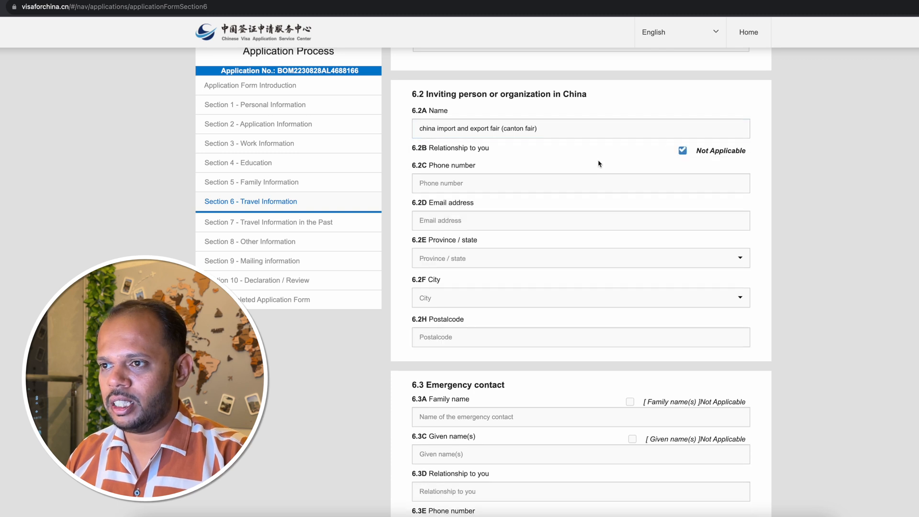
Fill in the inviting organization's phone number in 6.2C and its email address in 6.2D.
{"action": "left_click", "coordinate": [451, 185]}
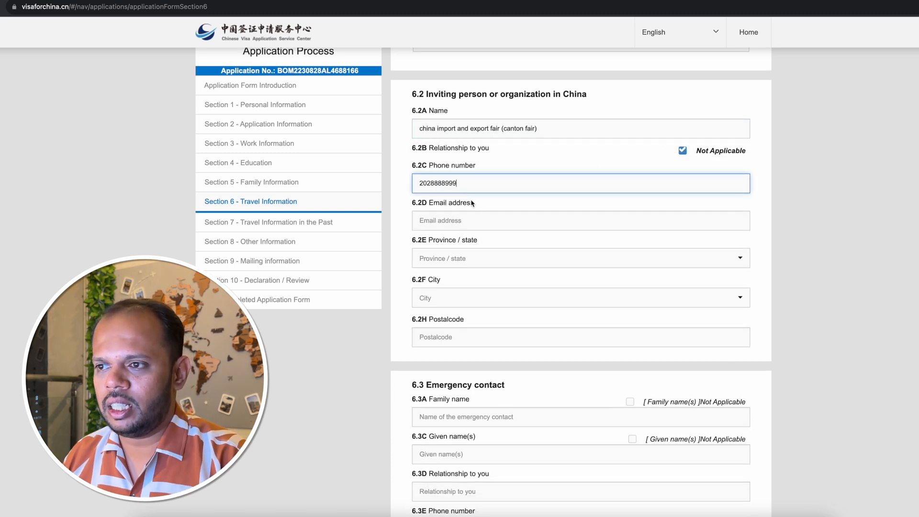
{"action": "left_click", "coordinate": [461, 227]}
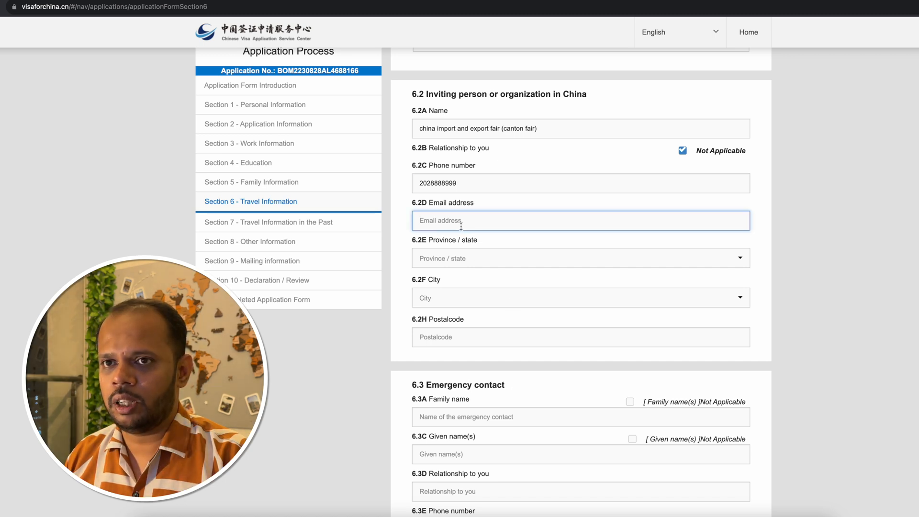
{"action": "key", "text": "ctrl+v"}
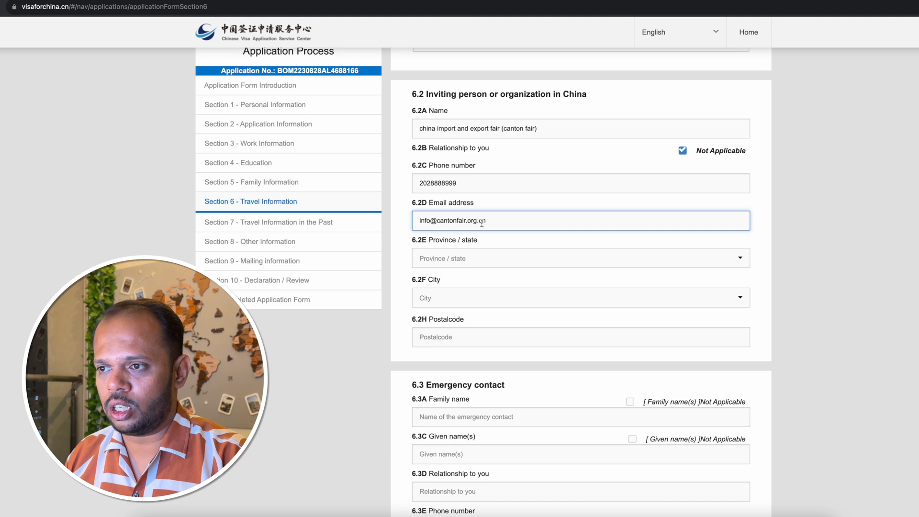
Complete the inviting organization's location with province GuangDong, city Guangzhou, county Haizhu Qu and its postal code.
{"action": "left_click", "coordinate": [494, 260]}
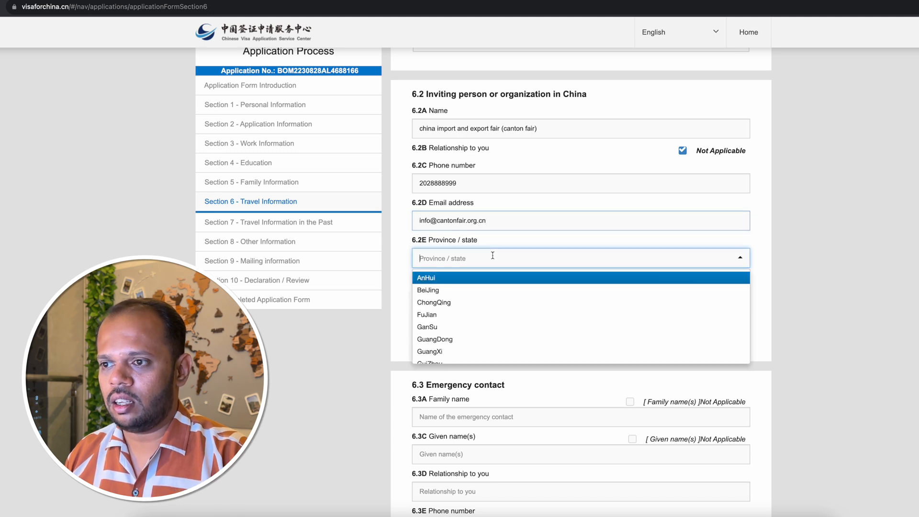
{"action": "type", "text": "guang"}
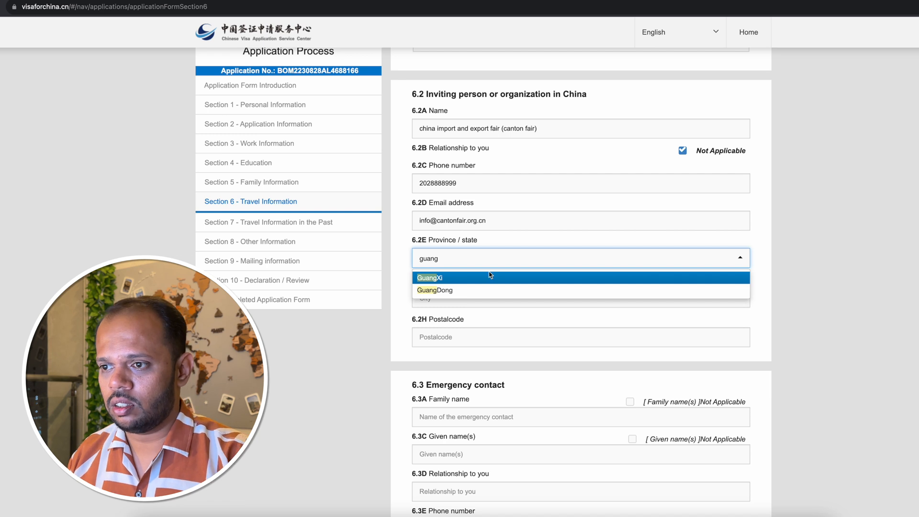
{"action": "left_click", "coordinate": [469, 290]}
{"action": "left_click", "coordinate": [450, 298]}
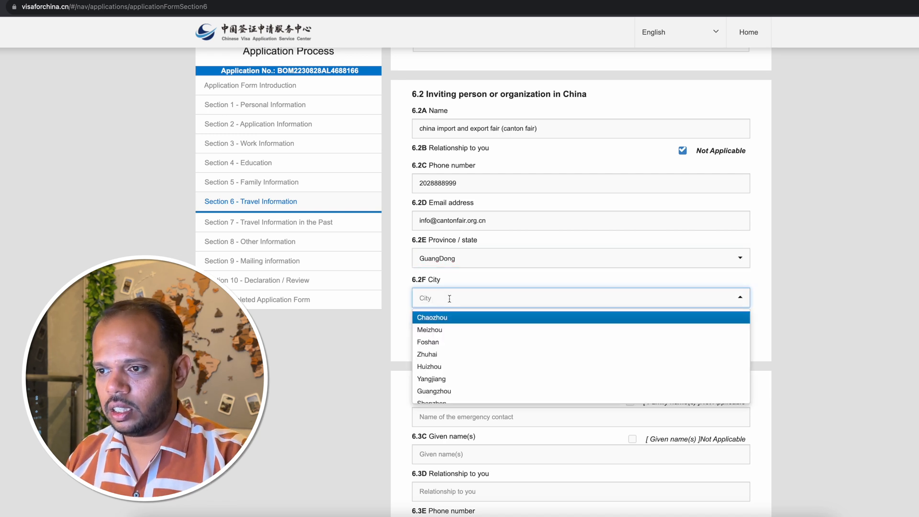
{"action": "type", "text": "guang"}
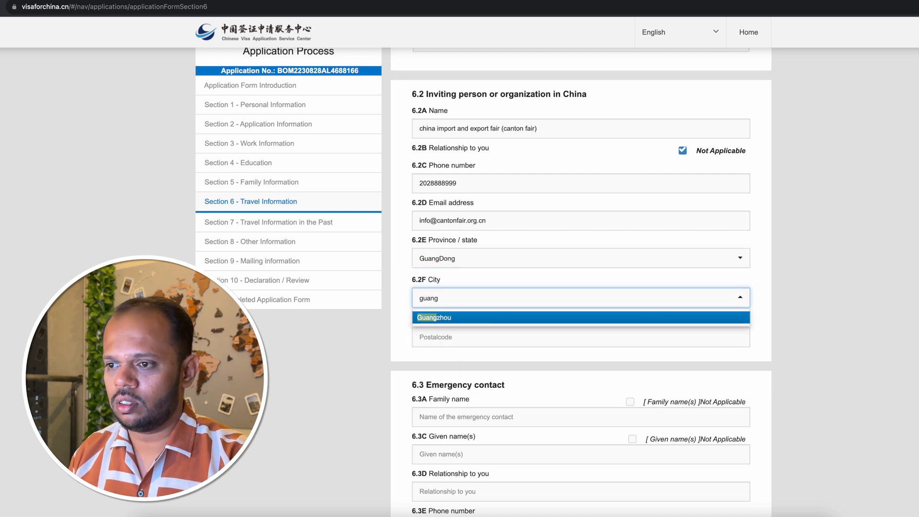
{"action": "left_click", "coordinate": [446, 319]}
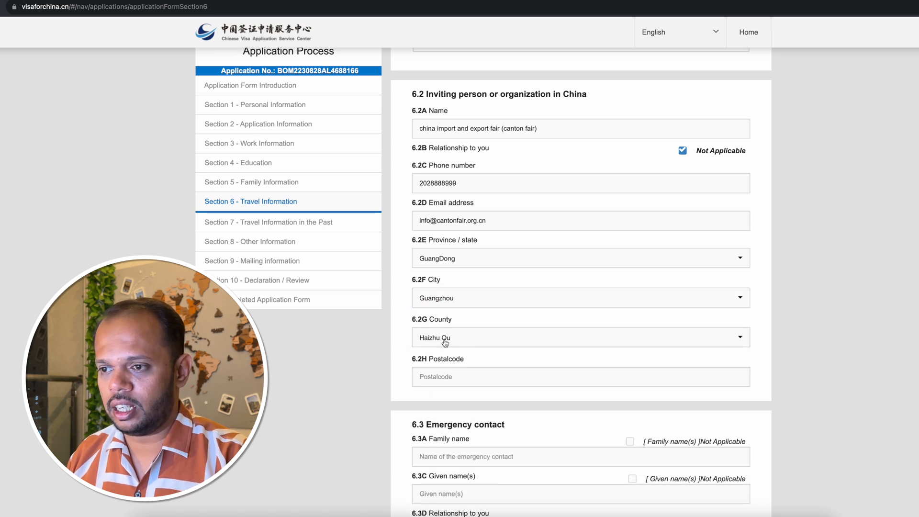
{"action": "left_click", "coordinate": [431, 375]}
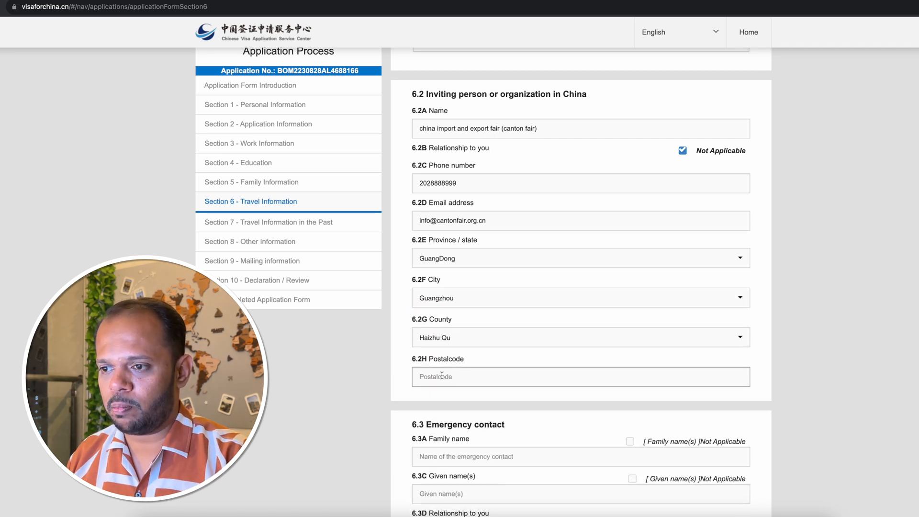
{"action": "left_click", "coordinate": [442, 376]}
{"action": "type", "text": "510335"}
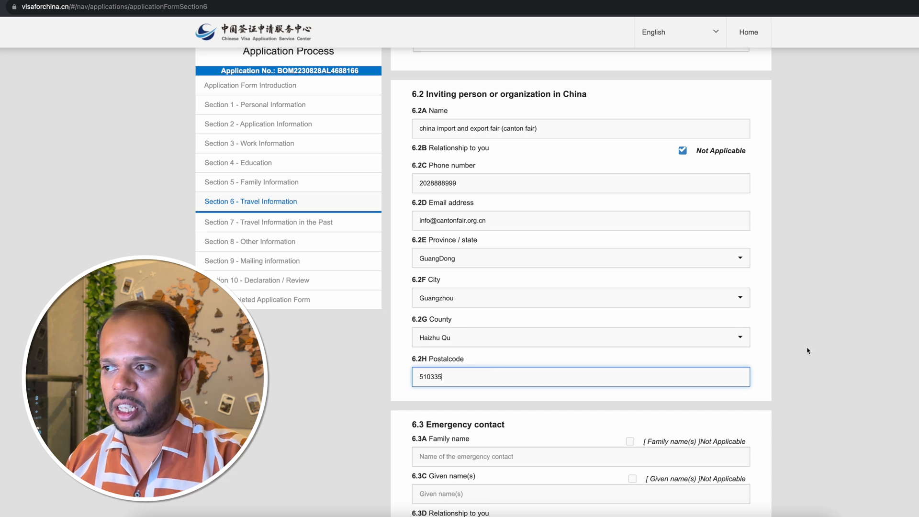
Enter the emergency contact's family name and given name in 6.3 and set the relationship to Brother.
{"action": "scroll", "coordinate": [797, 364], "scroll_direction": "down", "scroll_amount": 3}
{"action": "scroll", "coordinate": [796, 364], "scroll_direction": "down", "scroll_amount": 1}
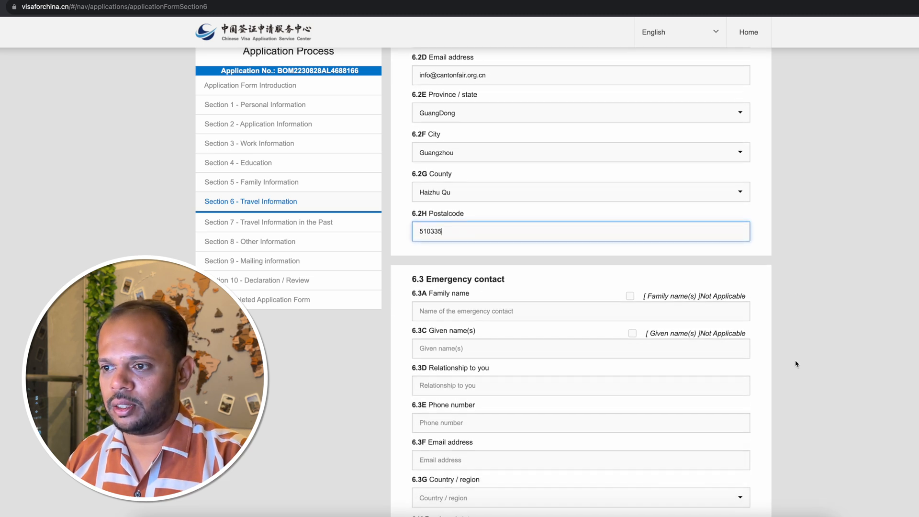
{"action": "scroll", "coordinate": [797, 364], "scroll_direction": "down", "scroll_amount": 4}
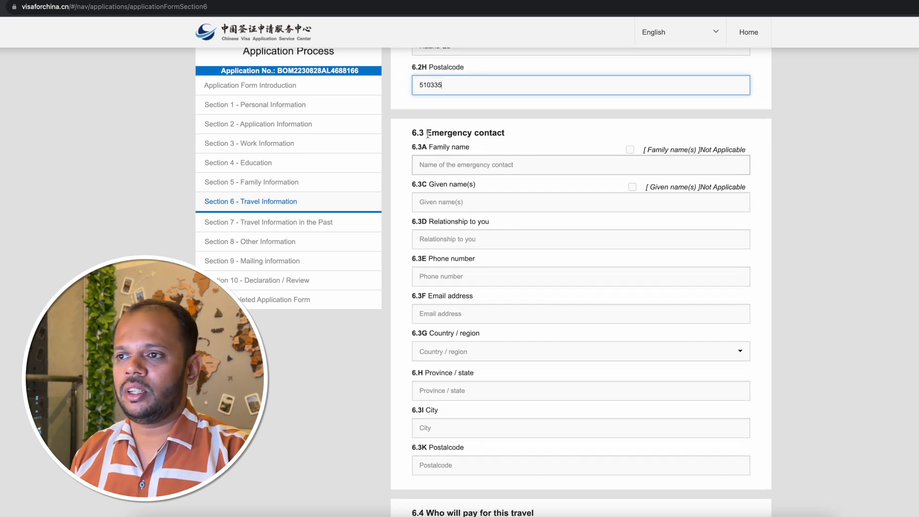
{"action": "left_click", "coordinate": [467, 202]}
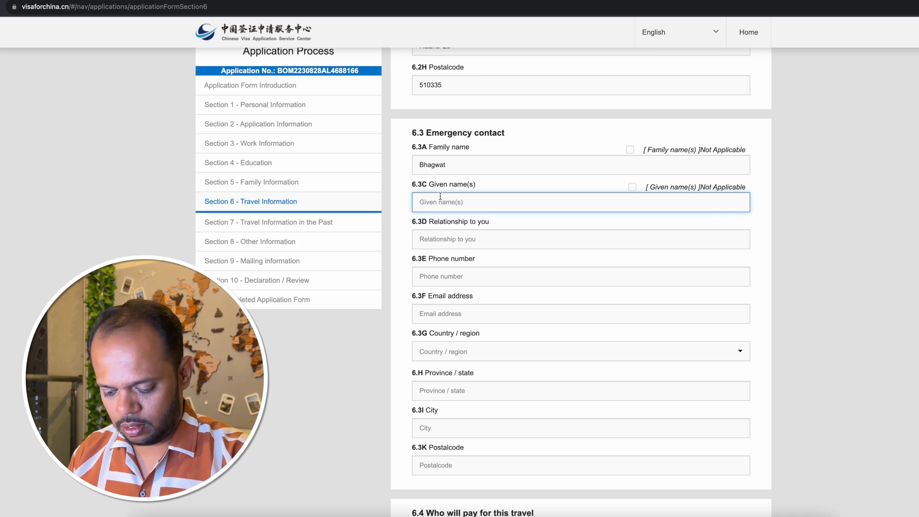
{"action": "type", "text": "Atharva"}
{"action": "left_click", "coordinate": [470, 241]}
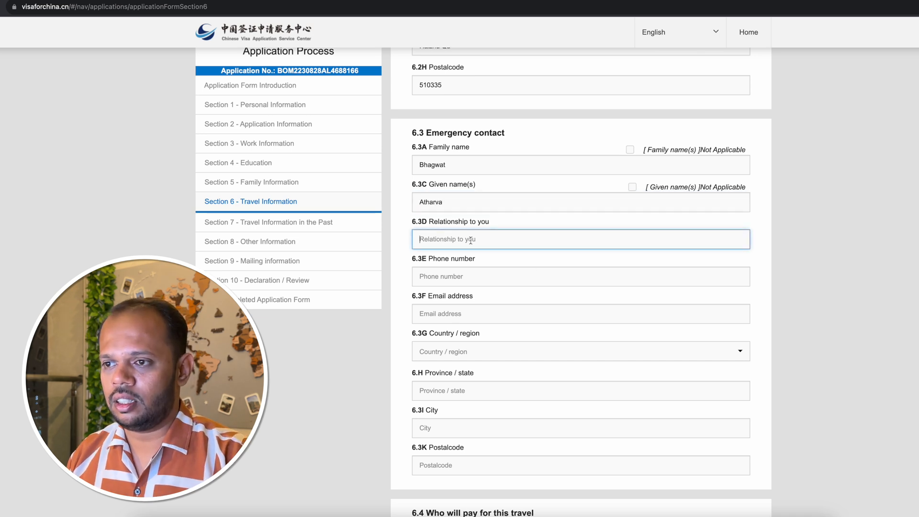
{"action": "type", "text": "Brother"}
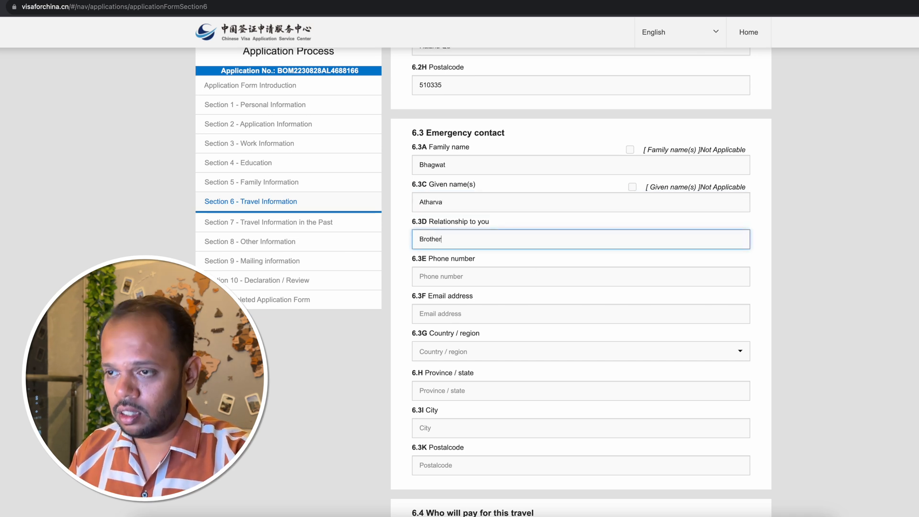
Fill in the emergency contact's phone number in 6.3E and email address in 6.3F.
{"action": "left_click", "coordinate": [472, 280]}
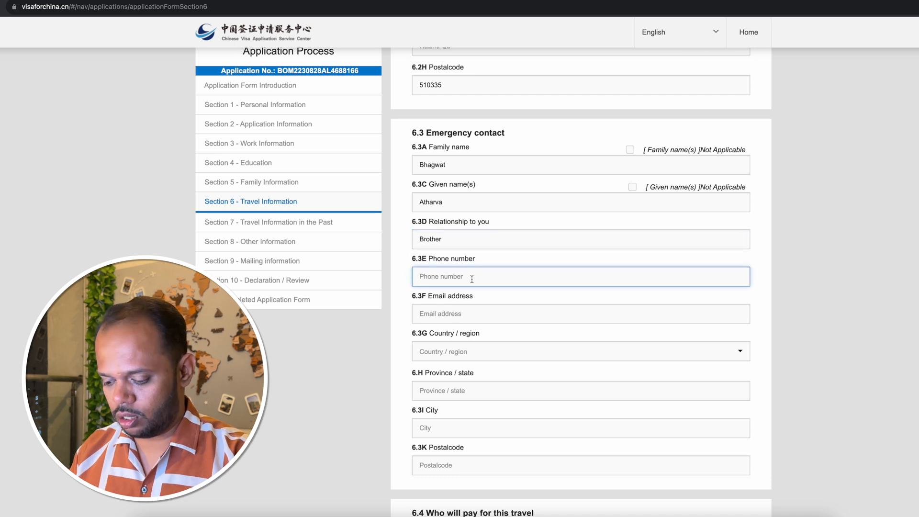
{"action": "type", "text": "98"}
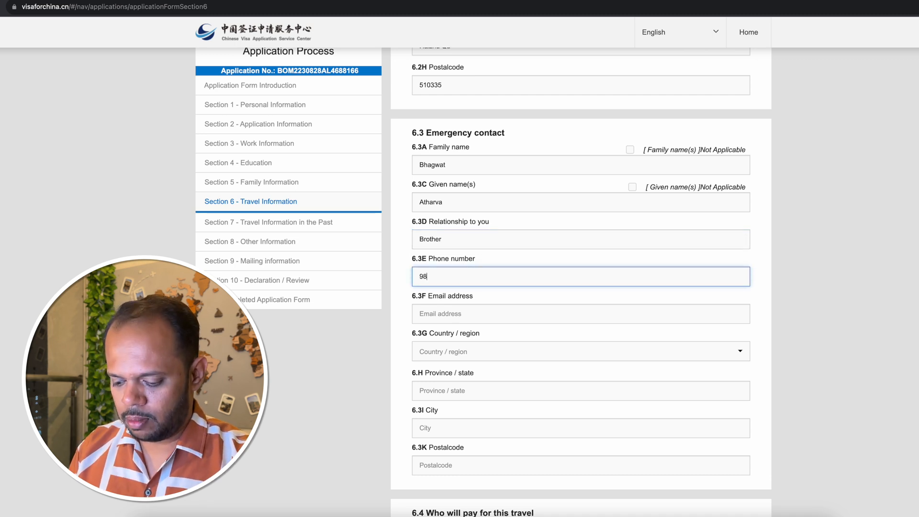
{"action": "type", "text": "76543"}
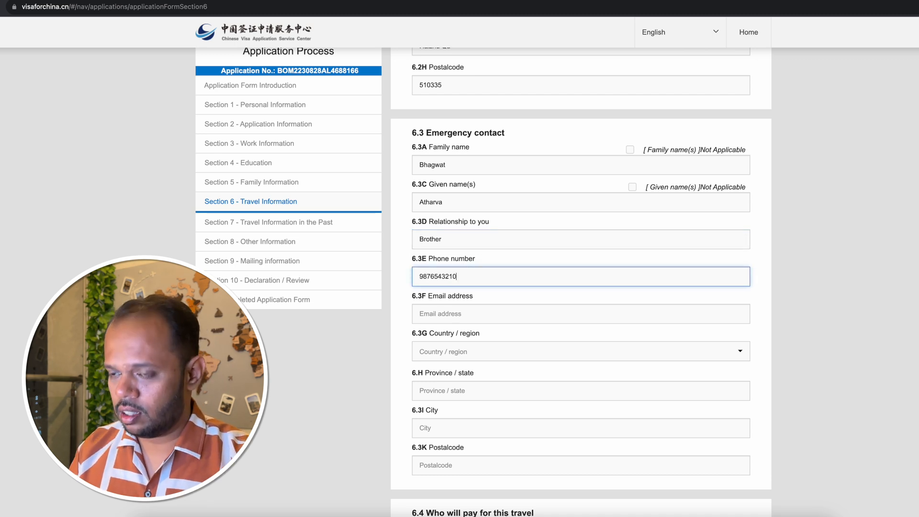
{"action": "type", "text": "210"}
{"action": "scroll", "coordinate": [449, 297], "scroll_direction": "down", "scroll_amount": 1}
{"action": "left_click", "coordinate": [448, 298]}
{"action": "type", "text": "emai"}
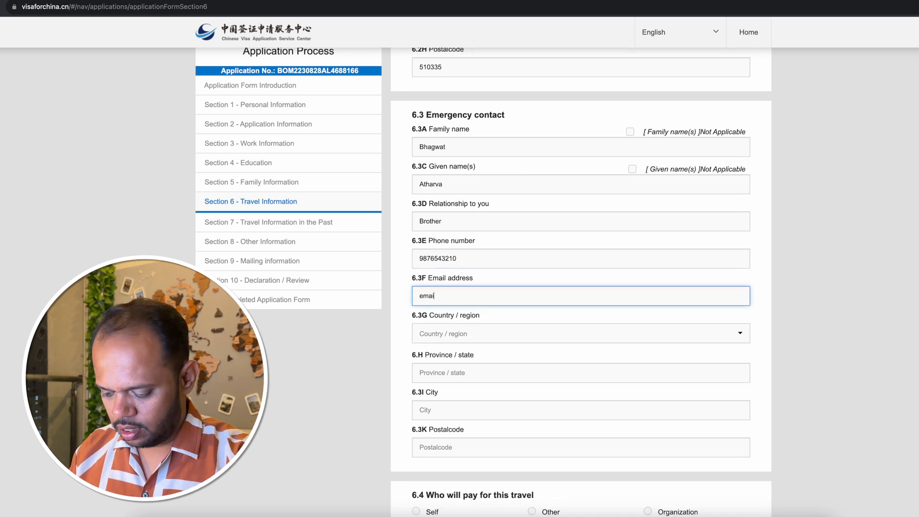
{"action": "type", "text": "l@"}
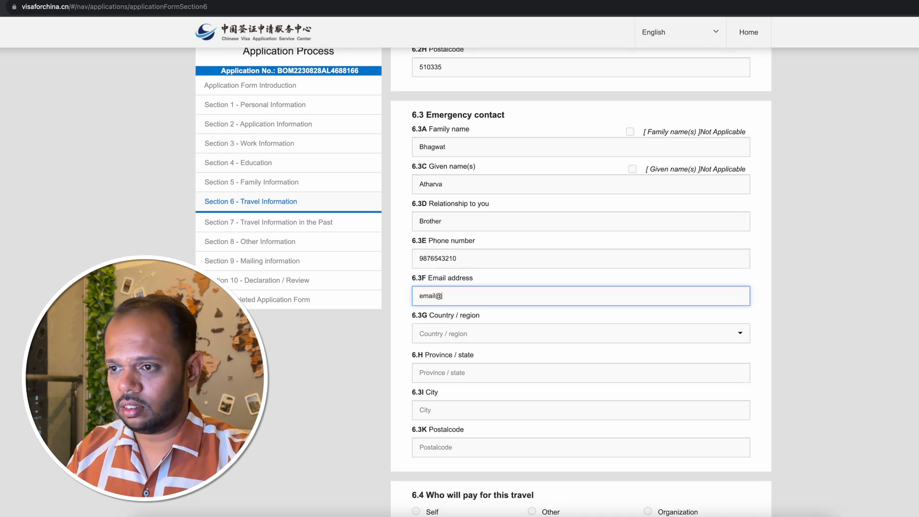
{"action": "type", "text": "gmail.com"}
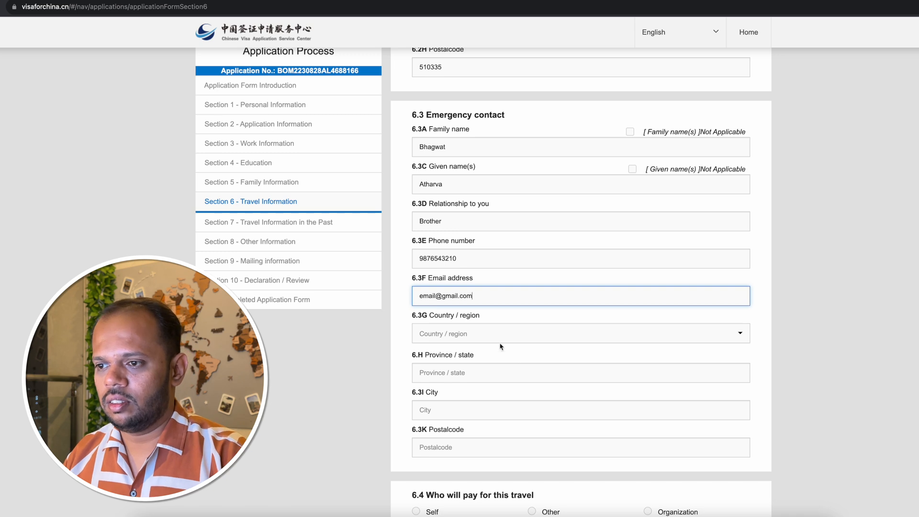
Complete the emergency contact's location with country India, state Maharashtra, city Pune and the postal code.
{"action": "left_click", "coordinate": [498, 335]}
{"action": "type", "text": "indi"}
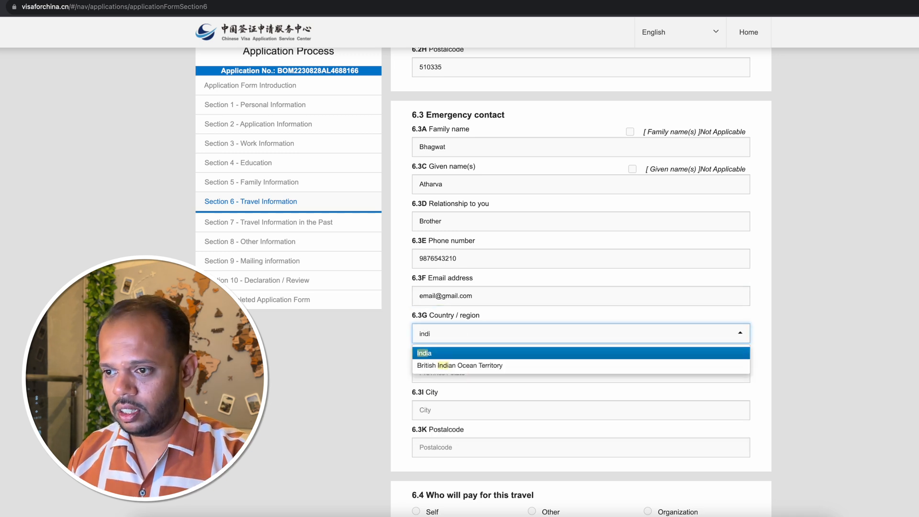
{"action": "left_click", "coordinate": [437, 357]}
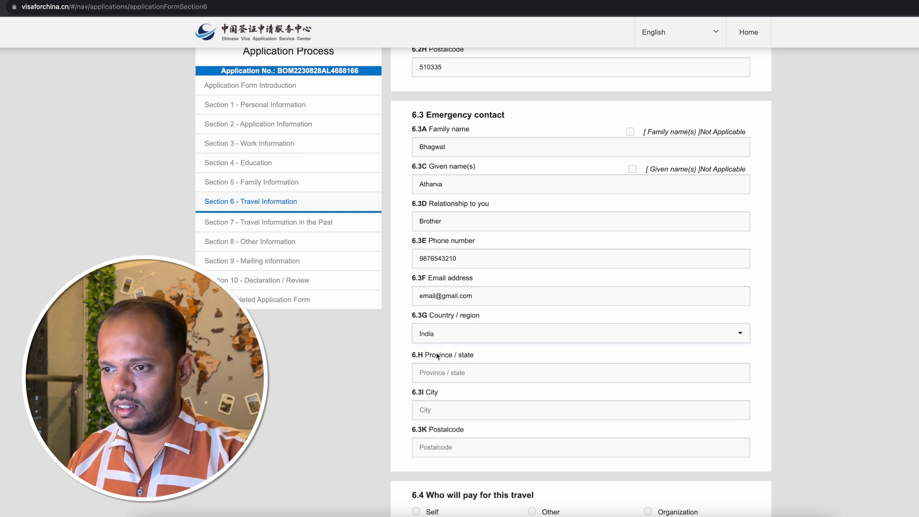
{"action": "left_click", "coordinate": [458, 374]}
{"action": "type", "text": "Mahara"}
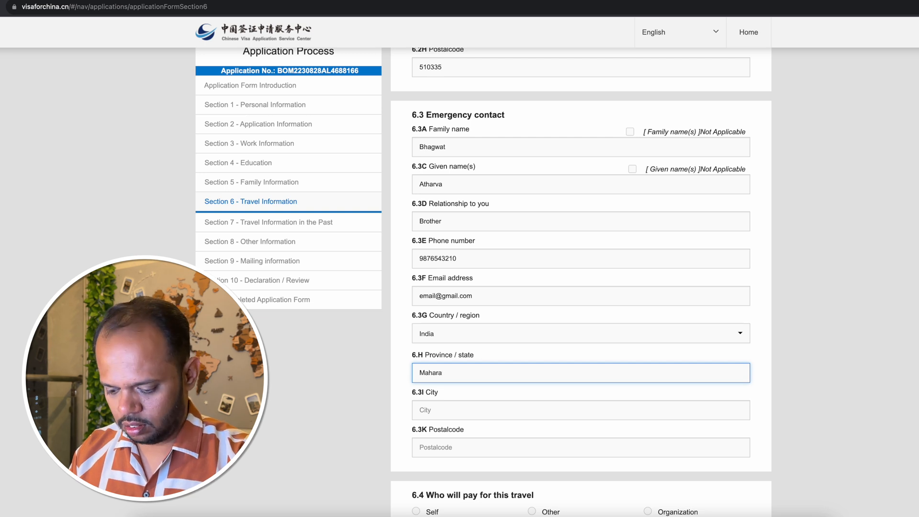
{"action": "type", "text": "shtra"}
{"action": "left_click", "coordinate": [493, 413]}
{"action": "type", "text": "Pune"}
{"action": "type", "text": "23456"}
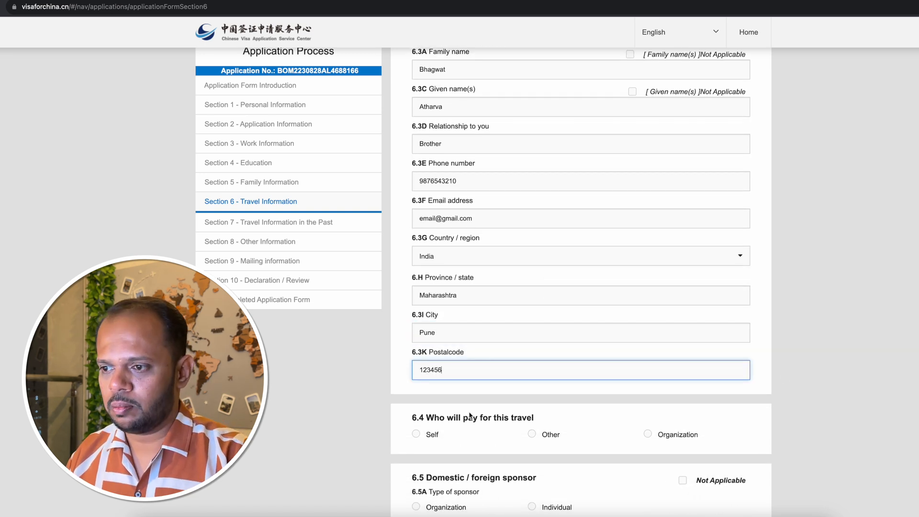
{"action": "left_click", "coordinate": [472, 417]}
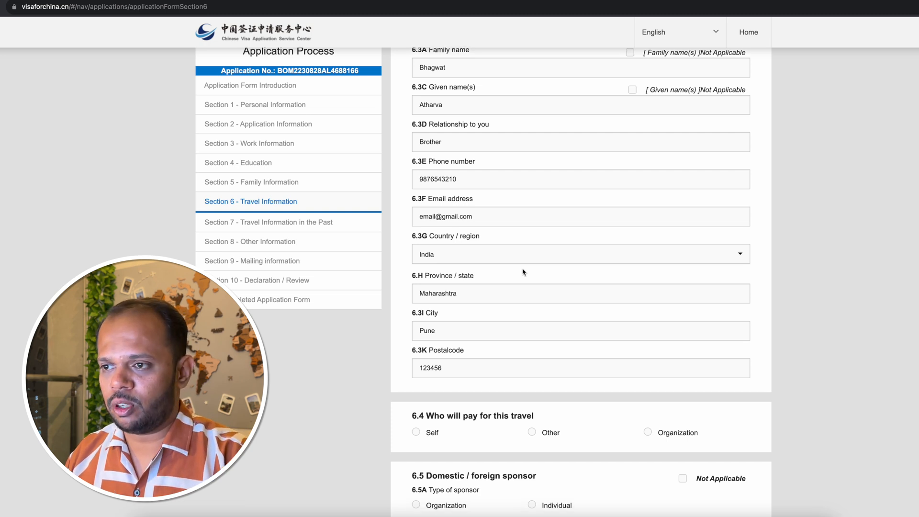
Set Self as the payer for this travel in 6.4.
{"action": "scroll", "coordinate": [521, 269], "scroll_direction": "down", "scroll_amount": 3}
{"action": "scroll", "coordinate": [441, 287], "scroll_direction": "down", "scroll_amount": 1}
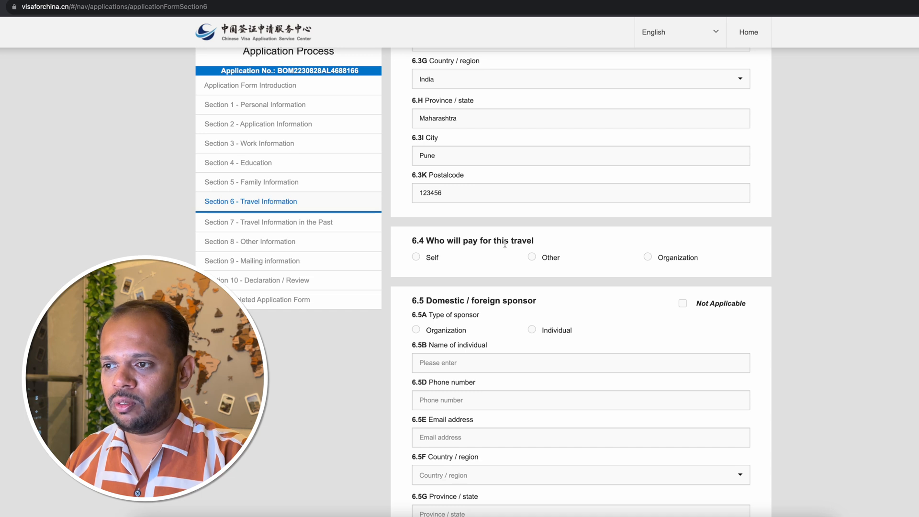
{"action": "scroll", "coordinate": [421, 259], "scroll_direction": "down", "scroll_amount": 1}
{"action": "left_click", "coordinate": [423, 249]}
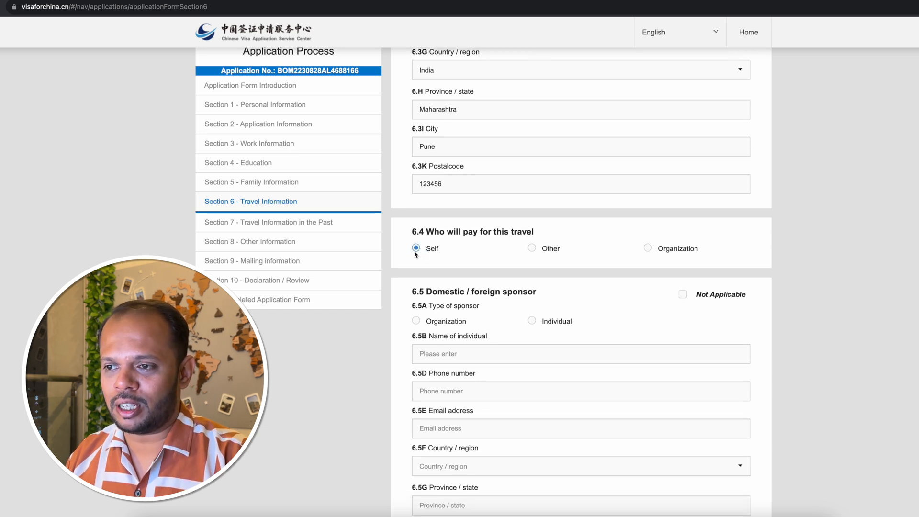
{"action": "scroll", "coordinate": [419, 254], "scroll_direction": "down", "scroll_amount": 3}
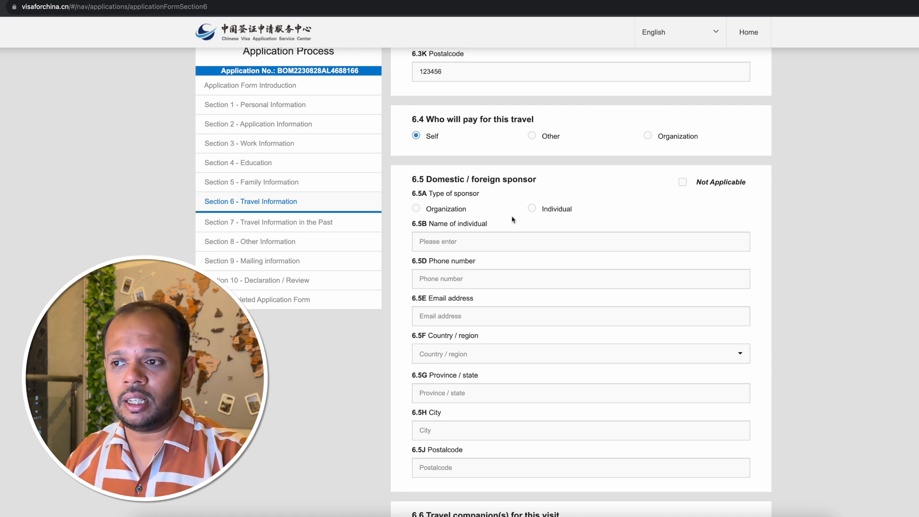
{"action": "scroll", "coordinate": [513, 220], "scroll_direction": "down", "scroll_amount": 1}
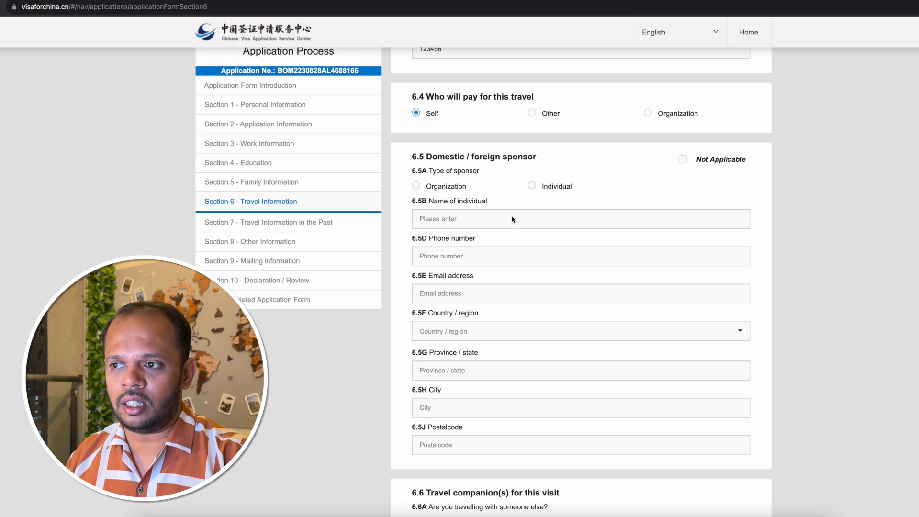
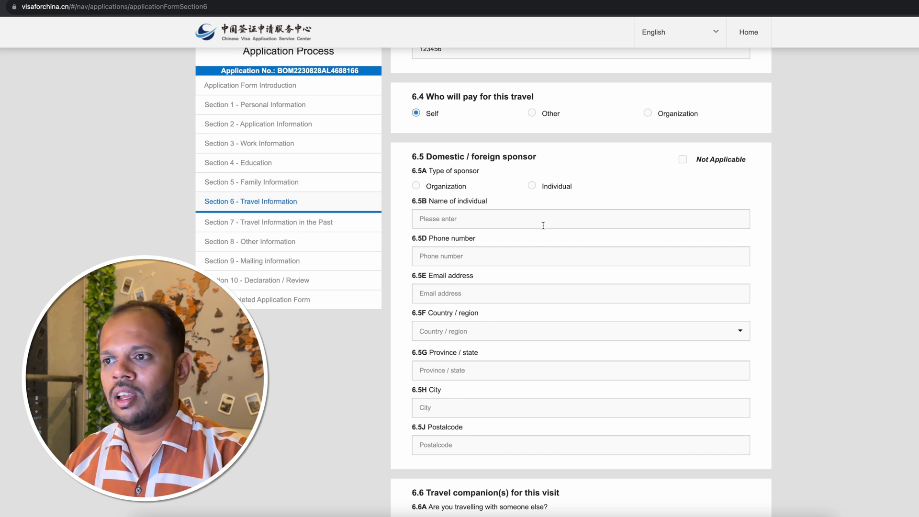
Mark the domestic / foreign sponsor in 6.5 as Not Applicable and answer No to travelling with someone else in 6.6A.
{"action": "left_click", "coordinate": [685, 161]}
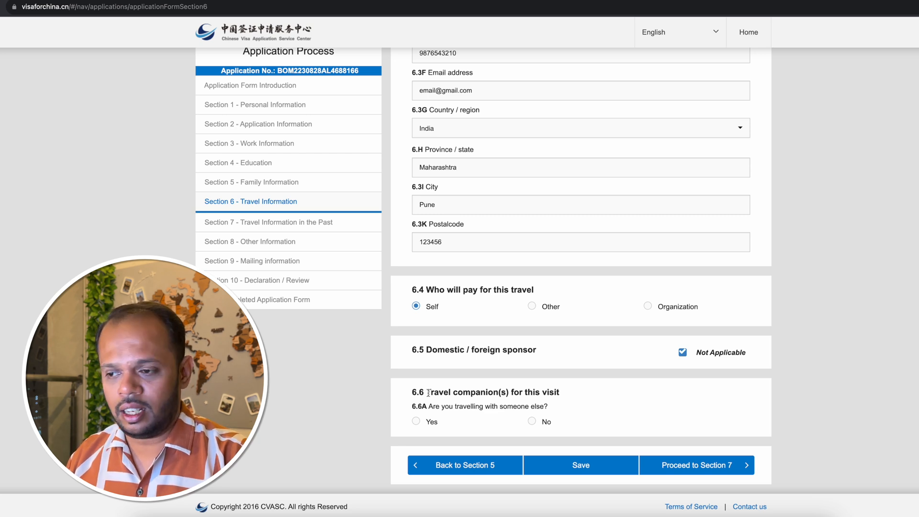
{"action": "left_click", "coordinate": [532, 423]}
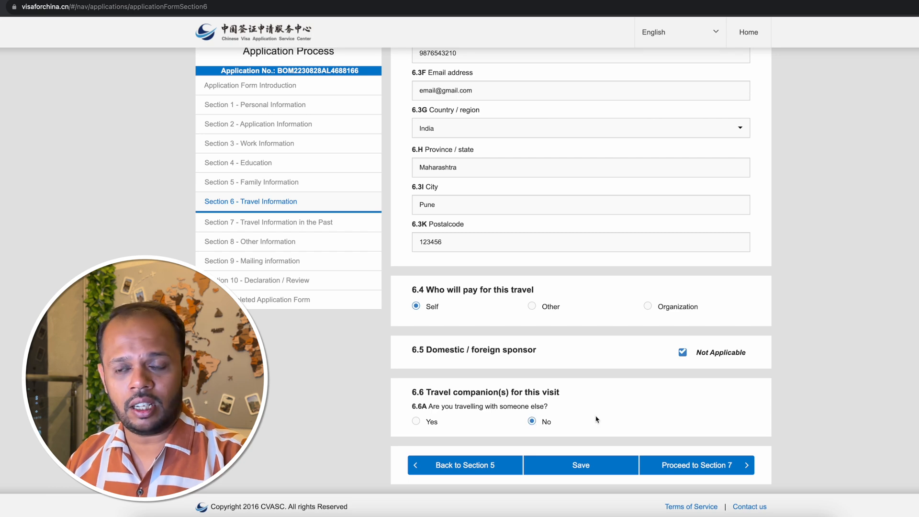
Save Section 6, dismiss the save confirmation and proceed to Section 7.
{"action": "left_click", "coordinate": [584, 472]}
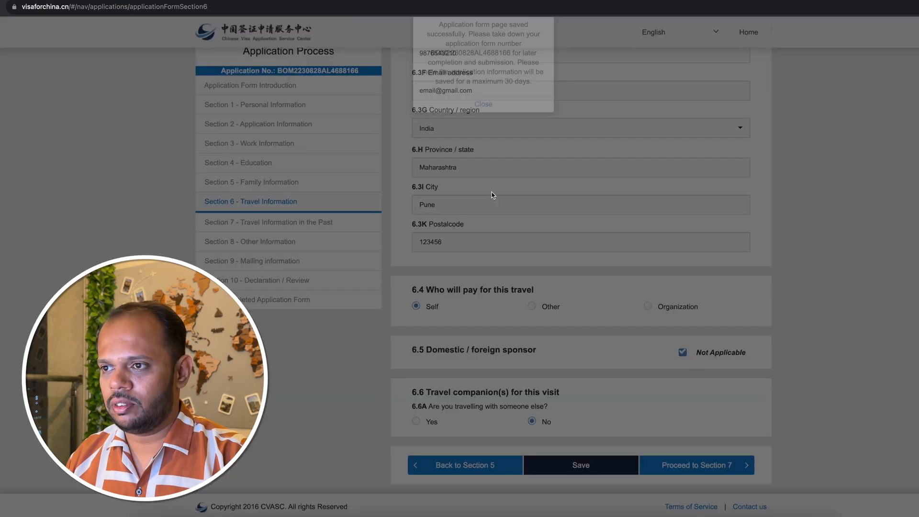
{"action": "left_click", "coordinate": [485, 125]}
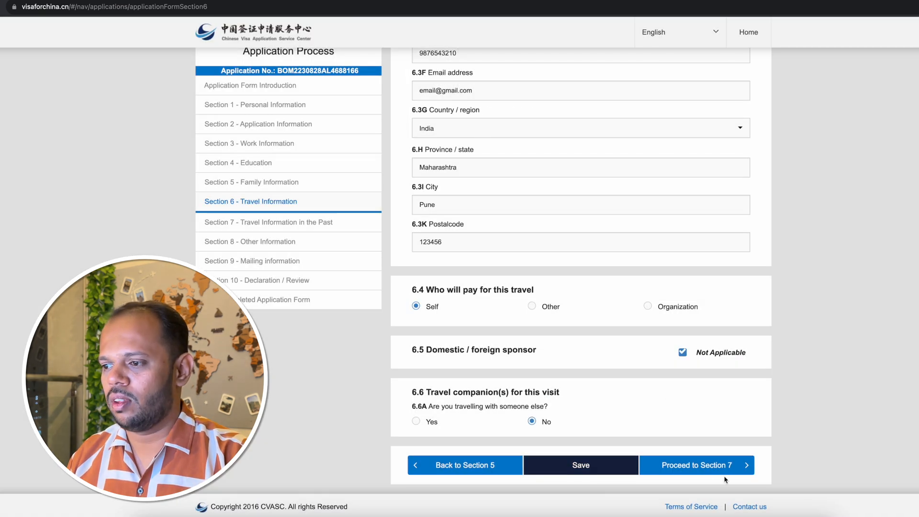
{"action": "left_click", "coordinate": [712, 464]}
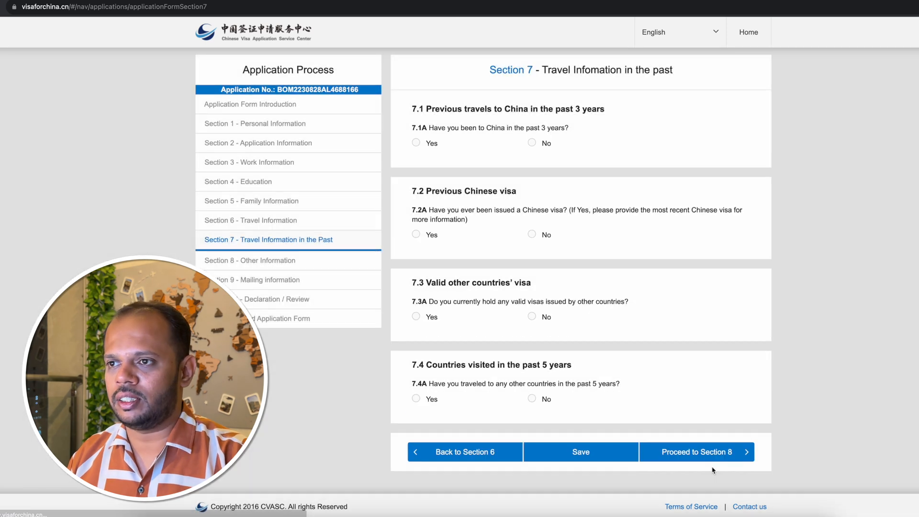
{"action": "left_click_drag", "start_coordinate": [490, 70], "coordinate": [672, 70]}
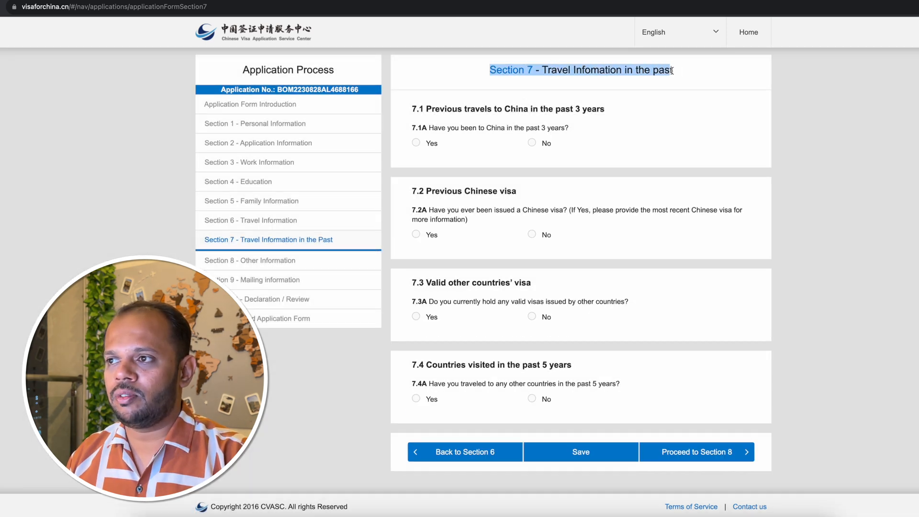
{"action": "left_click", "coordinate": [672, 71]}
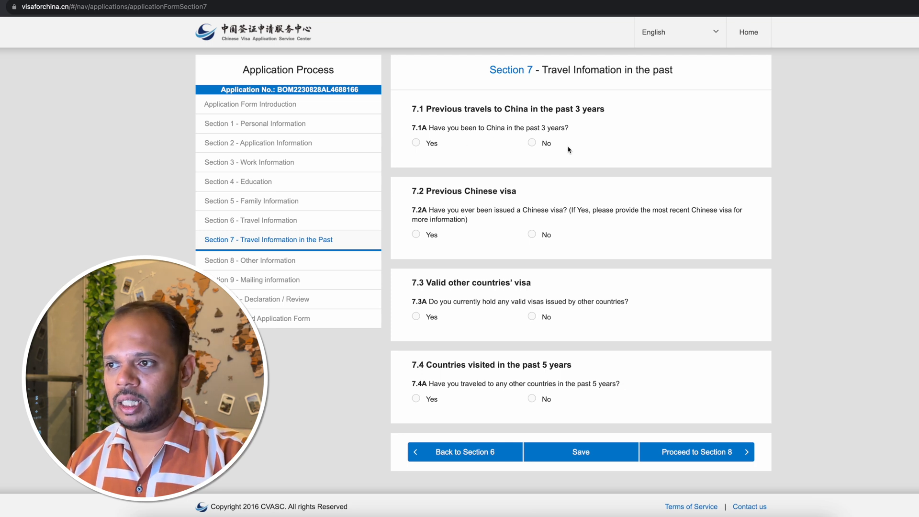
Answer Yes to having been to China in 7.1A and set the visited city to Guangzhou and county to Haizhu Qu.
{"action": "left_click", "coordinate": [416, 143]}
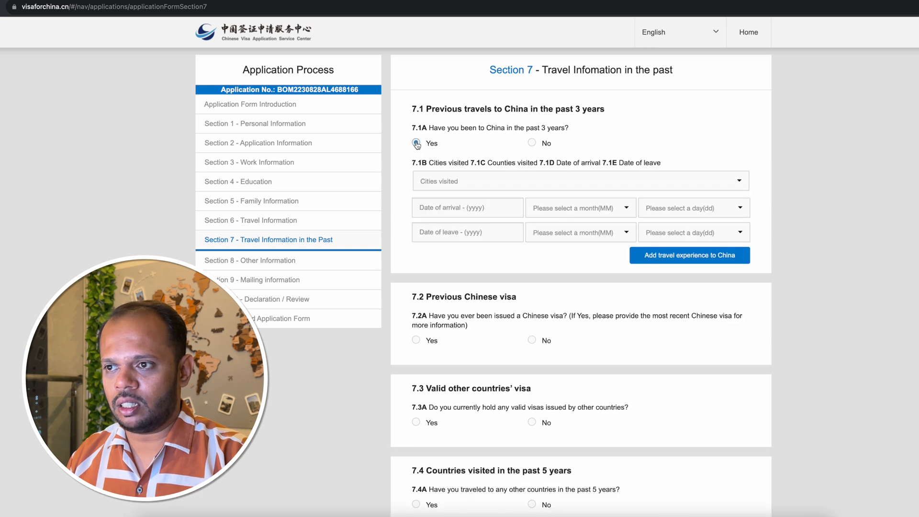
{"action": "left_click", "coordinate": [483, 185]}
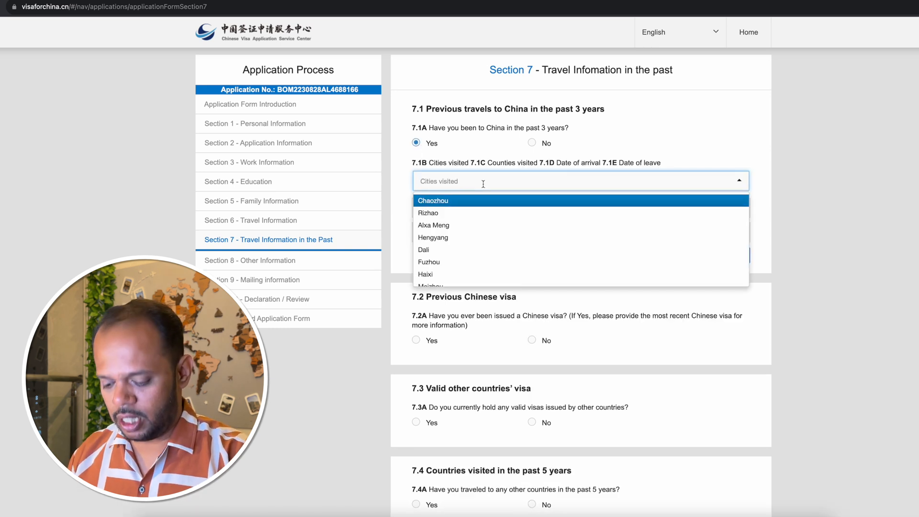
{"action": "type", "text": "gu"}
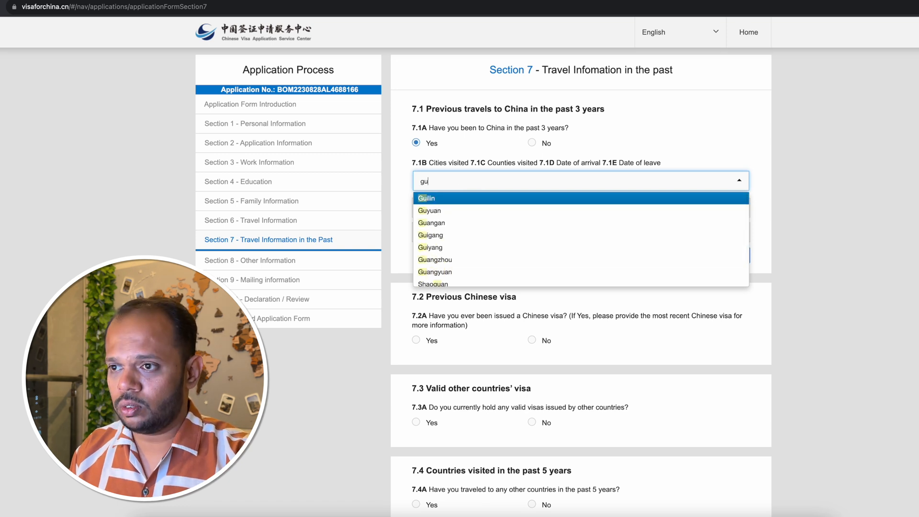
{"action": "type", "text": "ang"}
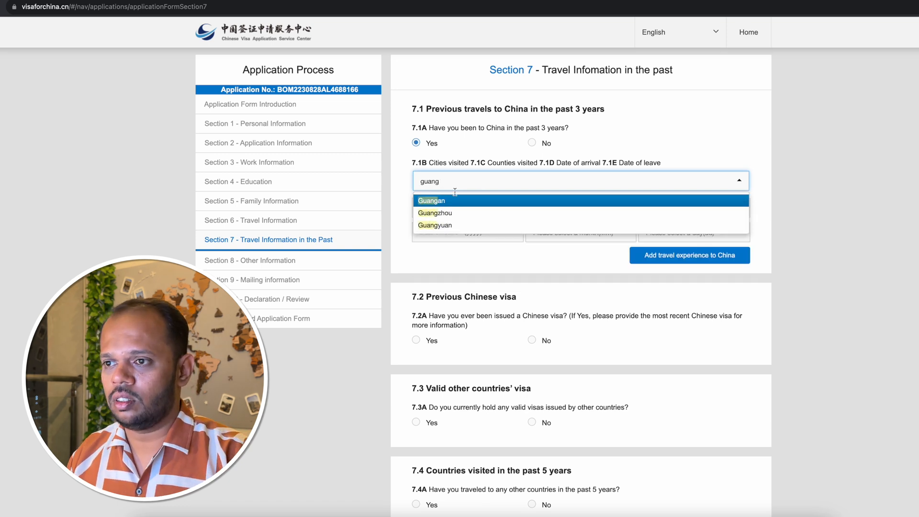
{"action": "left_click", "coordinate": [436, 213]}
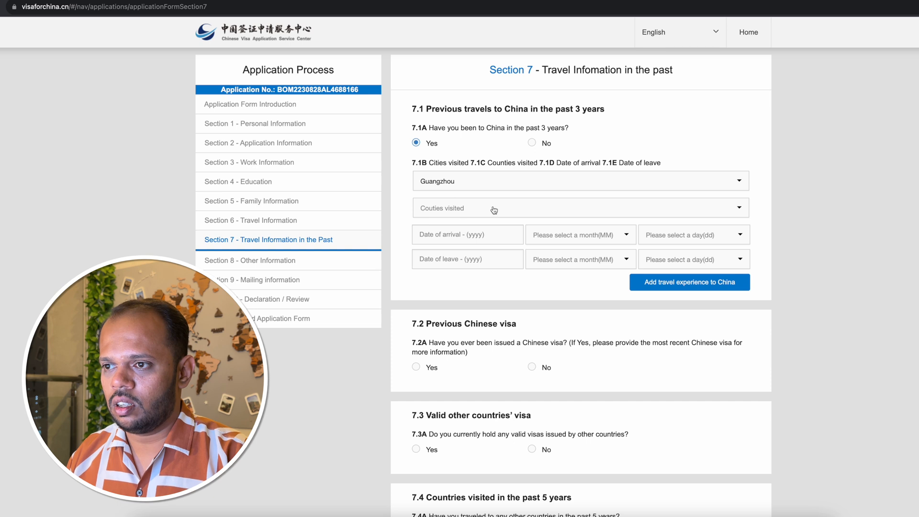
{"action": "left_click", "coordinate": [494, 210]}
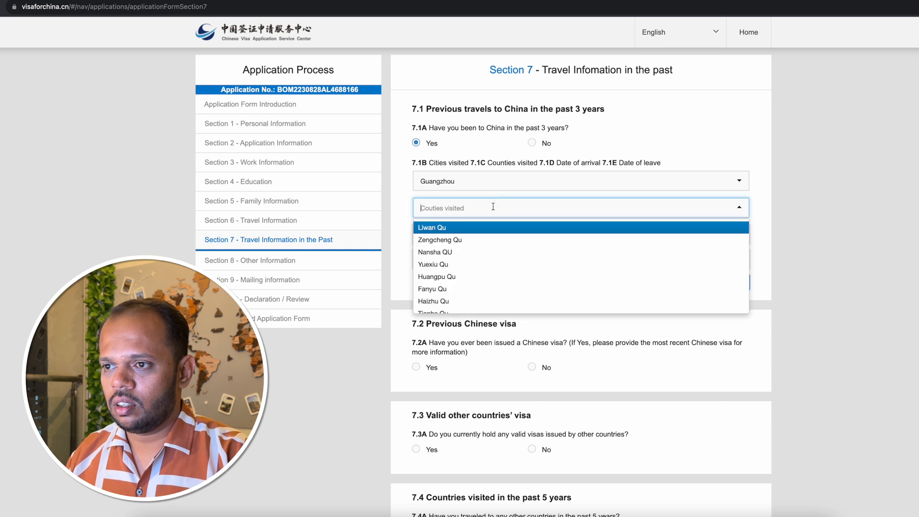
{"action": "left_click", "coordinate": [456, 300]}
Set the date of arrival for the Guangzhou trip to 2023, month 04, day 16.
{"action": "left_click", "coordinate": [482, 234]}
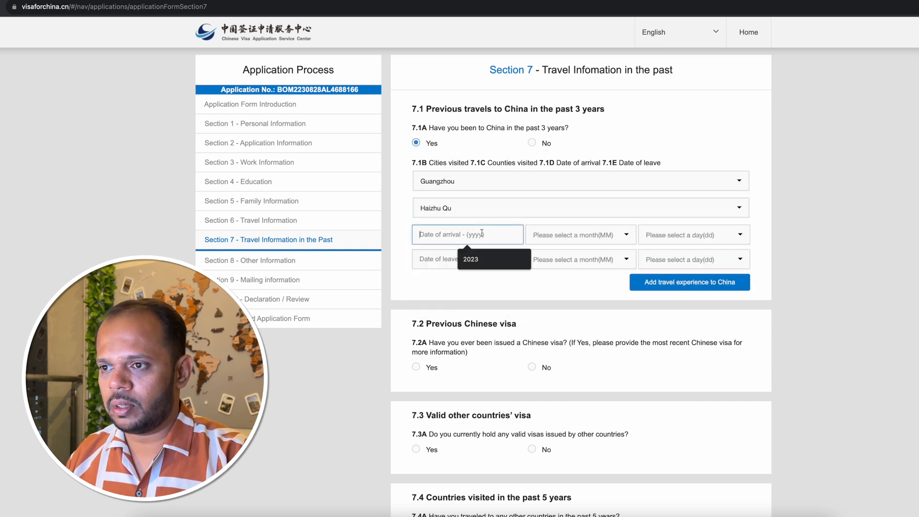
{"action": "left_click", "coordinate": [482, 258]}
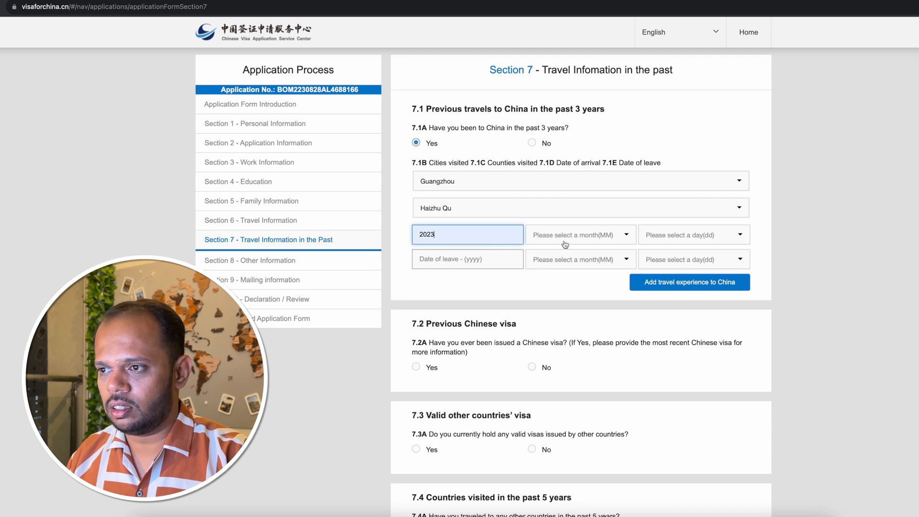
{"action": "left_click", "coordinate": [597, 238]}
{"action": "left_click", "coordinate": [579, 304]}
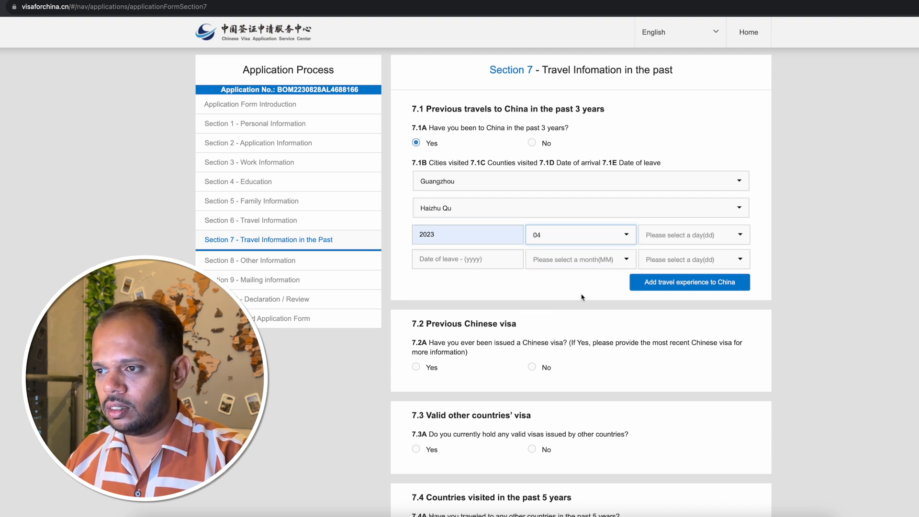
{"action": "left_click", "coordinate": [715, 237]}
{"action": "scroll", "coordinate": [682, 305], "scroll_direction": "down", "scroll_amount": 3}
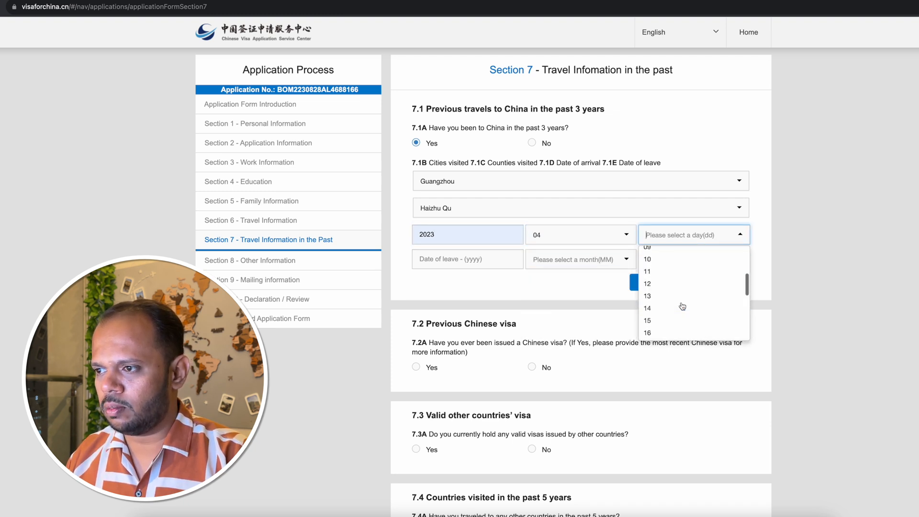
{"action": "left_click", "coordinate": [680, 296]}
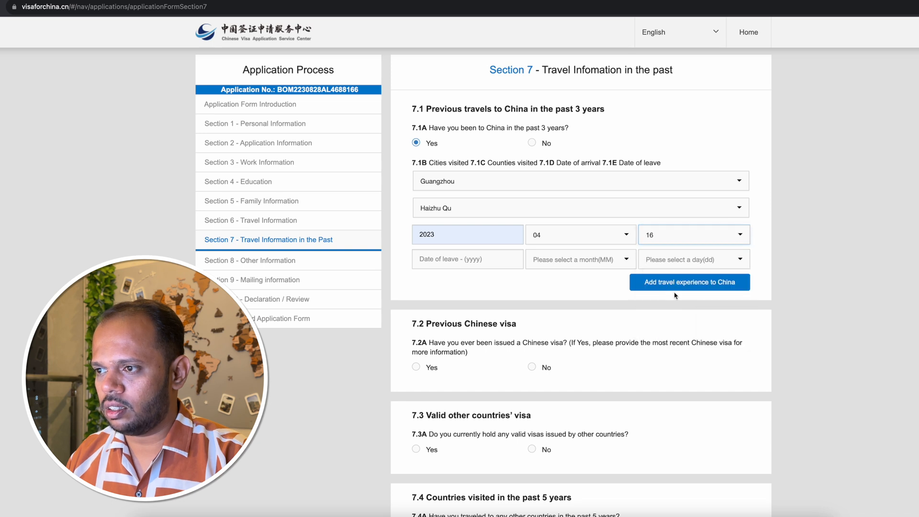
Set the date of leave for the Guangzhou trip to 2023, month 04, day 20.
{"action": "left_click", "coordinate": [473, 263]}
{"action": "left_click", "coordinate": [433, 290]}
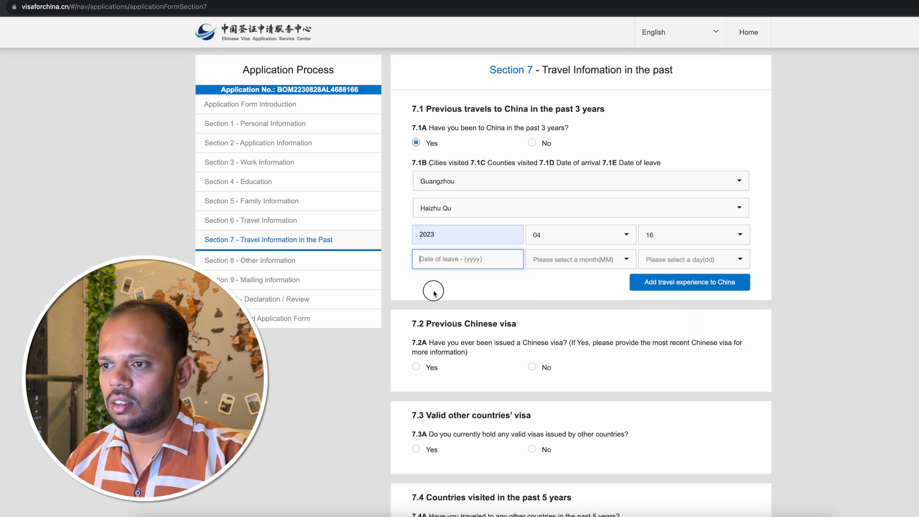
{"action": "left_click", "coordinate": [450, 262]}
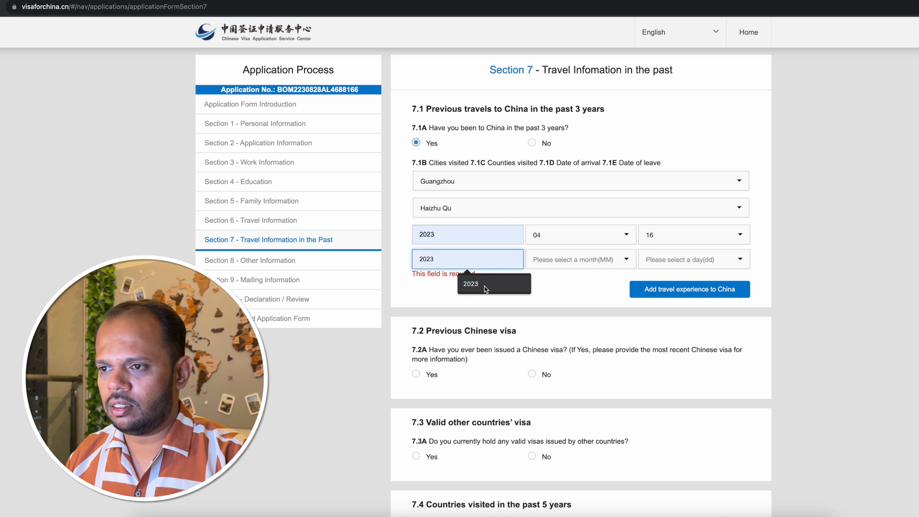
{"action": "left_click", "coordinate": [485, 286]}
{"action": "left_click", "coordinate": [590, 262]}
{"action": "left_click", "coordinate": [574, 317]}
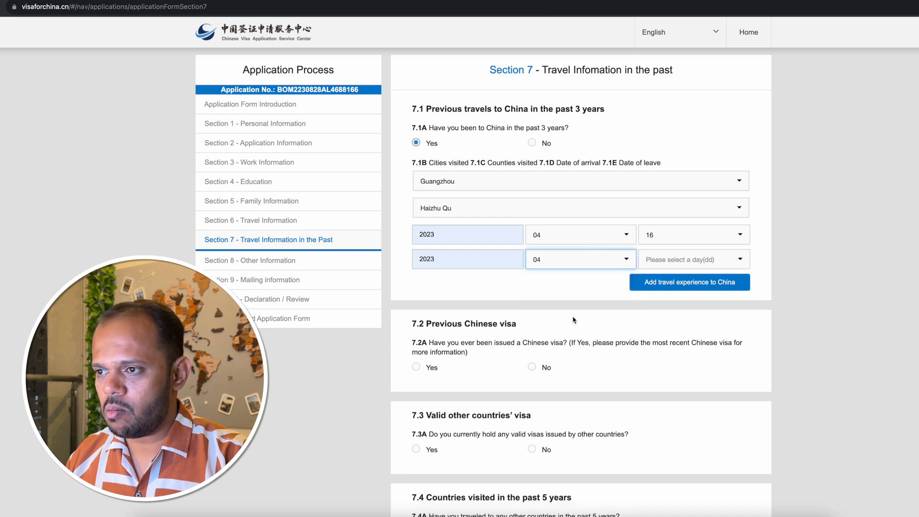
{"action": "left_click", "coordinate": [671, 266]}
{"action": "scroll", "coordinate": [680, 312], "scroll_direction": "down", "scroll_amount": 5}
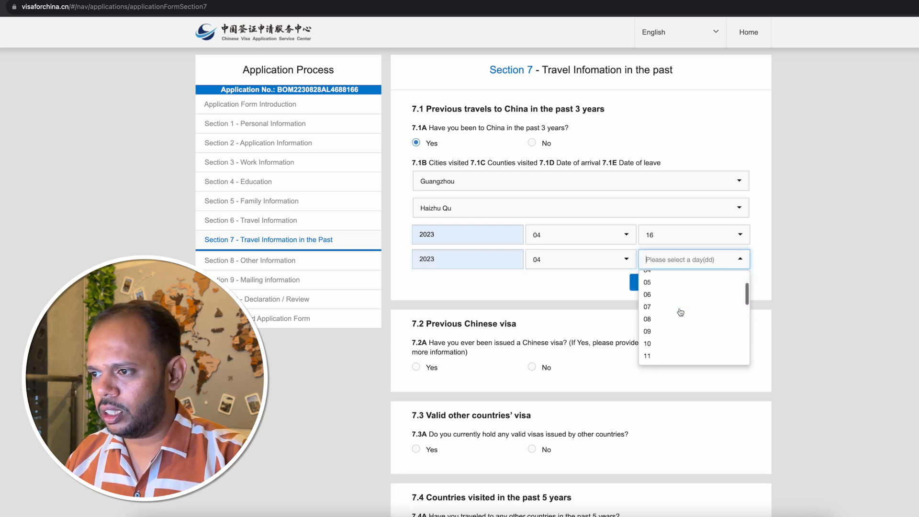
{"action": "scroll", "coordinate": [680, 312], "scroll_direction": "down", "scroll_amount": 2}
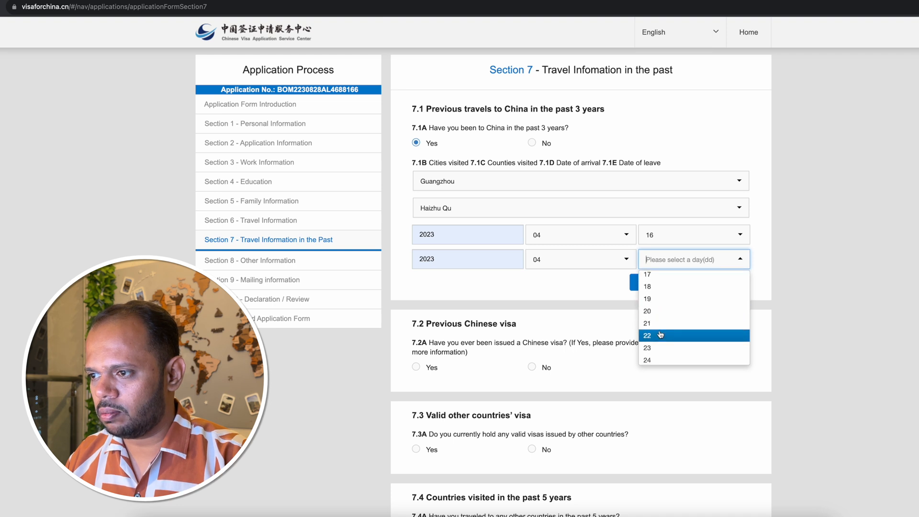
{"action": "left_click", "coordinate": [663, 311]}
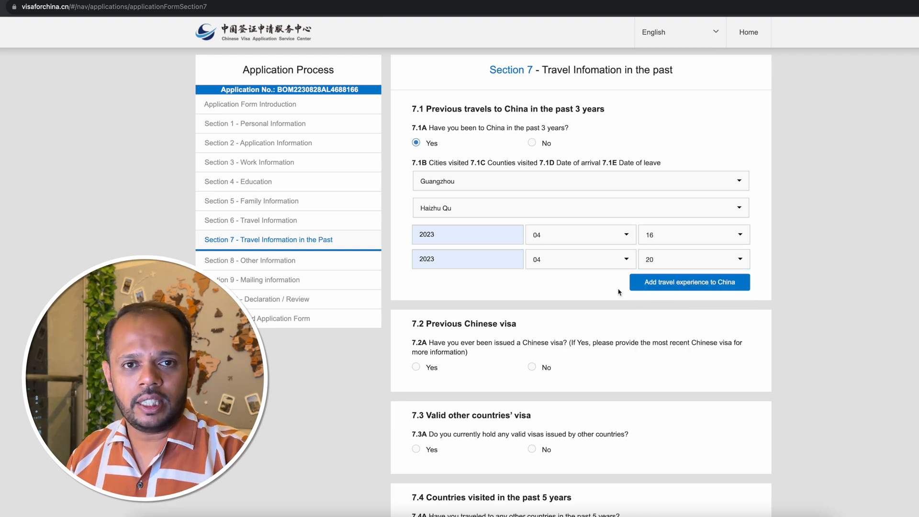
Add a second China travel experience with Shenzhen as the city and Bao'an Qu as the county visited.
{"action": "left_click", "coordinate": [674, 285]}
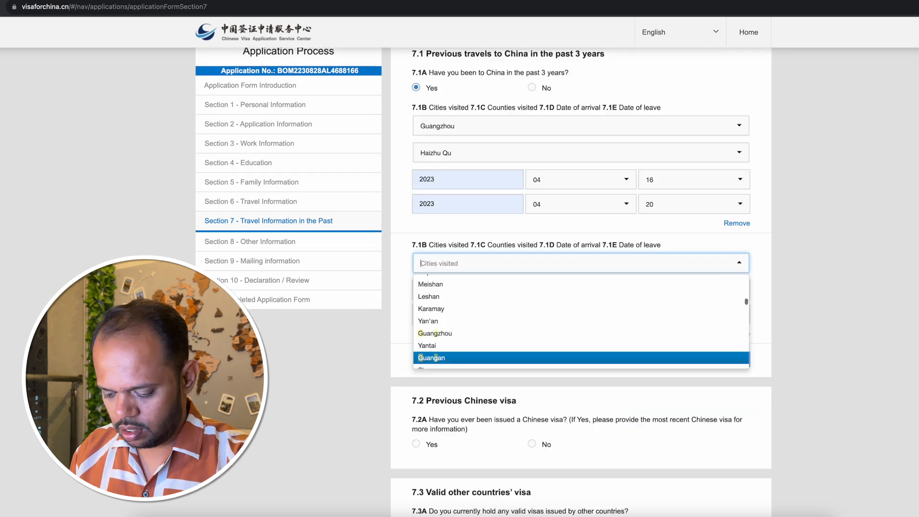
{"action": "type", "text": "shen"}
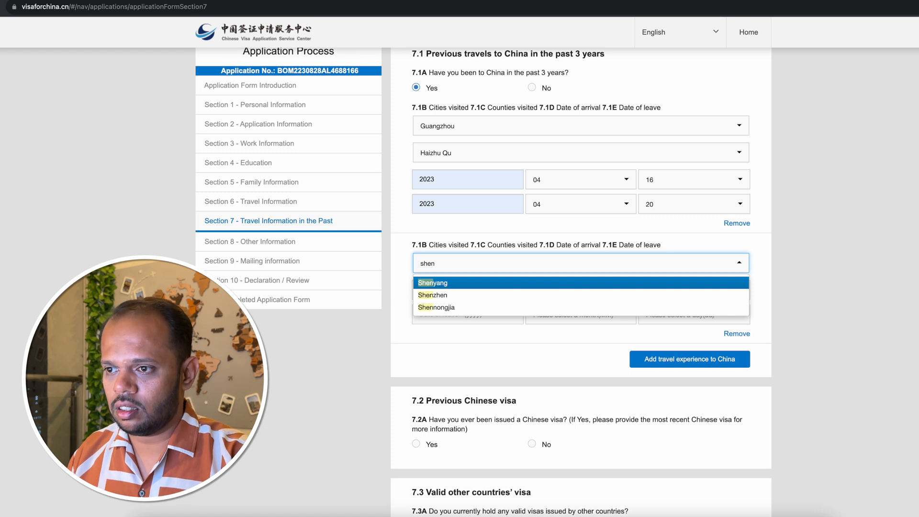
{"action": "left_click", "coordinate": [481, 296]}
{"action": "left_click", "coordinate": [468, 289]}
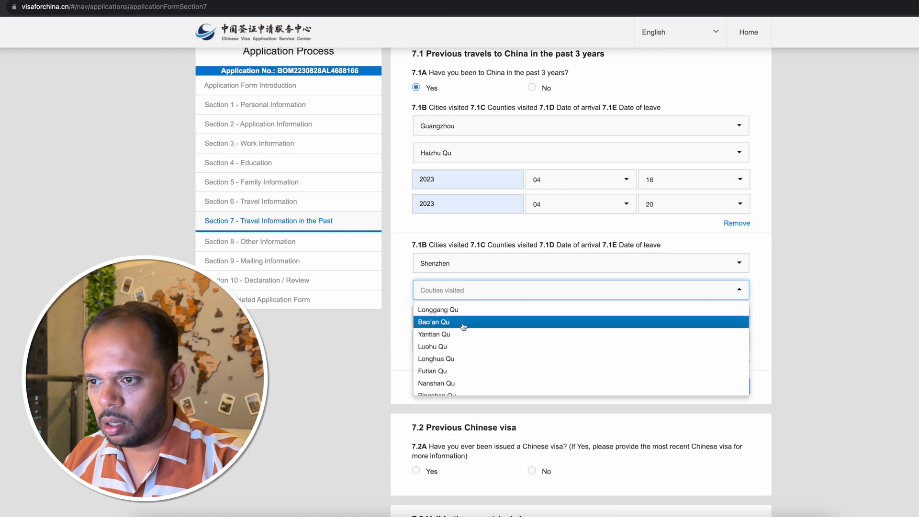
{"action": "left_click", "coordinate": [464, 321]}
Set the date of arrival for the Shenzhen trip to 2023, month 04, day 20.
{"action": "left_click", "coordinate": [451, 317]}
{"action": "type", "text": "2023"}
{"action": "left_click", "coordinate": [581, 317]}
{"action": "left_click", "coordinate": [581, 381]}
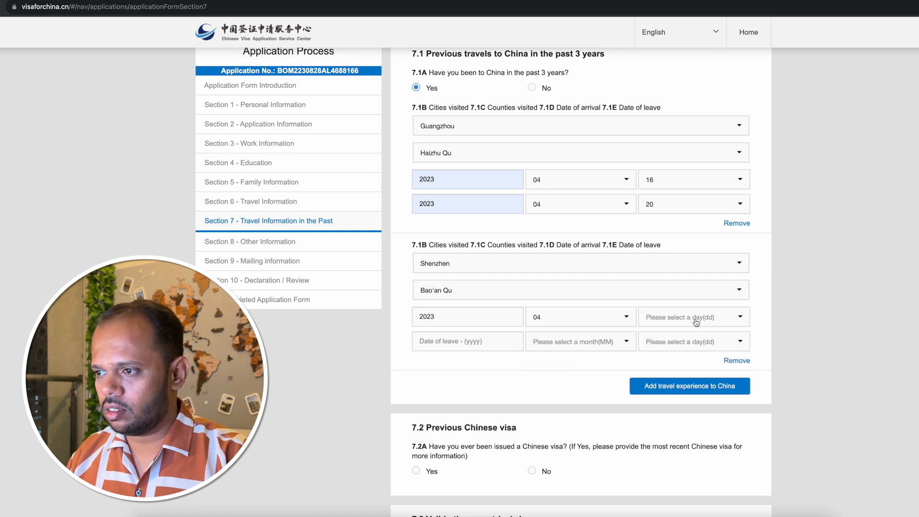
{"action": "left_click", "coordinate": [696, 322]}
{"action": "scroll", "coordinate": [689, 378], "scroll_direction": "down", "scroll_amount": 1}
{"action": "left_click", "coordinate": [661, 394]}
Set the date of leave for the Shenzhen trip to 2023, month 04, day 25.
{"action": "left_click", "coordinate": [459, 341]}
{"action": "type", "text": "2023"}
{"action": "left_click", "coordinate": [574, 342]}
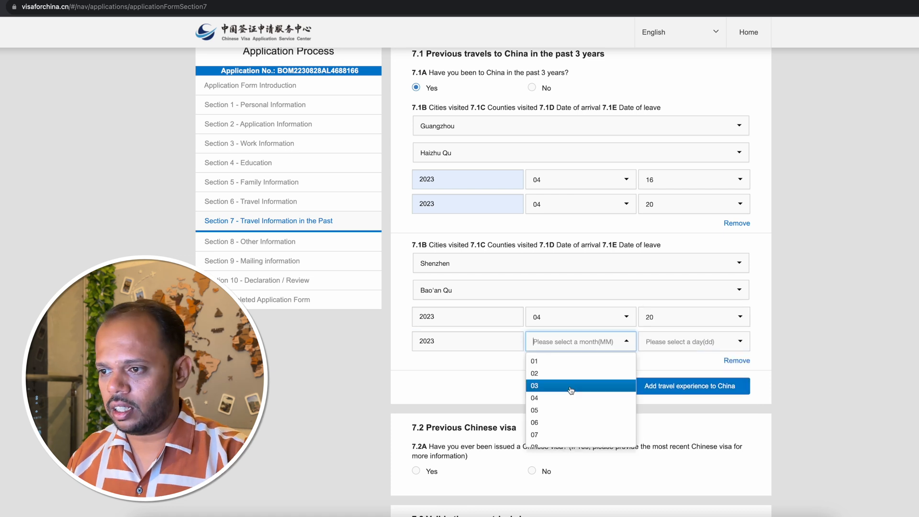
{"action": "left_click", "coordinate": [575, 398]}
{"action": "left_click", "coordinate": [694, 342]}
{"action": "scroll", "coordinate": [678, 405], "scroll_direction": "down", "scroll_amount": 3}
{"action": "left_click", "coordinate": [664, 428]}
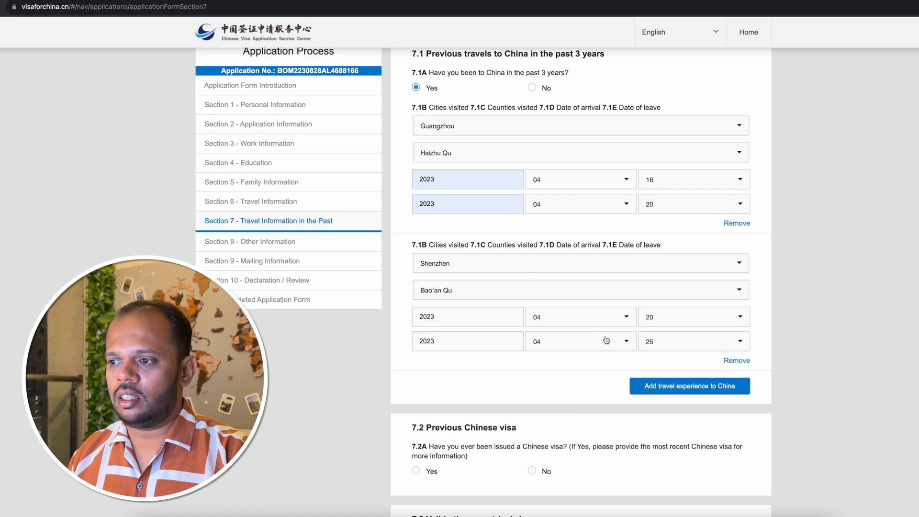
Answer Yes to having been issued a Chinese visa in 7.2A and set the type of visa in 7.2B to M.
{"action": "scroll", "coordinate": [551, 376], "scroll_direction": "down", "scroll_amount": 1}
{"action": "scroll", "coordinate": [553, 377], "scroll_direction": "up", "scroll_amount": 3}
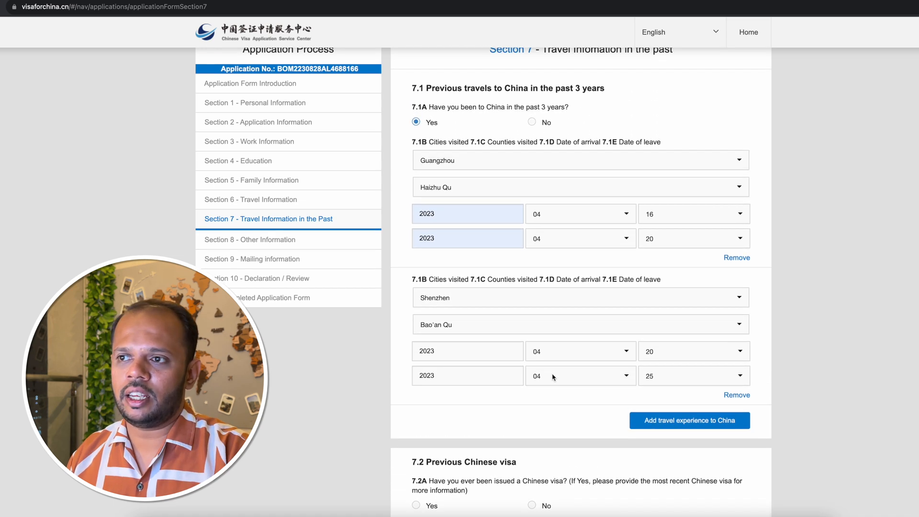
{"action": "scroll", "coordinate": [450, 213], "scroll_direction": "down", "scroll_amount": 6}
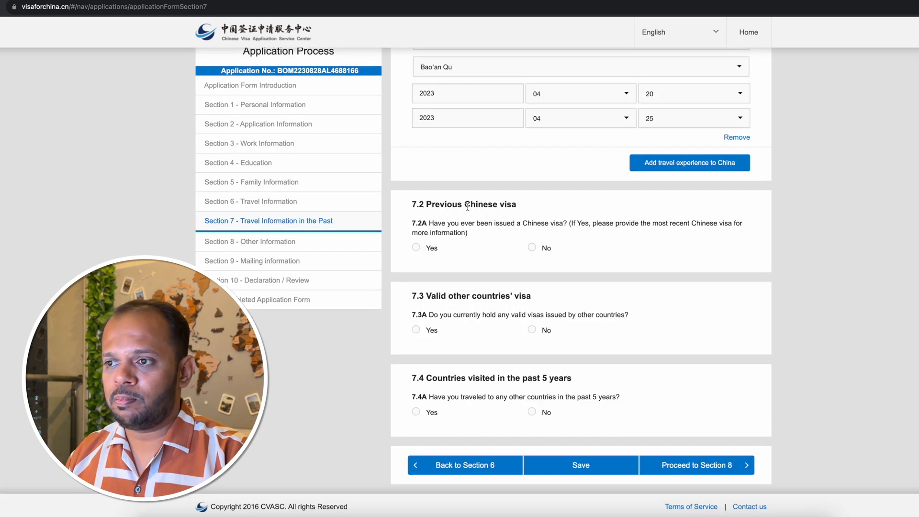
{"action": "left_click", "coordinate": [416, 248]}
{"action": "scroll", "coordinate": [484, 259], "scroll_direction": "down", "scroll_amount": 1}
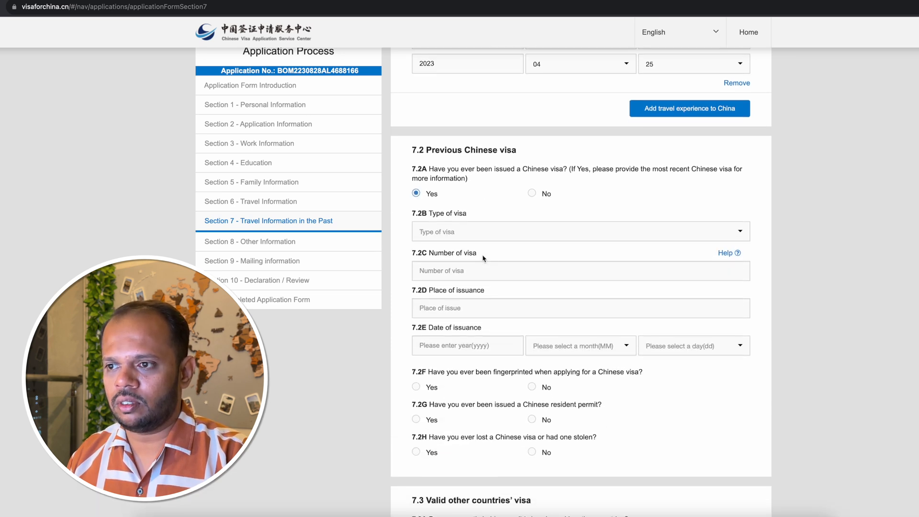
{"action": "left_click", "coordinate": [478, 232]}
{"action": "scroll", "coordinate": [479, 278], "scroll_direction": "down", "scroll_amount": 5}
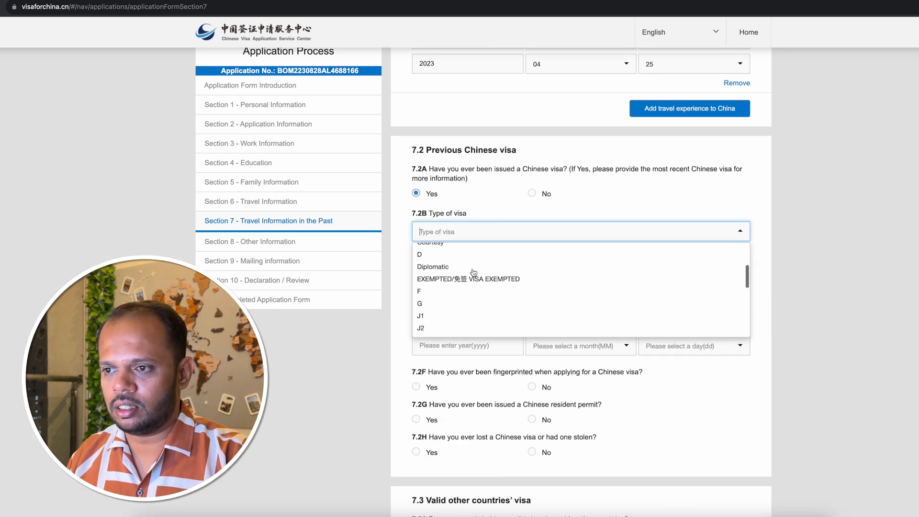
{"action": "scroll", "coordinate": [479, 287], "scroll_direction": "down", "scroll_amount": 1}
{"action": "left_click", "coordinate": [449, 272]}
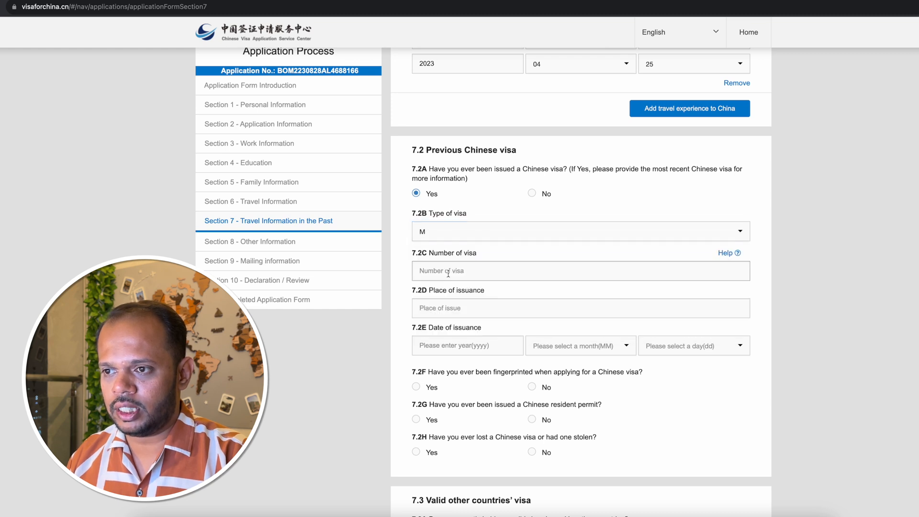
Enter the previous Chinese visa's number in 7.2C and set its place of issuance in 7.2D to Mumbai.
{"action": "left_click", "coordinate": [494, 270]}
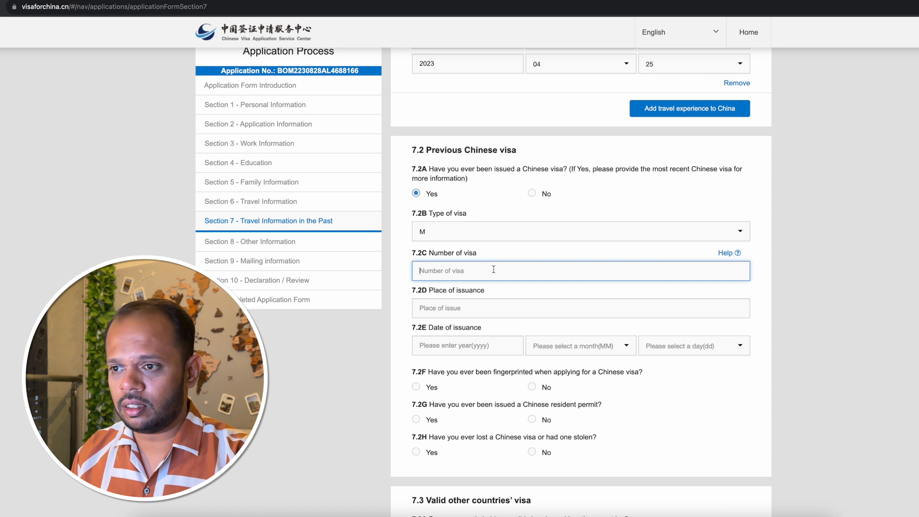
{"action": "type", "text": "L123456"}
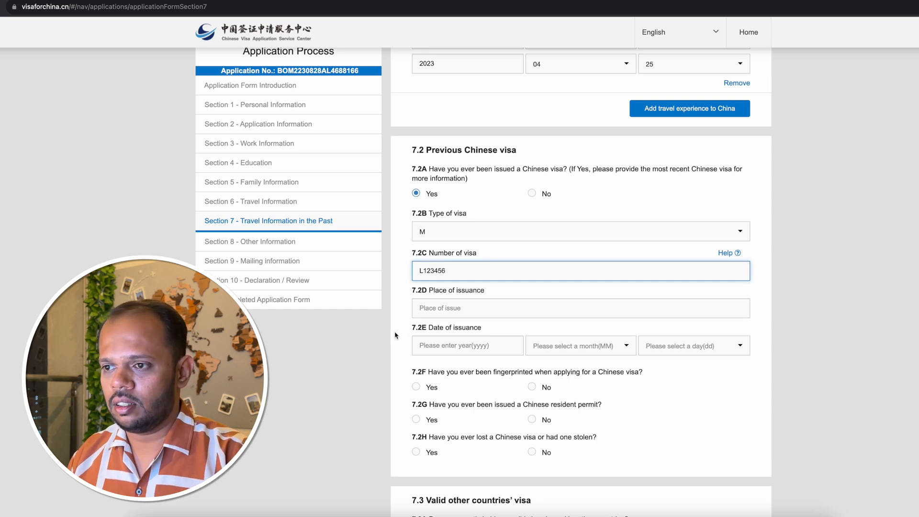
{"action": "left_click", "coordinate": [447, 309]}
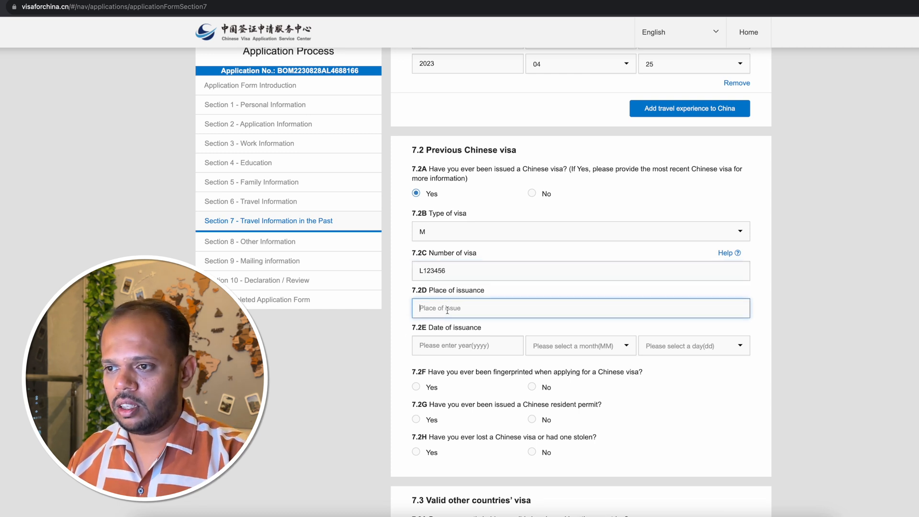
{"action": "type", "text": "Mumbai"}
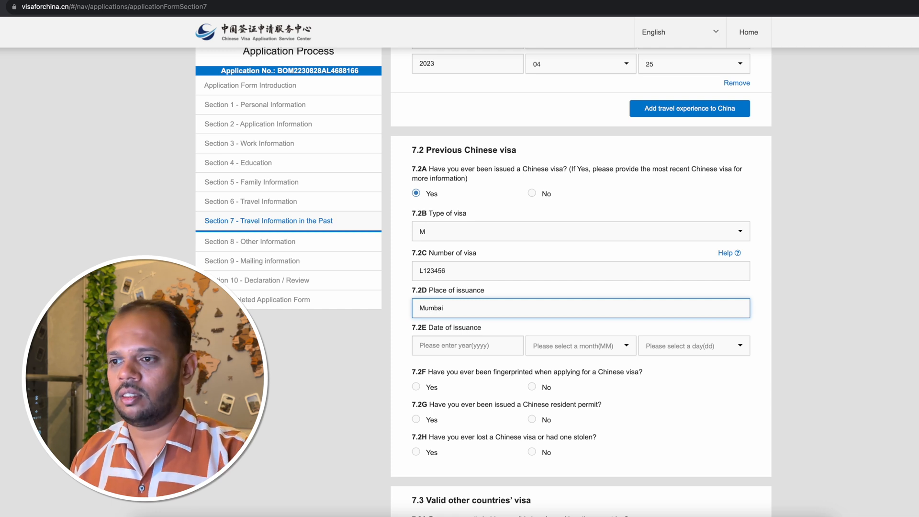
Set the previous Chinese visa's date of issuance in 7.2E to year 2023, month 04, day 10.
{"action": "scroll", "coordinate": [408, 345], "scroll_direction": "down", "scroll_amount": 3}
{"action": "left_click", "coordinate": [439, 271]}
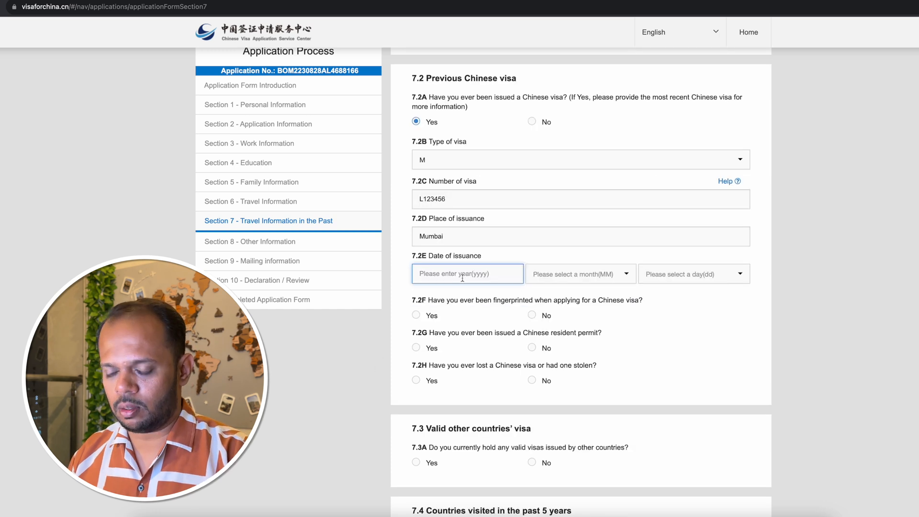
{"action": "type", "text": "2023"}
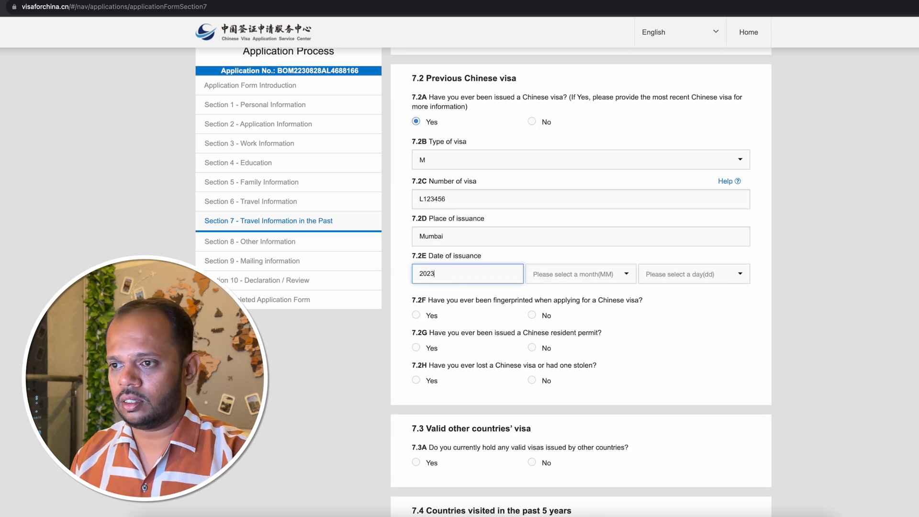
{"action": "left_click", "coordinate": [614, 277]}
{"action": "left_click", "coordinate": [587, 329]}
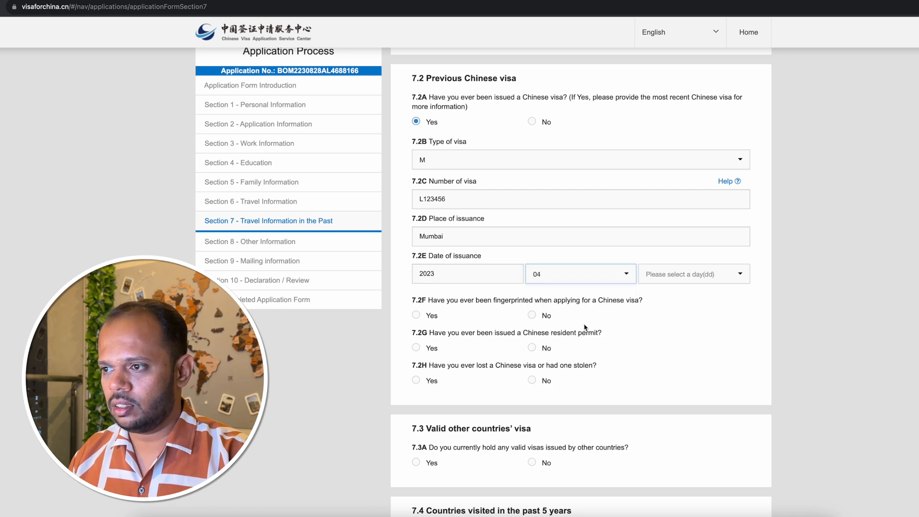
{"action": "left_click", "coordinate": [697, 276]}
{"action": "scroll", "coordinate": [697, 337], "scroll_direction": "down", "scroll_amount": 3}
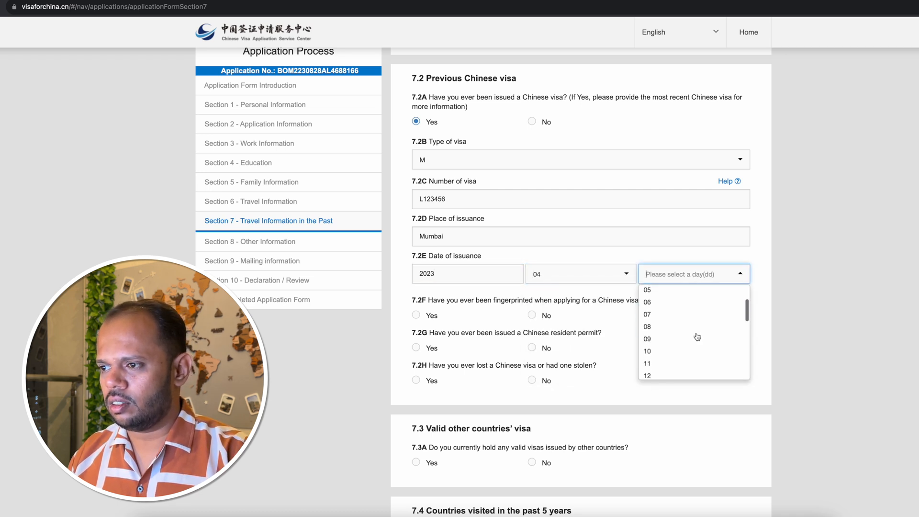
{"action": "left_click", "coordinate": [677, 309]}
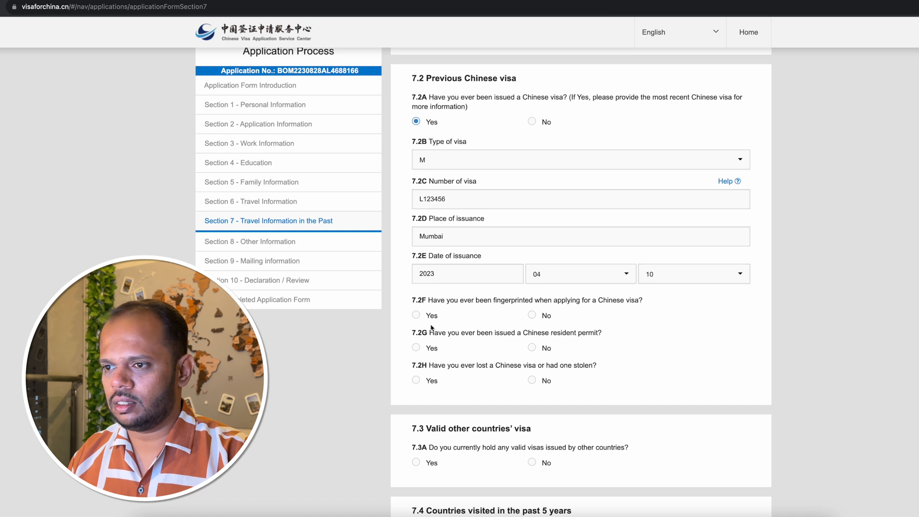
Answer No to 7.2F on fingerprinting, 7.2G on a Chinese resident permit and 7.2H on a lost or stolen visa.
{"action": "scroll", "coordinate": [440, 234], "scroll_direction": "down", "scroll_amount": 2}
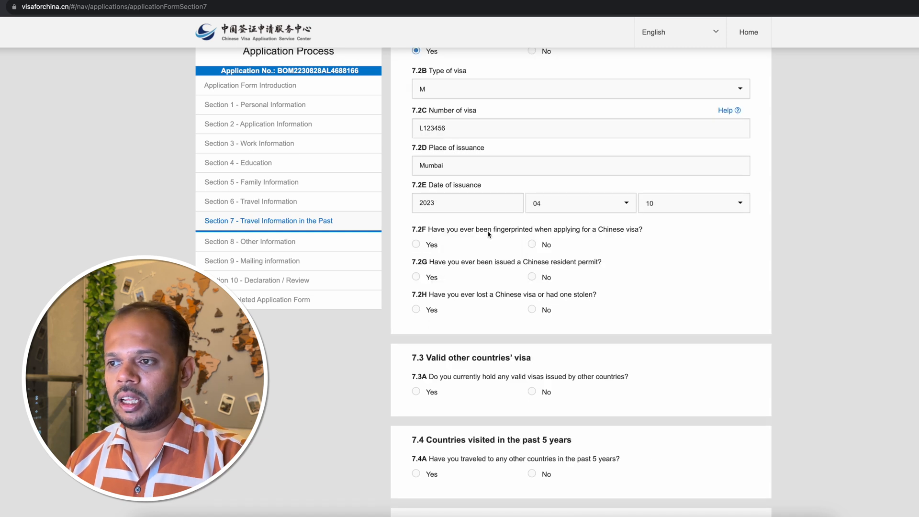
{"action": "left_click", "coordinate": [533, 249]}
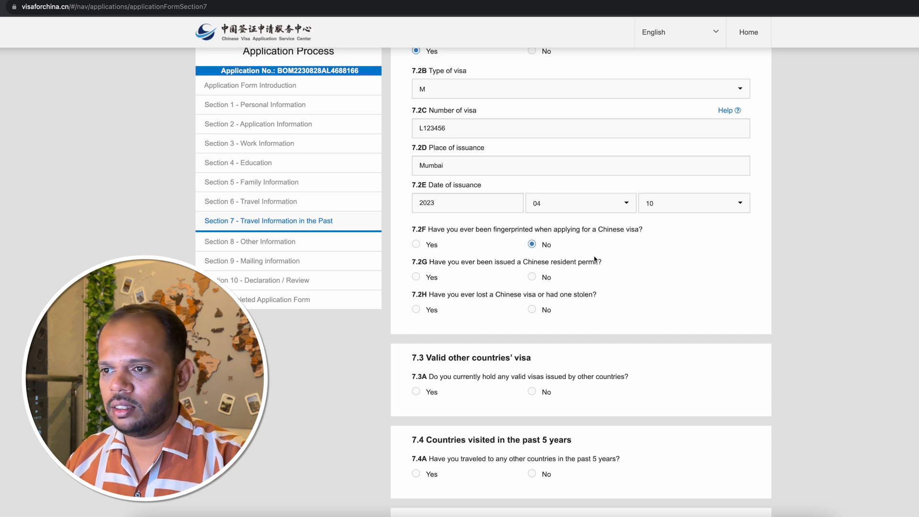
{"action": "scroll", "coordinate": [533, 248], "scroll_direction": "down", "scroll_amount": 2}
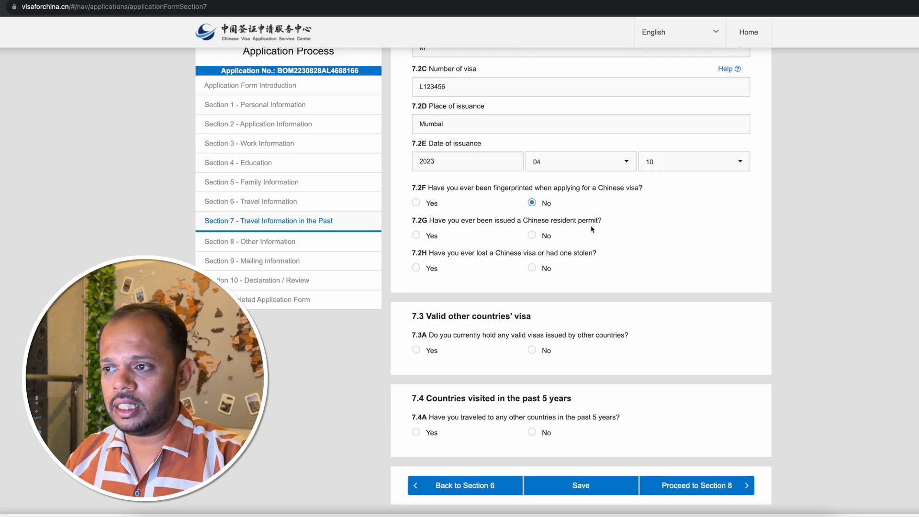
{"action": "left_click", "coordinate": [532, 235]}
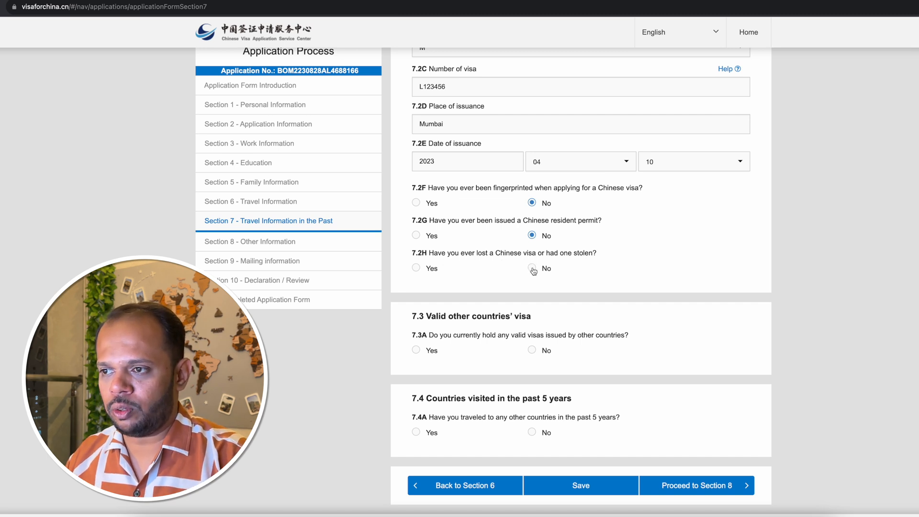
{"action": "left_click", "coordinate": [532, 268]}
Answer No to 7.3A about currently holding valid visas issued by other countries.
{"action": "scroll", "coordinate": [431, 269], "scroll_direction": "down", "scroll_amount": 1}
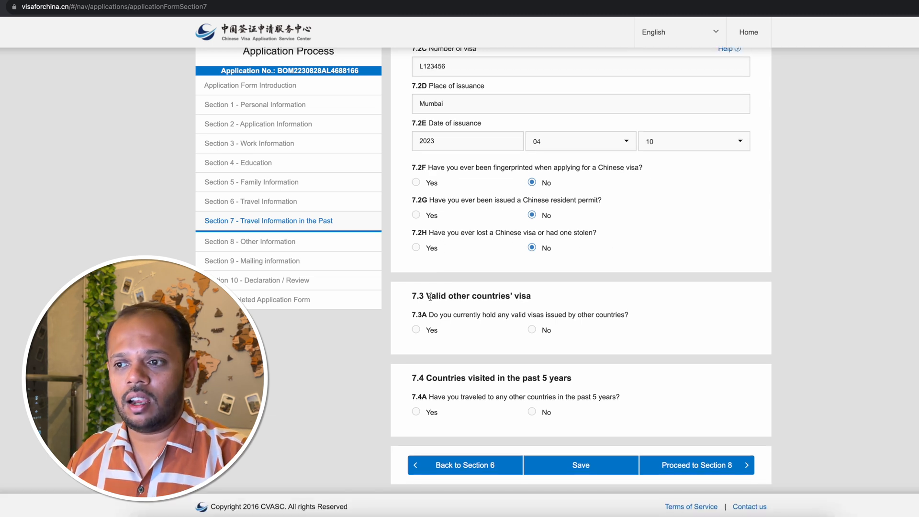
{"action": "left_click_drag", "start_coordinate": [429, 296], "coordinate": [490, 297]}
{"action": "left_click", "coordinate": [536, 301]}
{"action": "scroll", "coordinate": [537, 302], "scroll_direction": "up", "scroll_amount": 1}
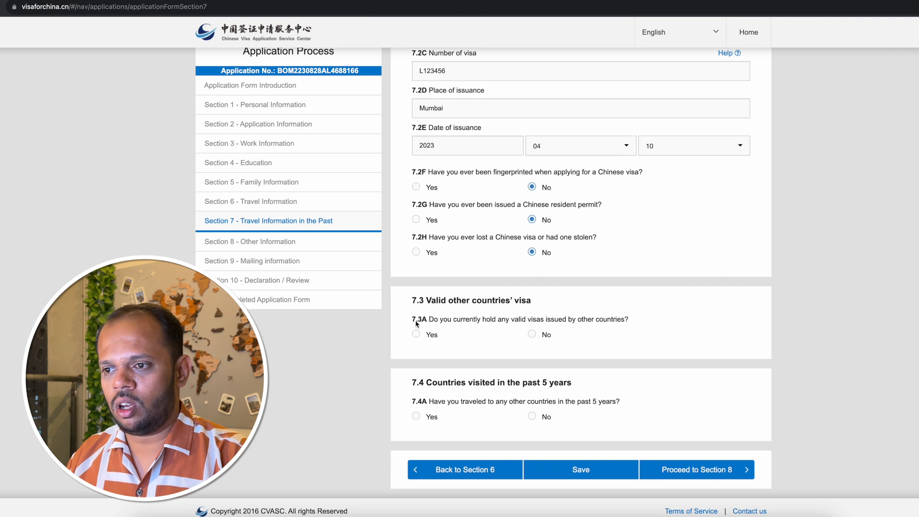
{"action": "left_click", "coordinate": [533, 336]}
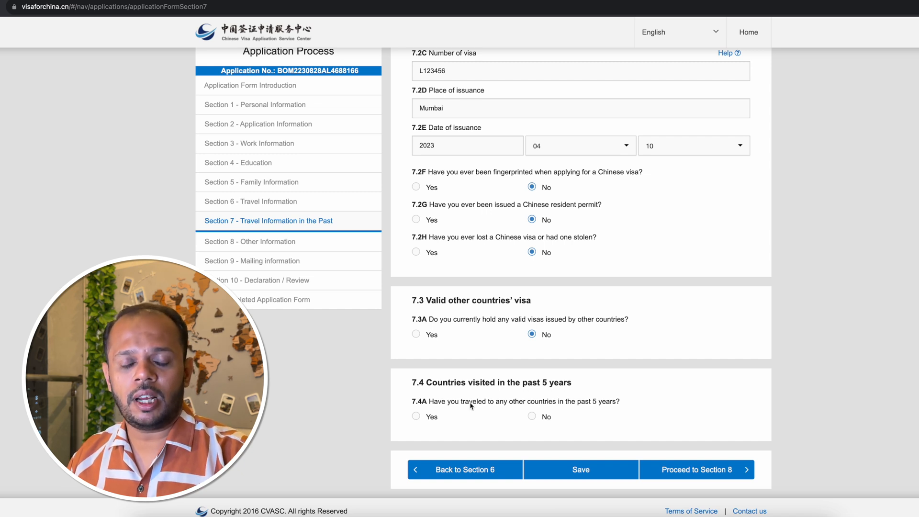
Answer Yes to 7.4A on travel in the past 5 years and list Viet Nam and Japan as countries visited.
{"action": "scroll", "coordinate": [443, 415], "scroll_direction": "down", "scroll_amount": 1}
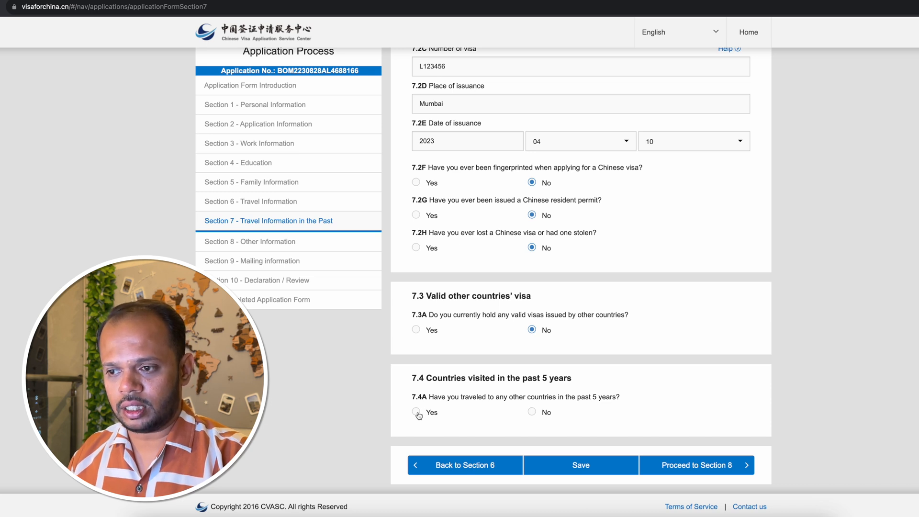
{"action": "left_click", "coordinate": [416, 413]}
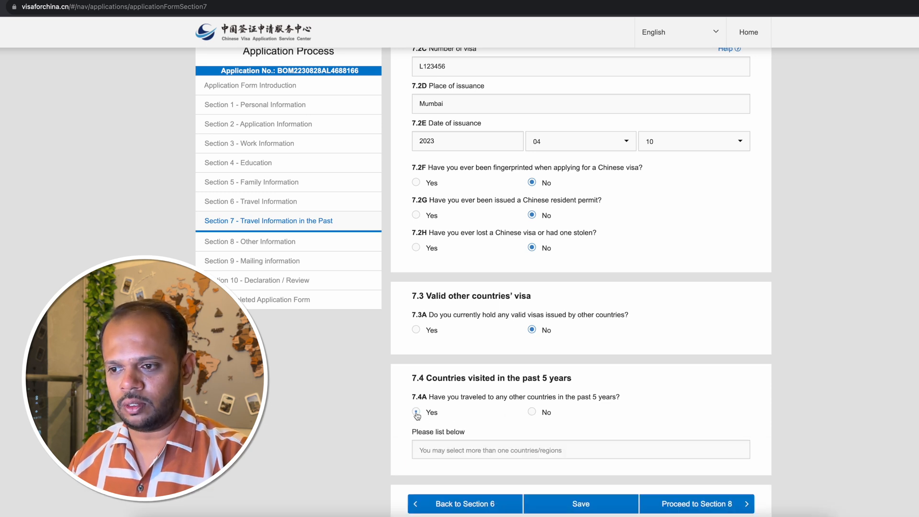
{"action": "scroll", "coordinate": [417, 415], "scroll_direction": "down", "scroll_amount": 2}
{"action": "left_click", "coordinate": [430, 407]}
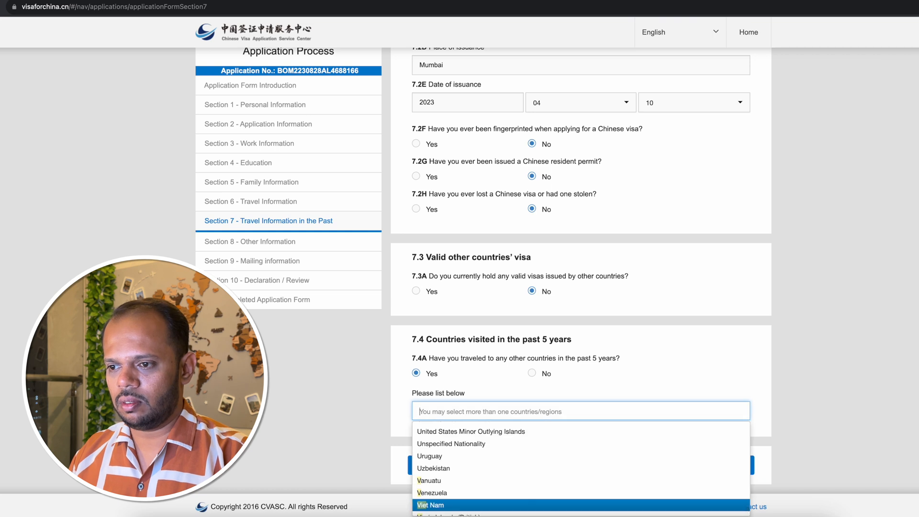
{"action": "type", "text": "viet"}
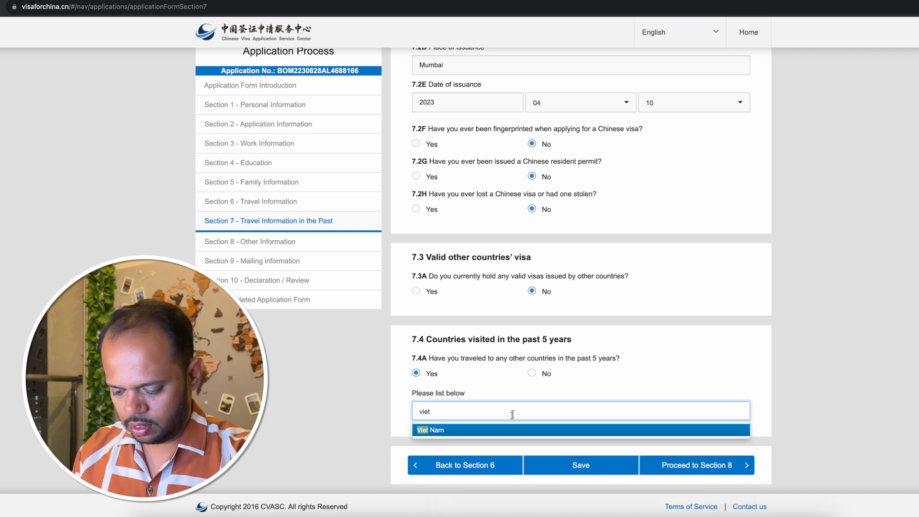
{"action": "left_click", "coordinate": [447, 431]}
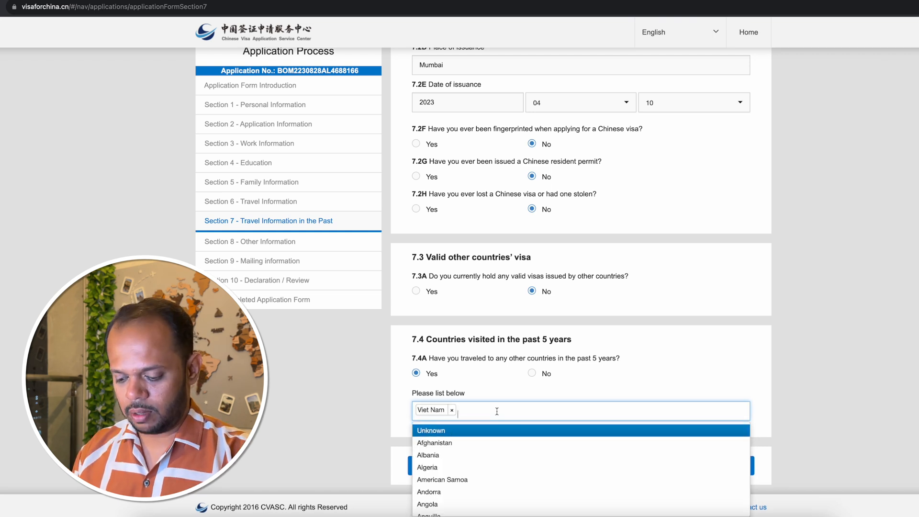
{"action": "type", "text": "japan"}
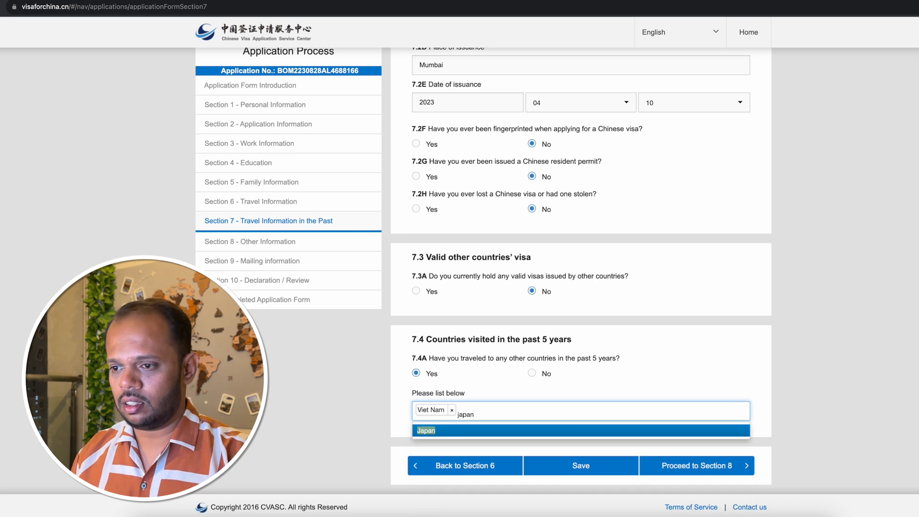
{"action": "left_click", "coordinate": [502, 432]}
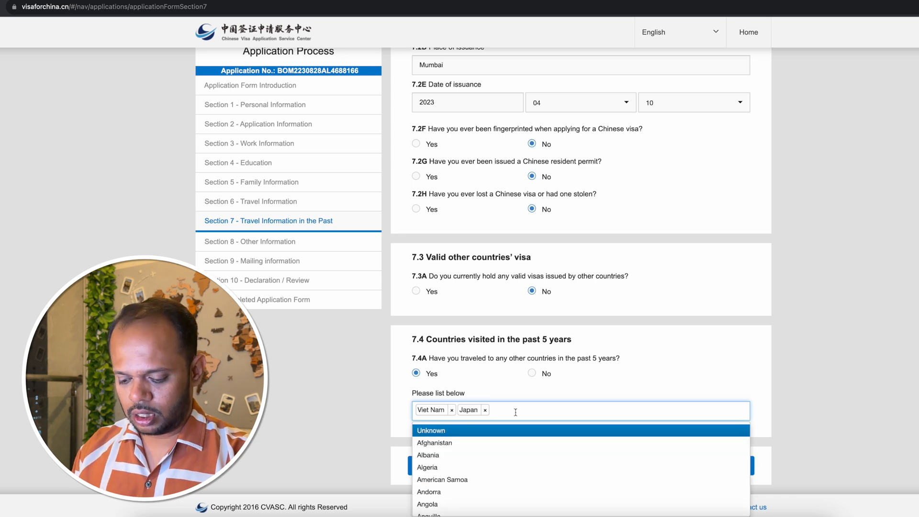
{"action": "type", "text": "ta"}
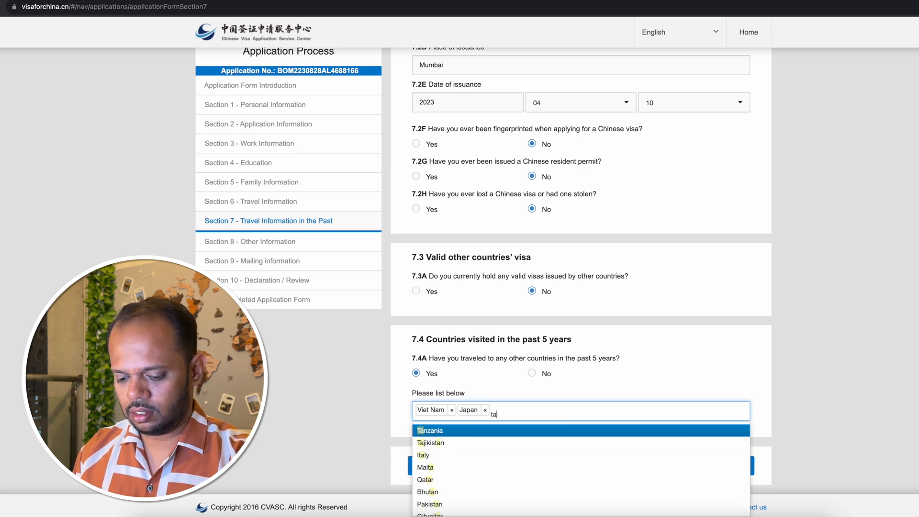
{"action": "type", "text": "iwa"}
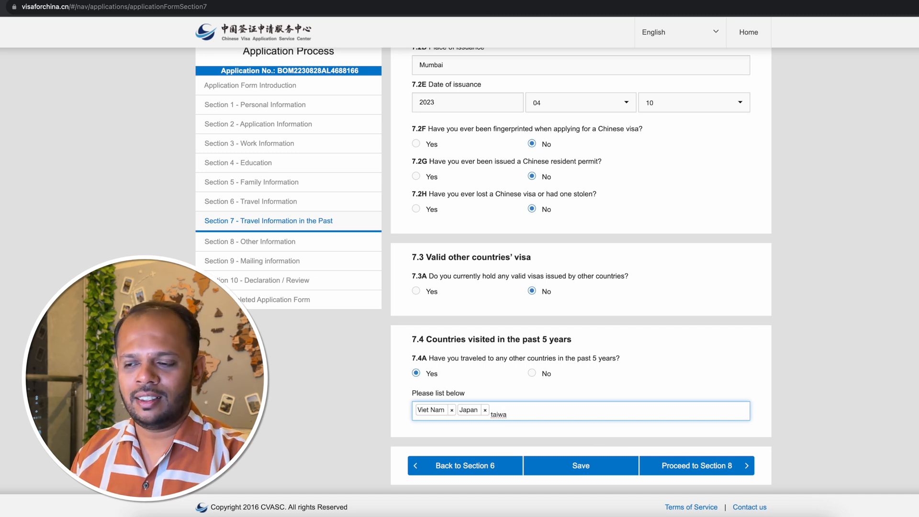
{"action": "key", "text": "BackSpace"}
{"action": "key", "text": "BackSpace"}
{"action": "key", "text": "BackSpace"}
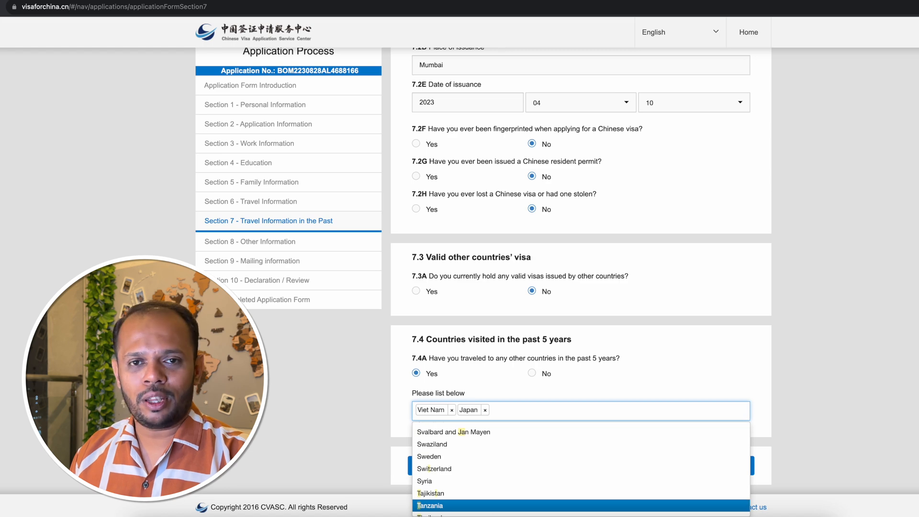
{"action": "left_click", "coordinate": [809, 387]}
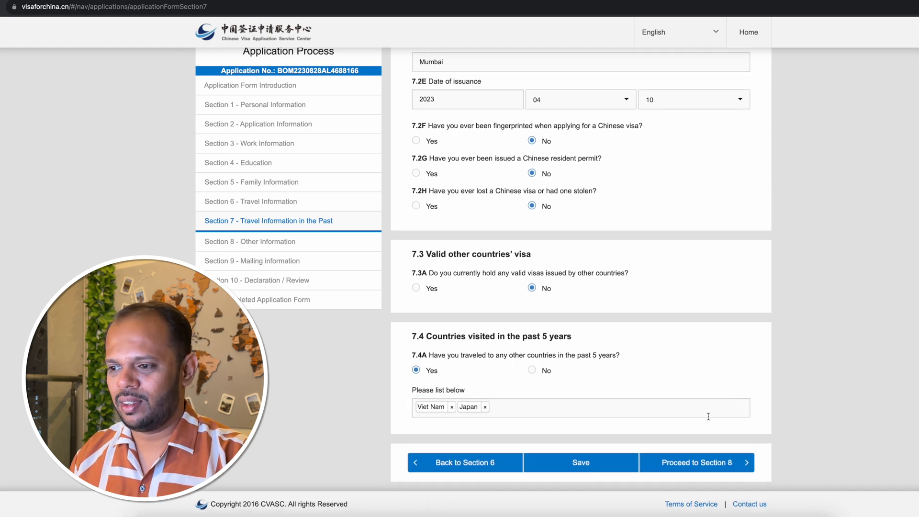
Save Section 7 and proceed to Section 8, Other Information.
{"action": "left_click", "coordinate": [585, 469]}
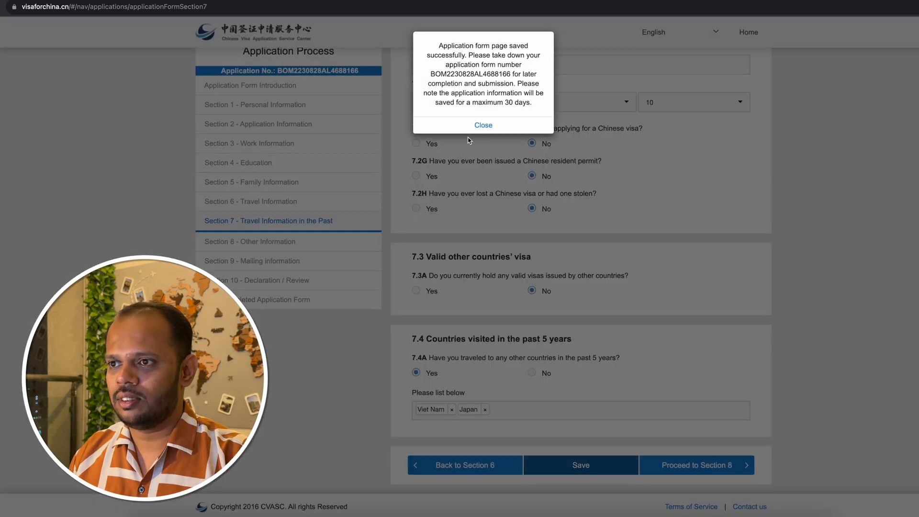
{"action": "left_click", "coordinate": [484, 127]}
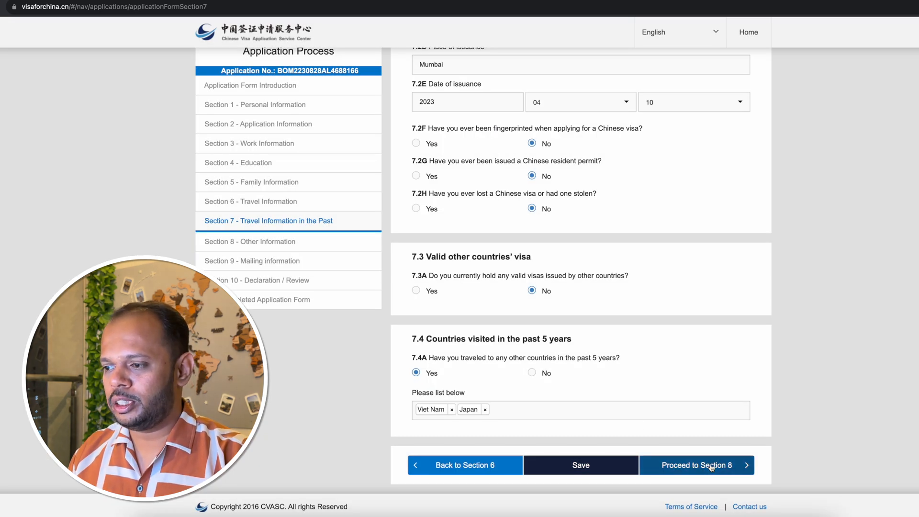
{"action": "left_click", "coordinate": [729, 471]}
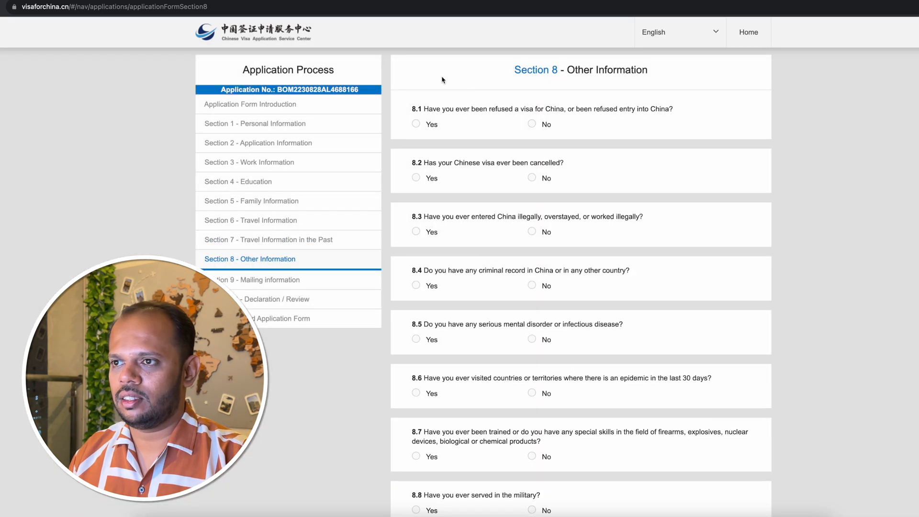
Answer No to 8.1 on visa or entry refusal, 8.2 on visa cancellation and 8.3 on illegal entry, overstay or work.
{"action": "left_click_drag", "start_coordinate": [513, 69], "coordinate": [657, 77]}
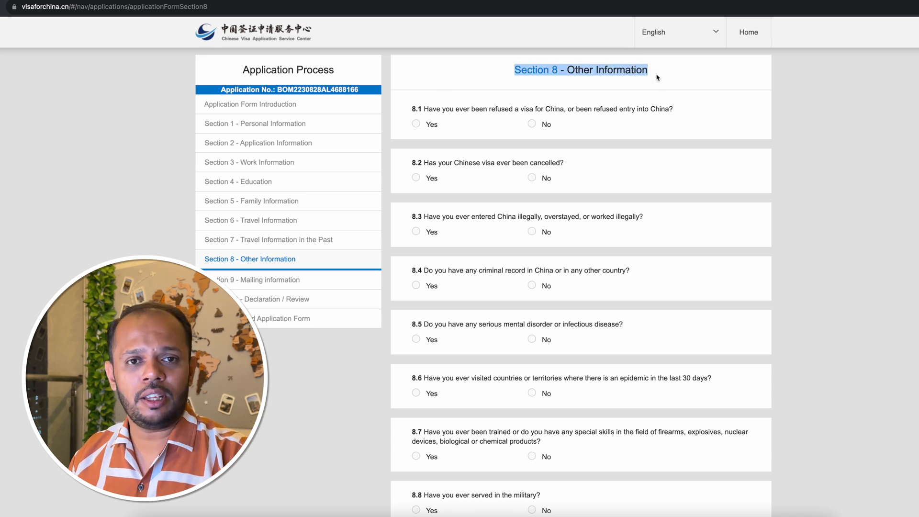
{"action": "left_click", "coordinate": [665, 84]}
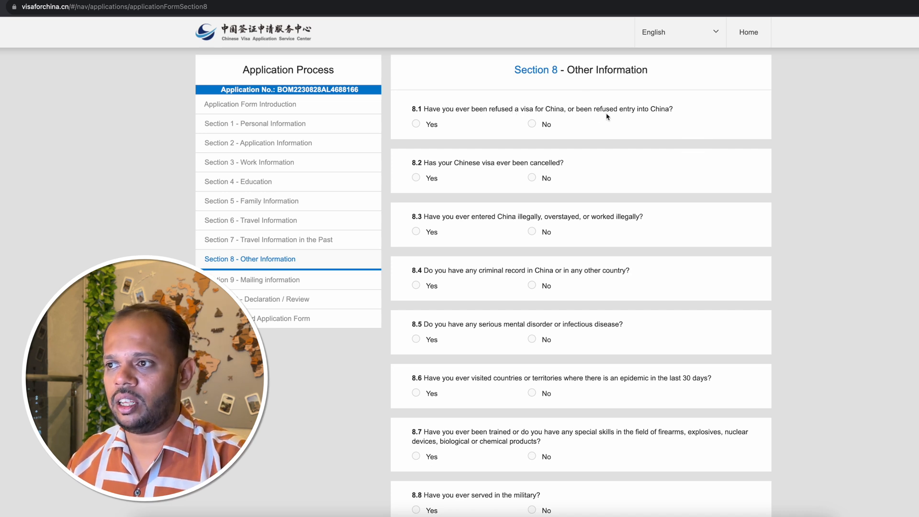
{"action": "left_click", "coordinate": [527, 125]}
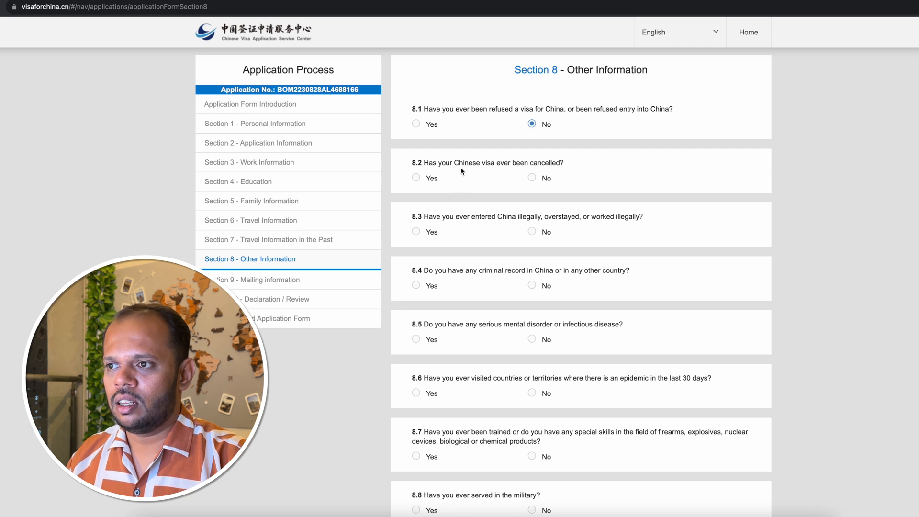
{"action": "left_click", "coordinate": [532, 178]}
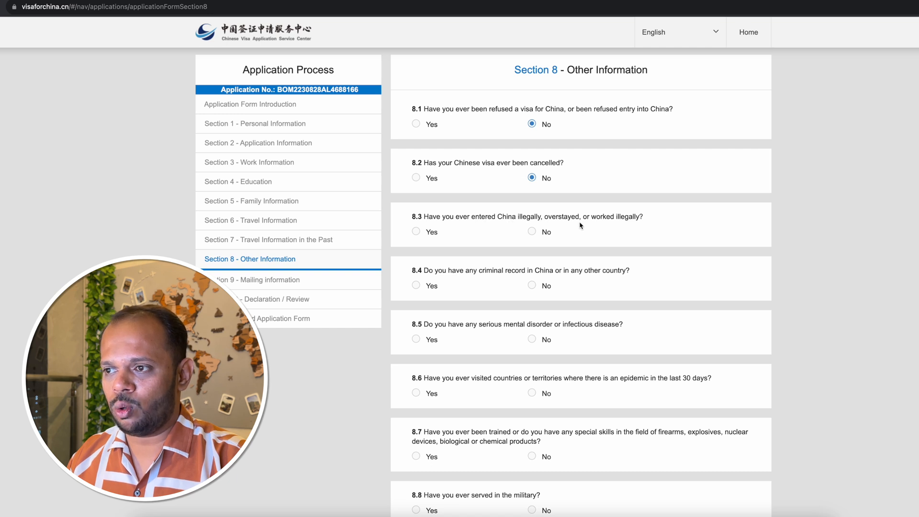
{"action": "left_click", "coordinate": [532, 232]}
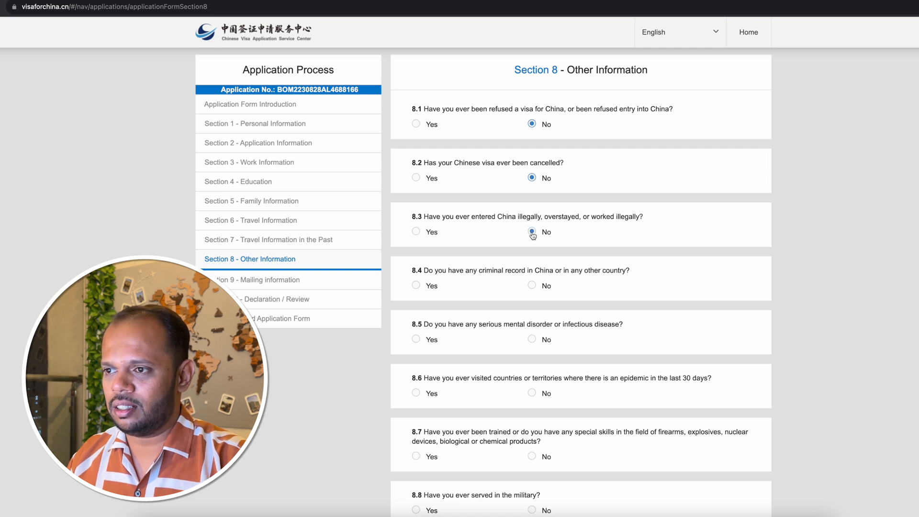
Answer No to 8.4 on criminal record, 8.5 on mental disorder or infectious disease and 8.6 on visiting epidemic areas.
{"action": "scroll", "coordinate": [592, 246], "scroll_direction": "down", "scroll_amount": 5}
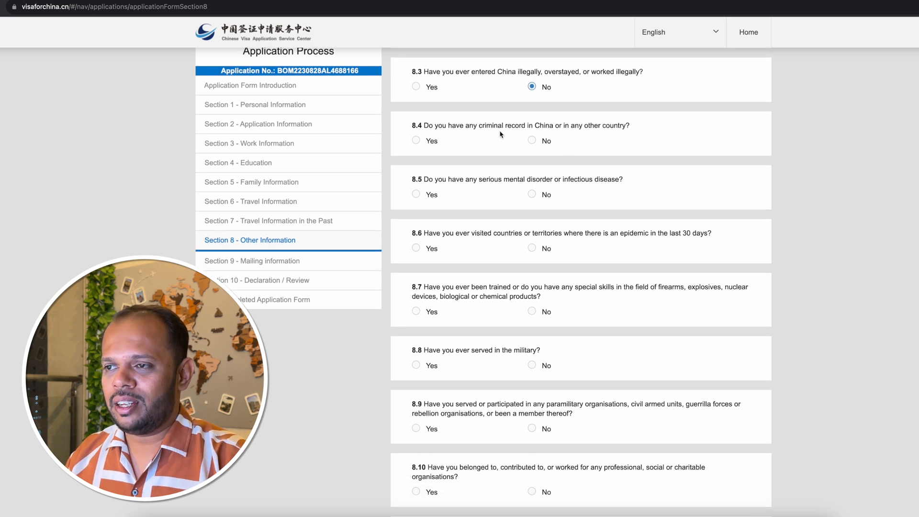
{"action": "left_click", "coordinate": [532, 141]}
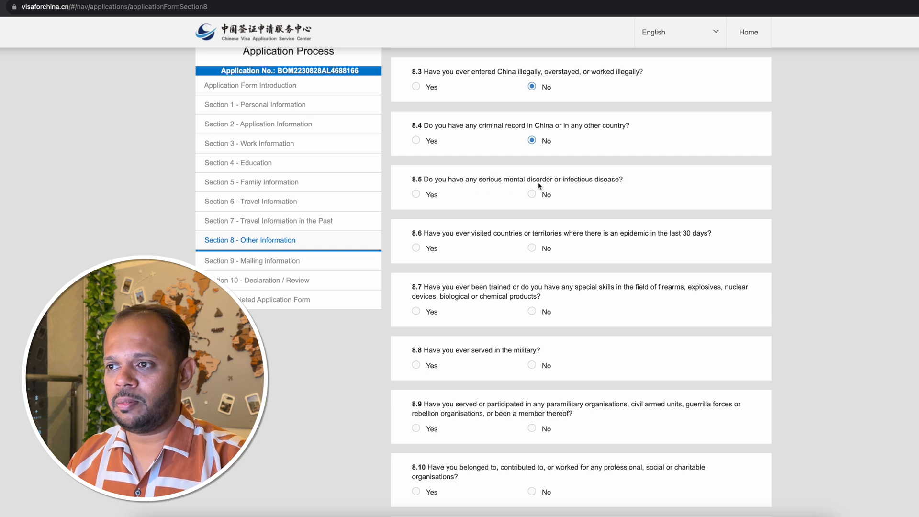
{"action": "left_click", "coordinate": [532, 195]}
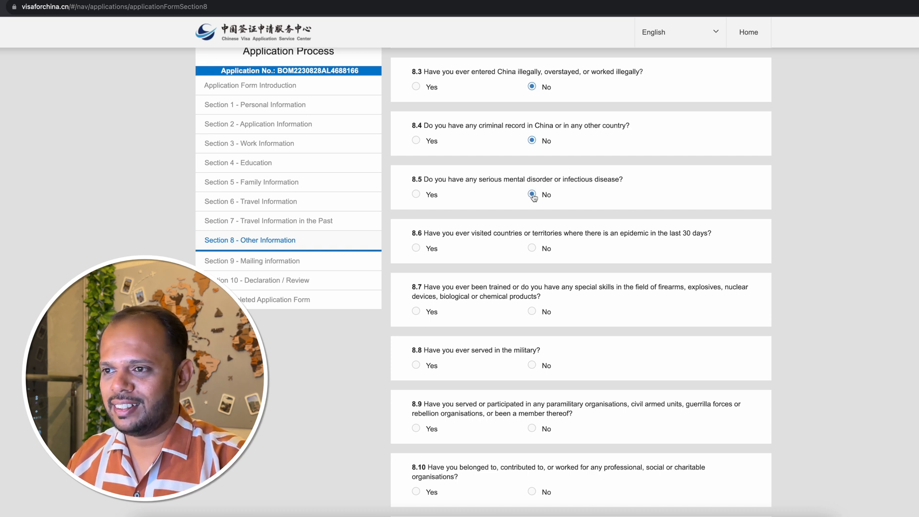
{"action": "scroll", "coordinate": [622, 198], "scroll_direction": "down", "scroll_amount": 2}
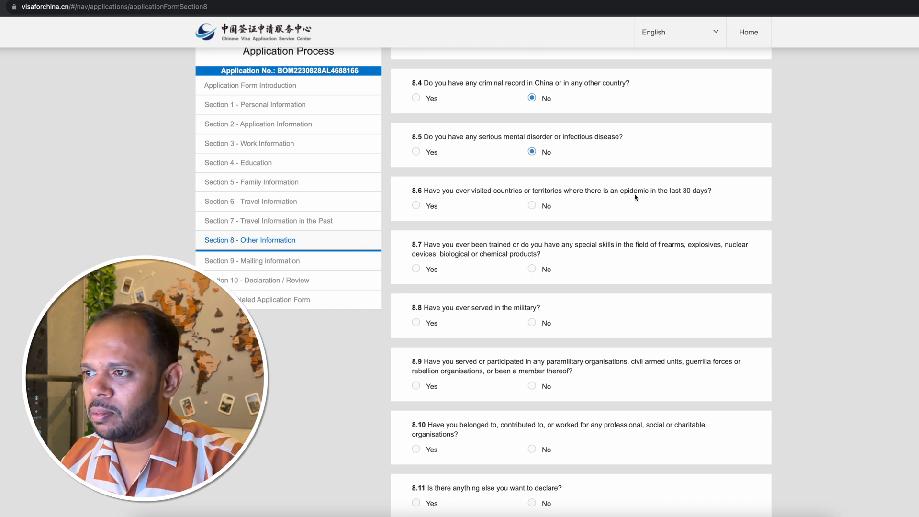
{"action": "left_click", "coordinate": [533, 206]}
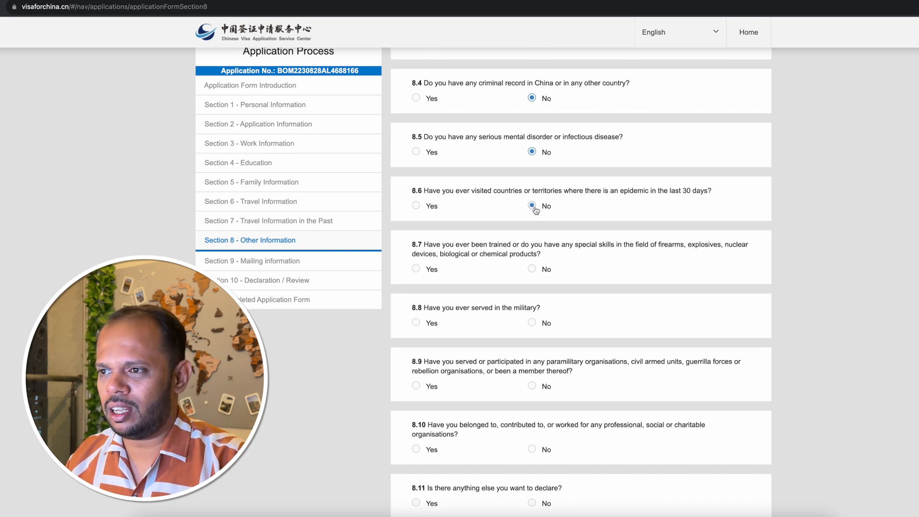
Answer No to 8.7 on special skills with weapons or hazardous products and to 8.8 on military service, checking the 8.8 Yes fields.
{"action": "scroll", "coordinate": [536, 213], "scroll_direction": "down", "scroll_amount": 3}
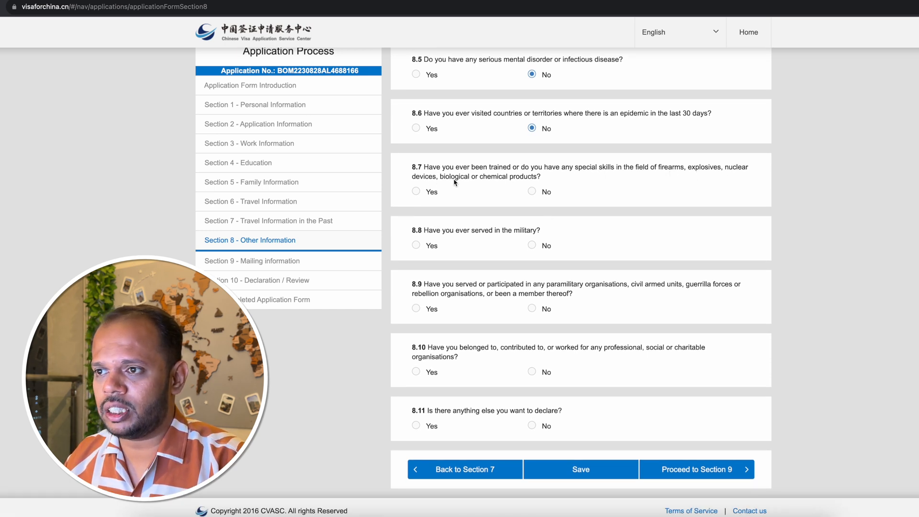
{"action": "left_click", "coordinate": [532, 192]}
{"action": "scroll", "coordinate": [580, 214], "scroll_direction": "down", "scroll_amount": 1}
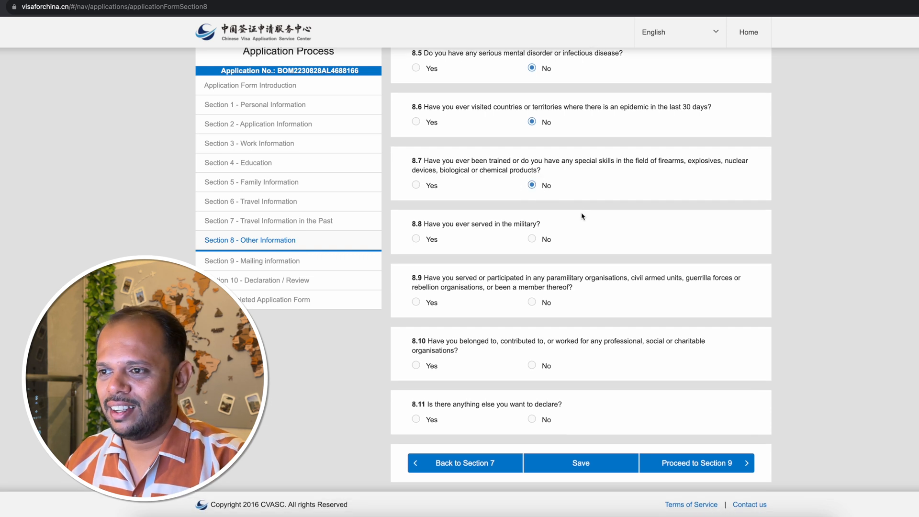
{"action": "left_click", "coordinate": [532, 241]}
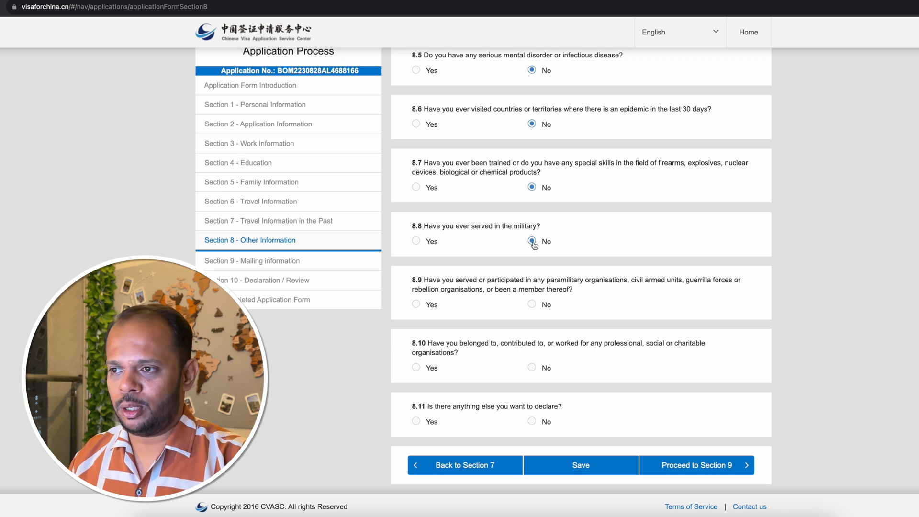
{"action": "left_click", "coordinate": [416, 242]}
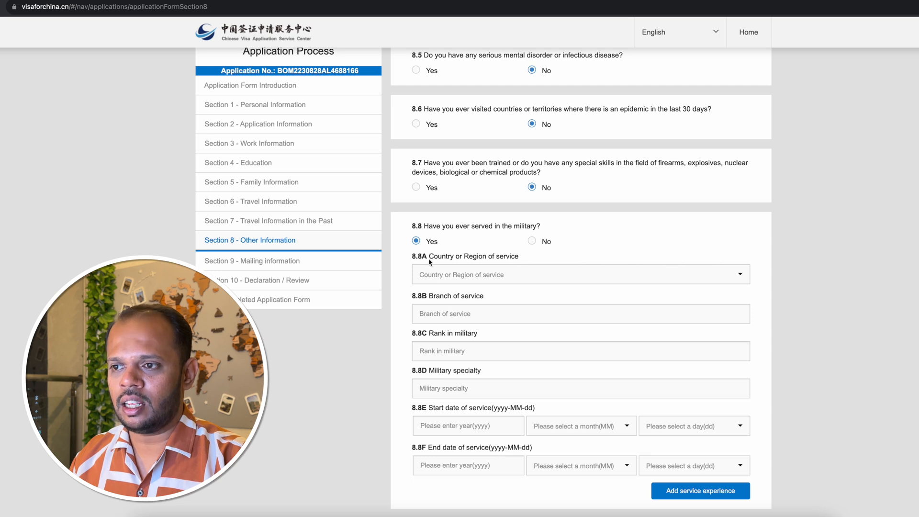
{"action": "left_click", "coordinate": [532, 242]}
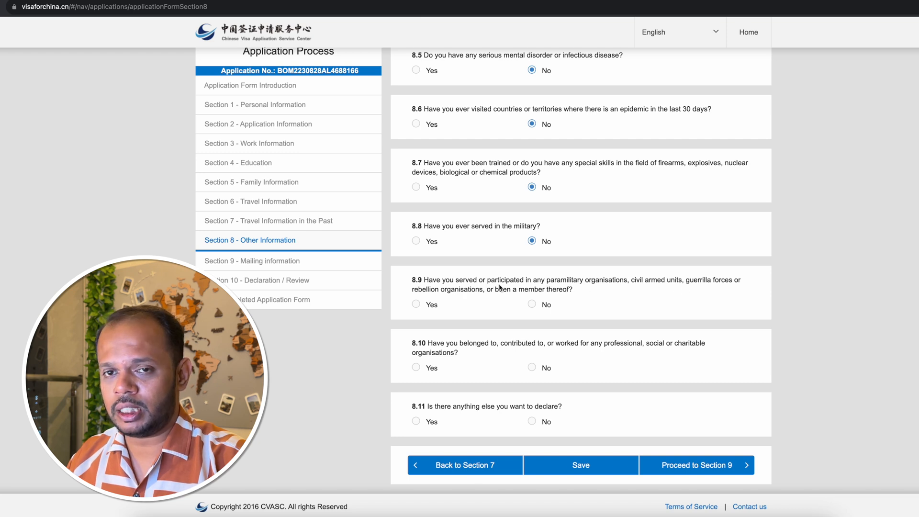
Answer No to 8.9 on paramilitary organisations, 8.10 on professional, social or charitable organisations and 8.11 on anything else to declare.
{"action": "left_click", "coordinate": [532, 304]}
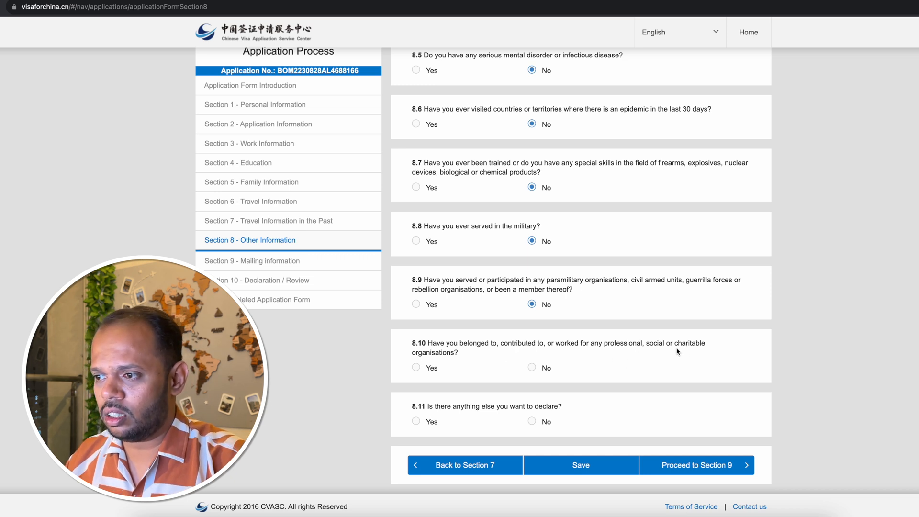
{"action": "left_click", "coordinate": [532, 368]}
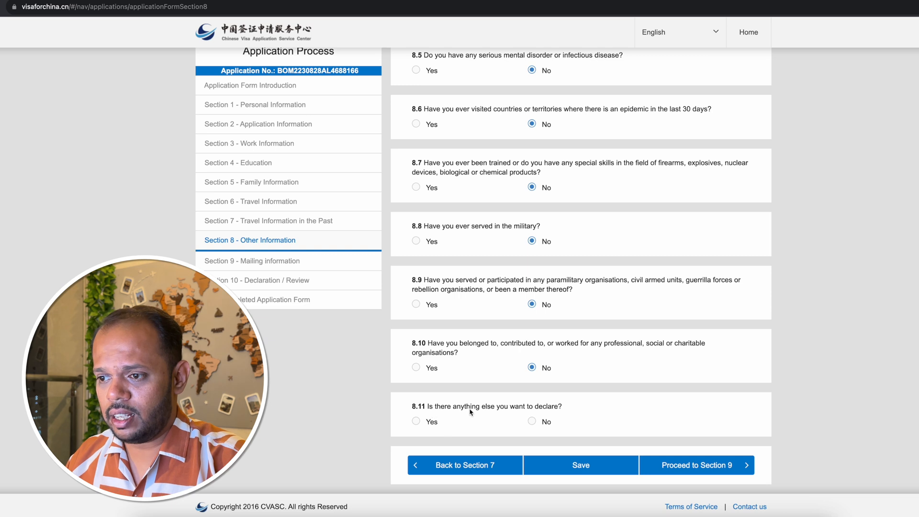
{"action": "left_click", "coordinate": [542, 419]}
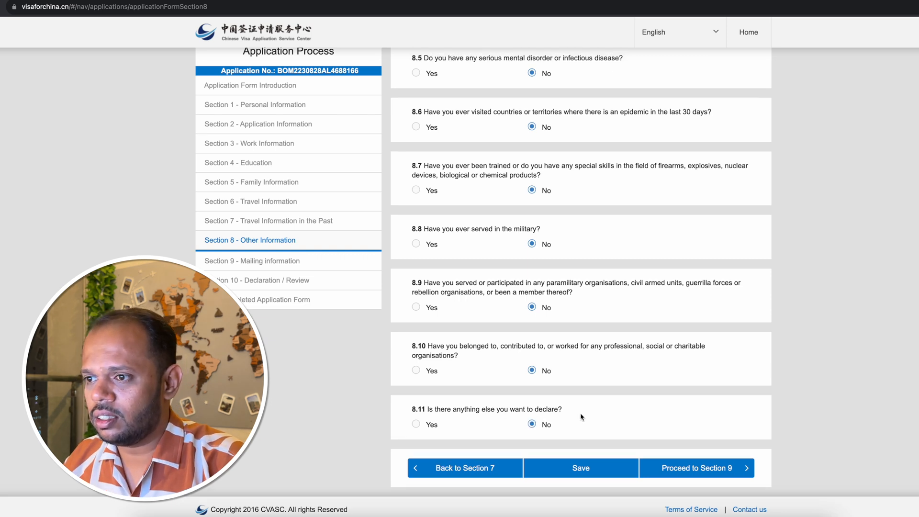
Save Section 8 and proceed to Section 9, Mailing information.
{"action": "left_click", "coordinate": [579, 468]}
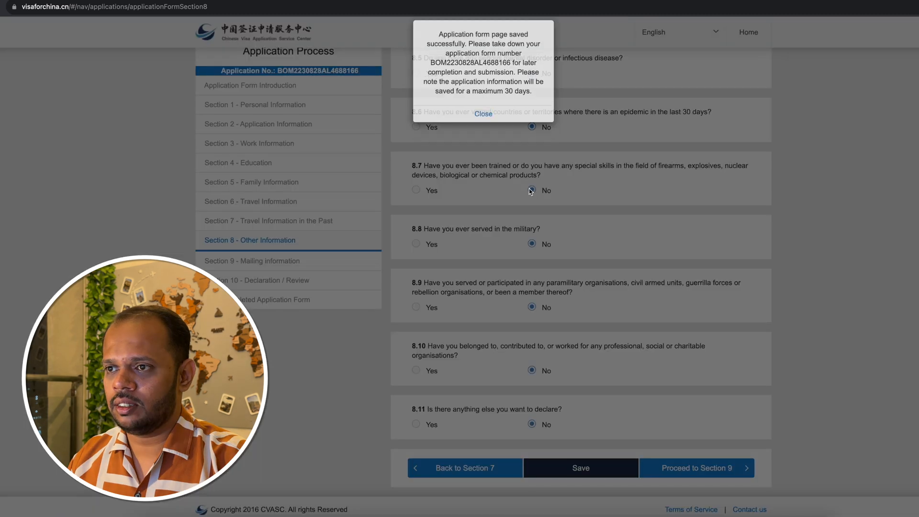
{"action": "left_click", "coordinate": [483, 114]}
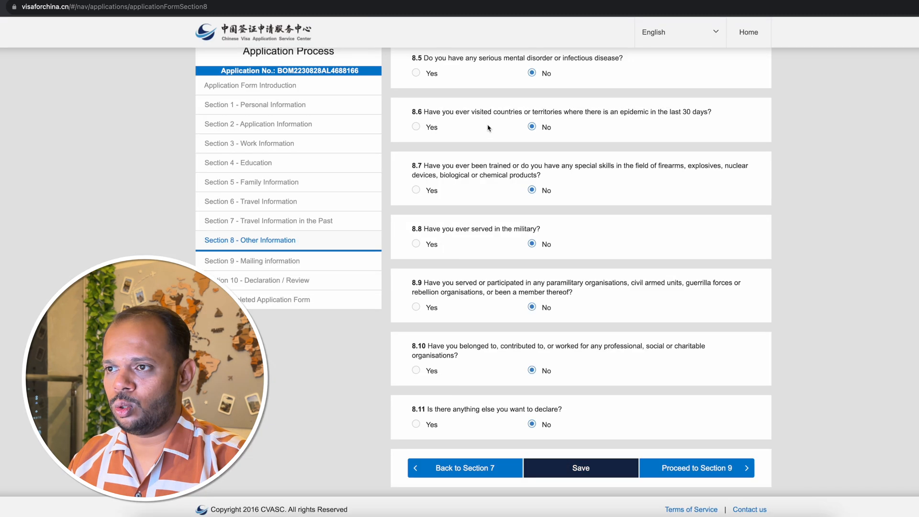
{"action": "left_click", "coordinate": [717, 472]}
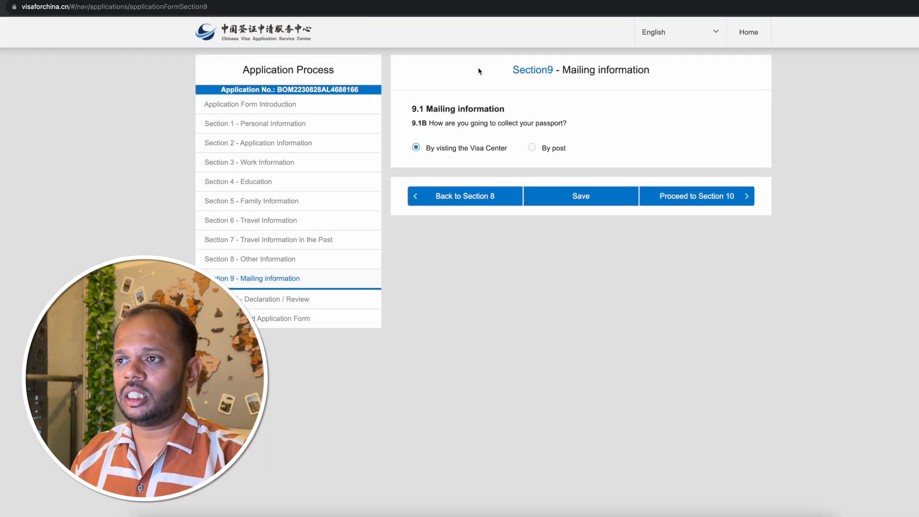
Check the address fields for By post under 9.1B, then set passport collection to visiting the Visa Center.
{"action": "left_click_drag", "start_coordinate": [479, 71], "coordinate": [656, 81]}
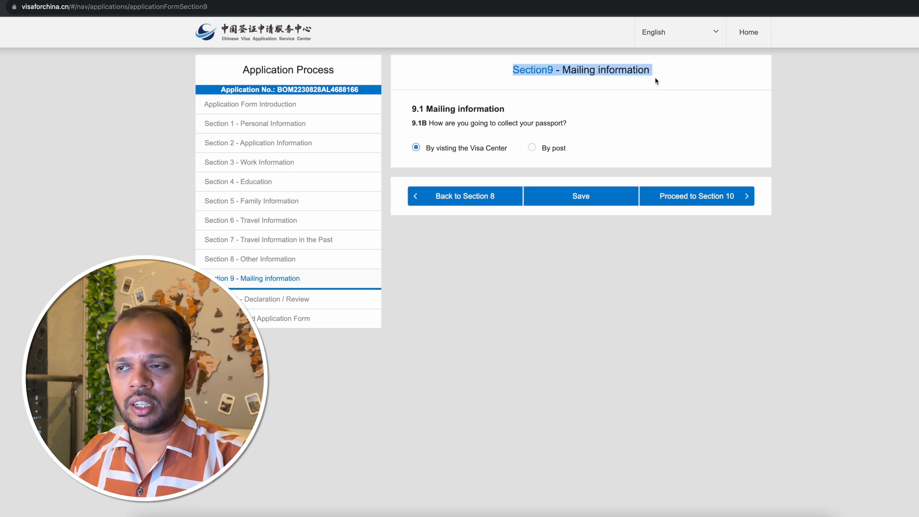
{"action": "left_click_drag", "start_coordinate": [436, 127], "coordinate": [573, 129]}
{"action": "left_click", "coordinate": [573, 130]}
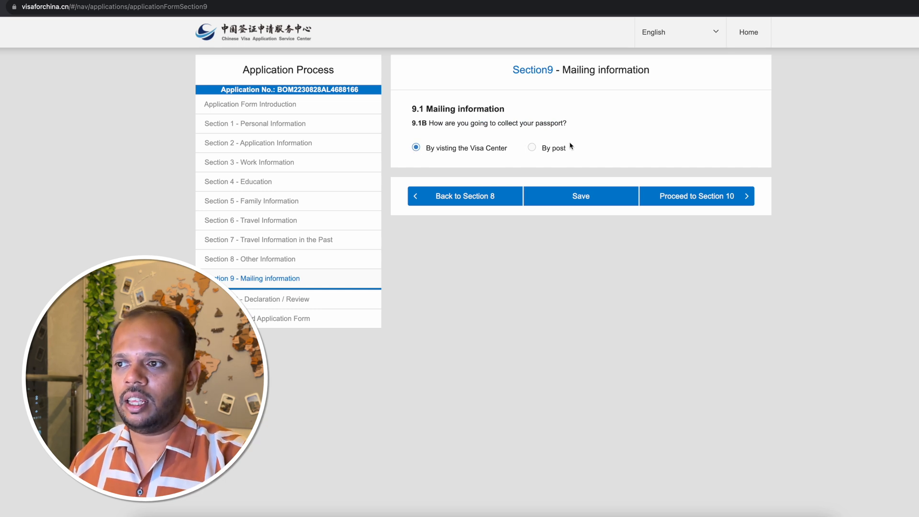
{"action": "left_click", "coordinate": [533, 148]}
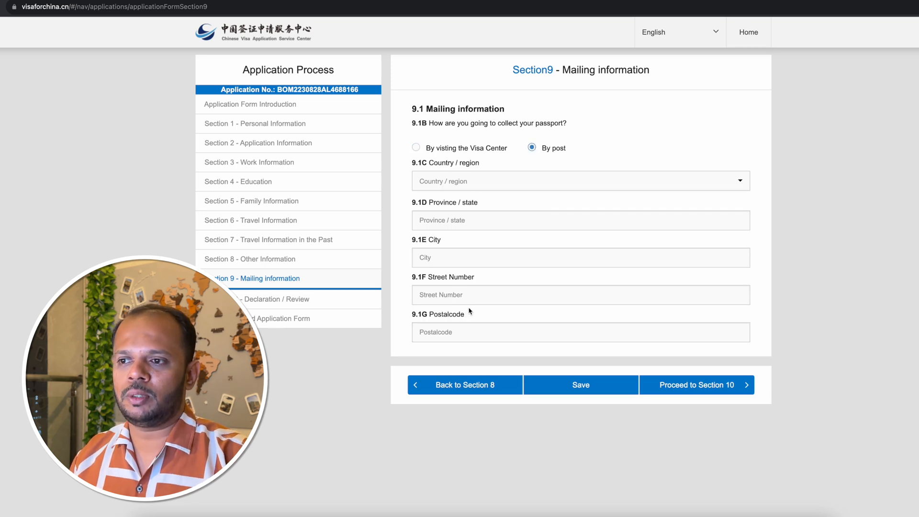
{"action": "left_click", "coordinate": [417, 148]}
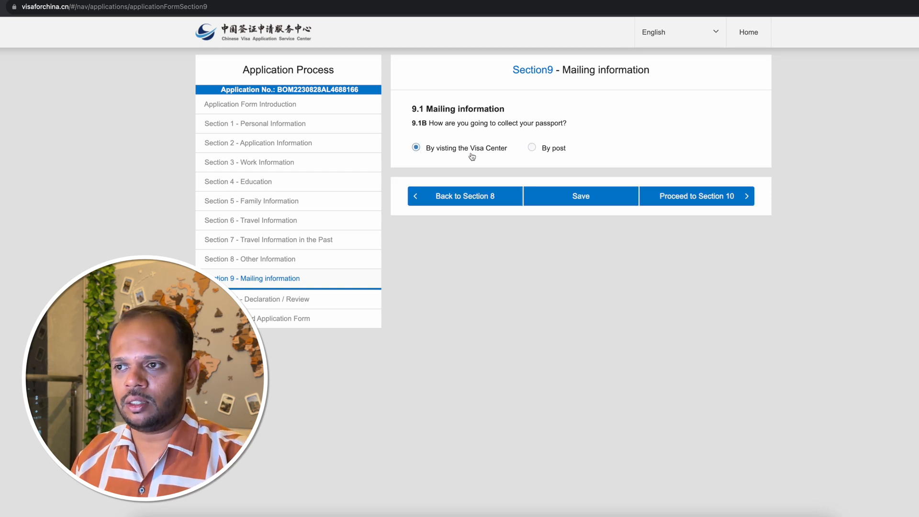
Save Section 9 and proceed to Section 10, Declaration / Review.
{"action": "left_click", "coordinate": [594, 200]}
{"action": "left_click", "coordinate": [500, 127]}
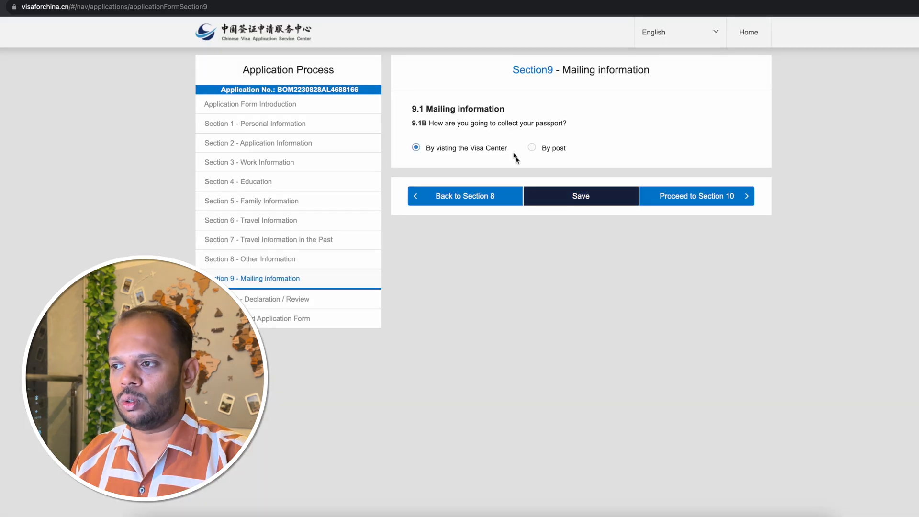
{"action": "left_click", "coordinate": [722, 197]}
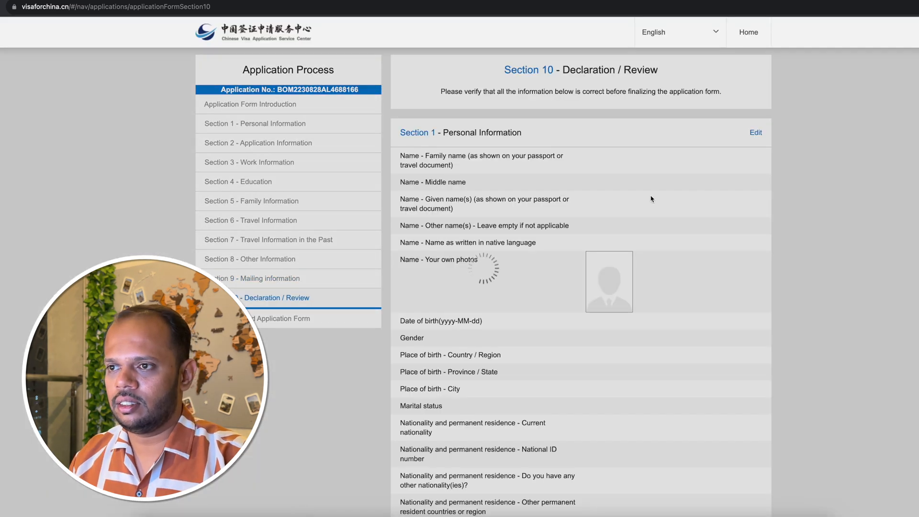
Review the entered information for Sections 1 to 9 through to the 10.1A Declaration.
{"action": "scroll", "coordinate": [596, 182], "scroll_direction": "down", "scroll_amount": 1}
{"action": "scroll", "coordinate": [596, 182], "scroll_direction": "down", "scroll_amount": 2}
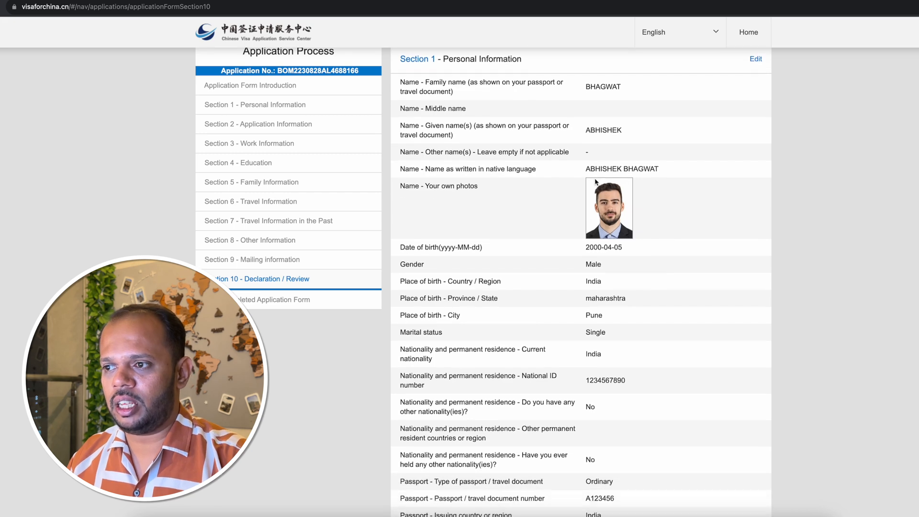
{"action": "scroll", "coordinate": [596, 182], "scroll_direction": "down", "scroll_amount": 5}
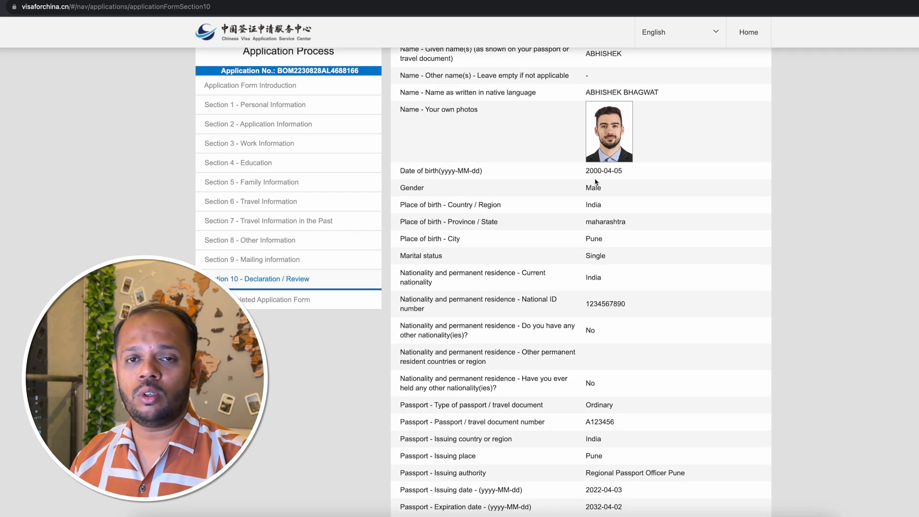
{"action": "scroll", "coordinate": [596, 182], "scroll_direction": "down", "scroll_amount": 5}
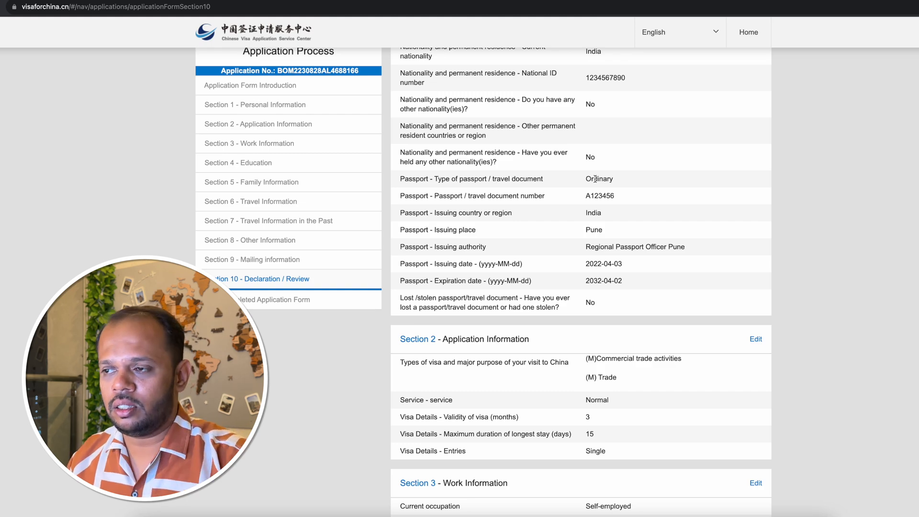
{"action": "scroll", "coordinate": [596, 179], "scroll_direction": "down", "scroll_amount": 15}
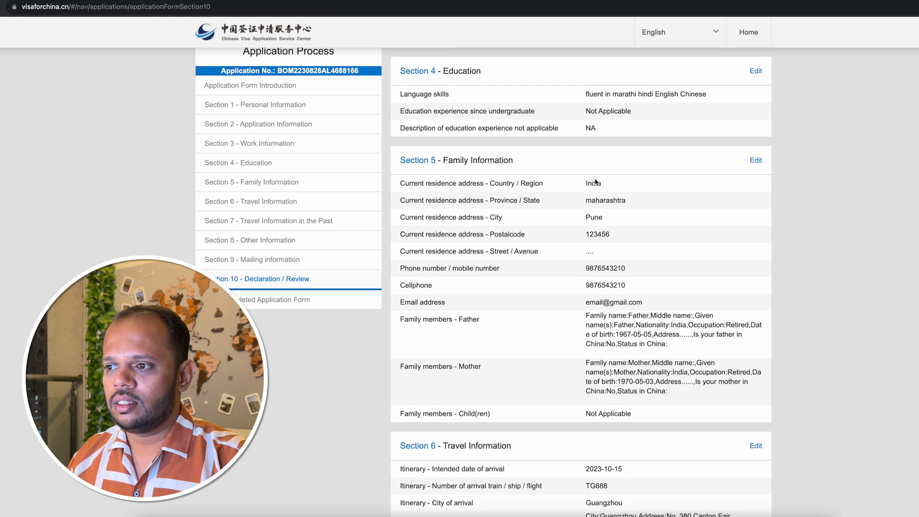
{"action": "scroll", "coordinate": [595, 182], "scroll_direction": "down", "scroll_amount": 20}
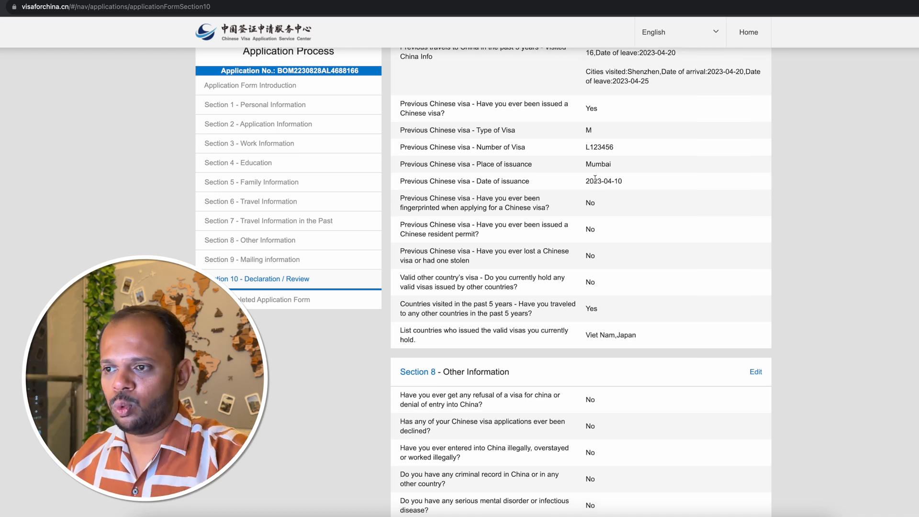
{"action": "scroll", "coordinate": [595, 181], "scroll_direction": "down", "scroll_amount": 15}
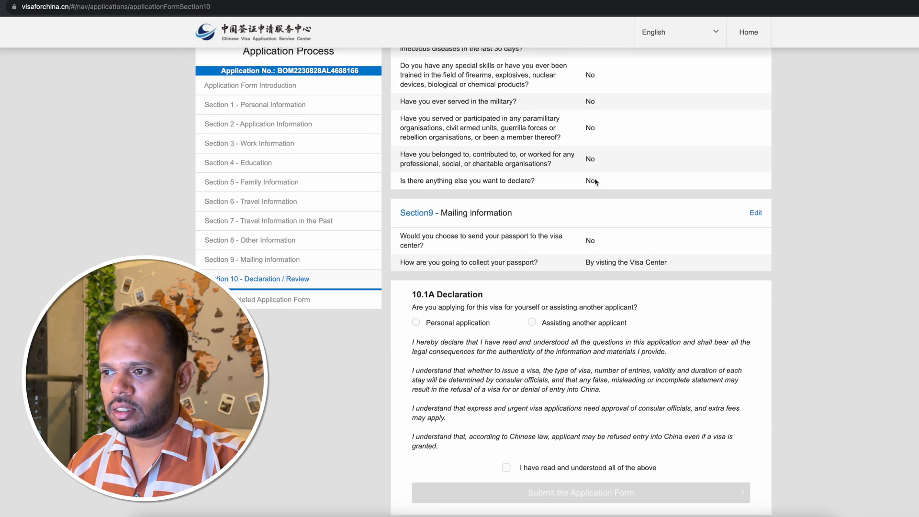
Mark the declaration as a Personal application, accept its statements, and submit the application form with confirmation.
{"action": "scroll", "coordinate": [596, 181], "scroll_direction": "down", "scroll_amount": 2}
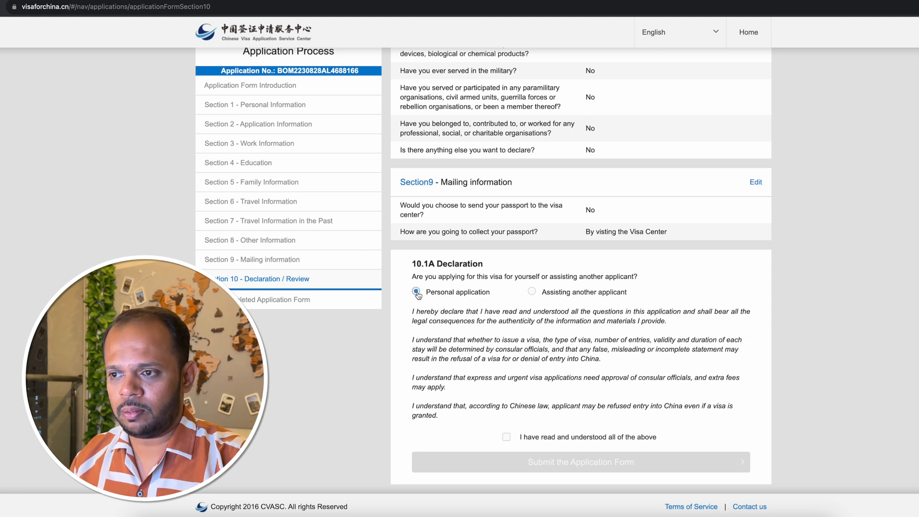
{"action": "left_click", "coordinate": [417, 292]}
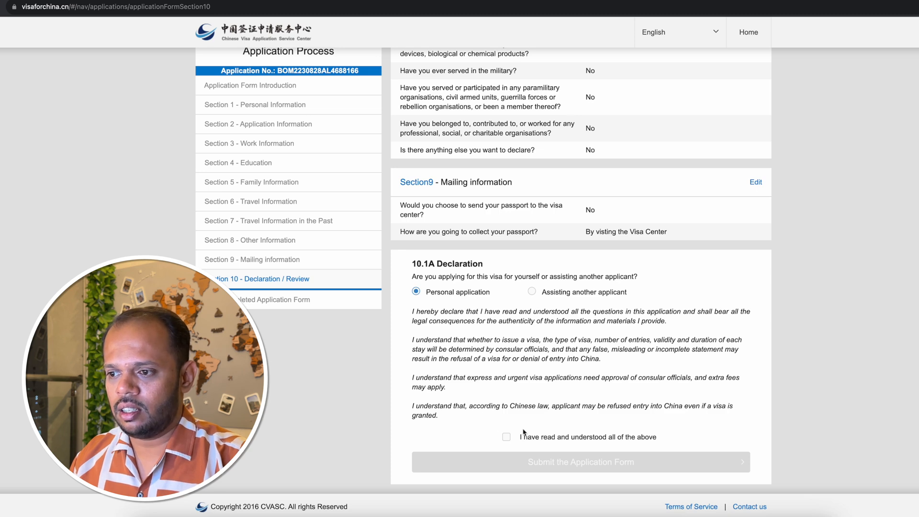
{"action": "left_click", "coordinate": [506, 437]}
{"action": "left_click", "coordinate": [550, 462]}
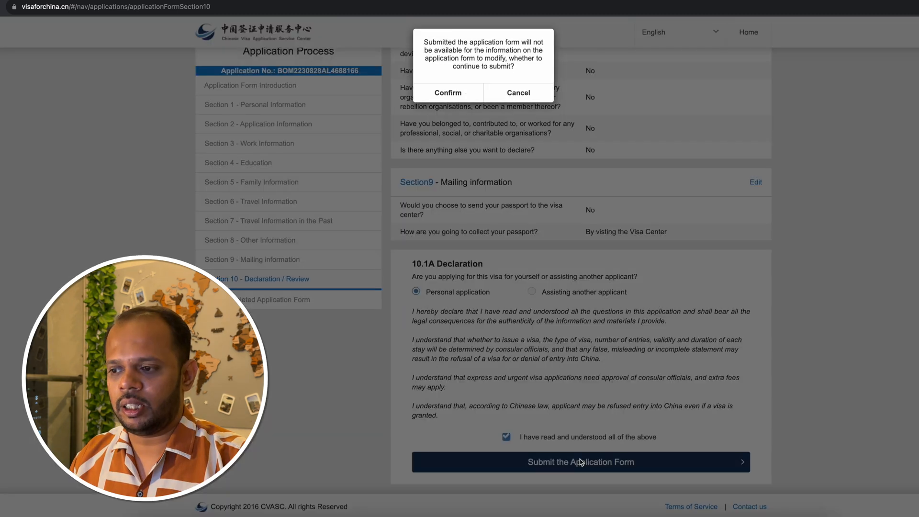
{"action": "left_click", "coordinate": [447, 101]}
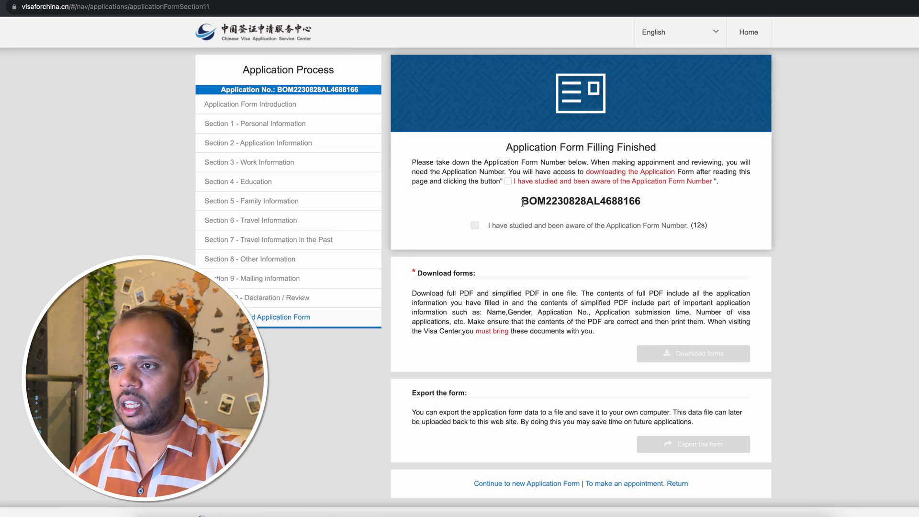
Acknowledge awareness of the Application Form Number and download the completed forms.
{"action": "left_click_drag", "start_coordinate": [523, 203], "coordinate": [642, 203]}
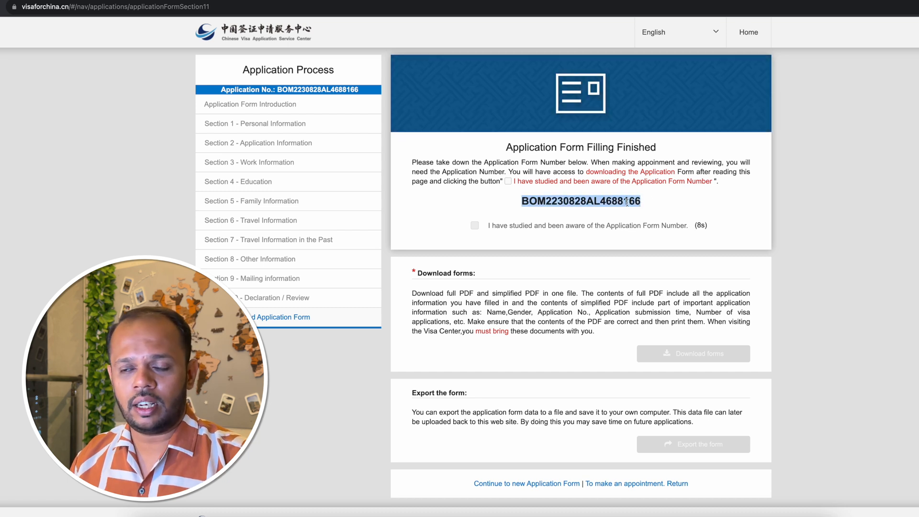
{"action": "left_click", "coordinate": [476, 227]}
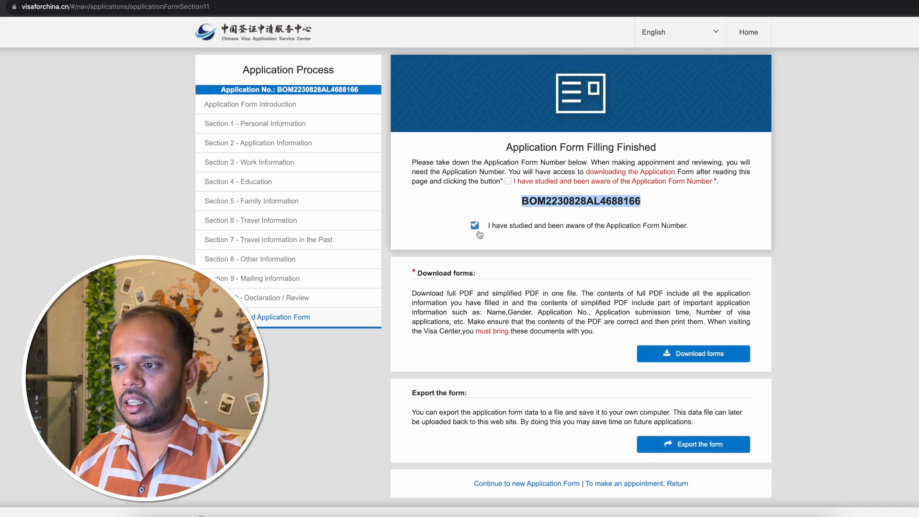
{"action": "left_click", "coordinate": [703, 355]}
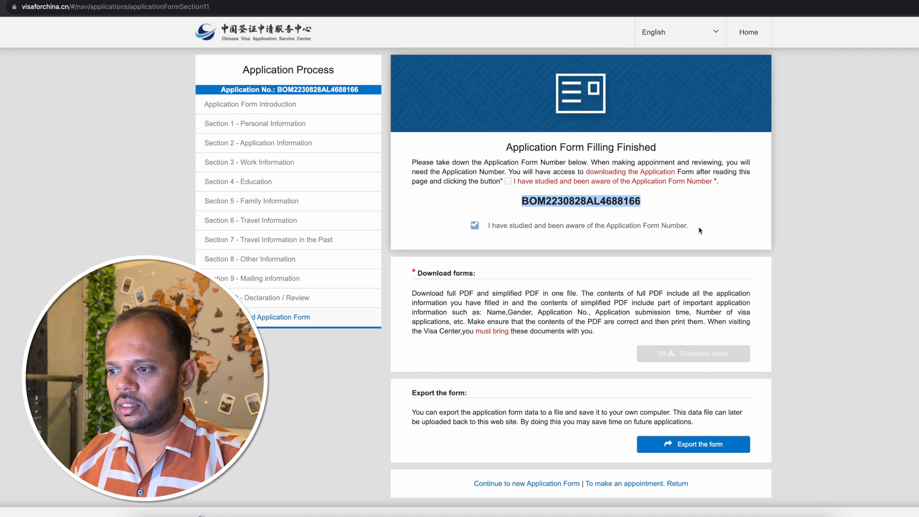
Open the appointment scheduling form for the completed visa application and confirm continuing to it.
{"action": "scroll", "coordinate": [643, 228], "scroll_direction": "down", "scroll_amount": 1}
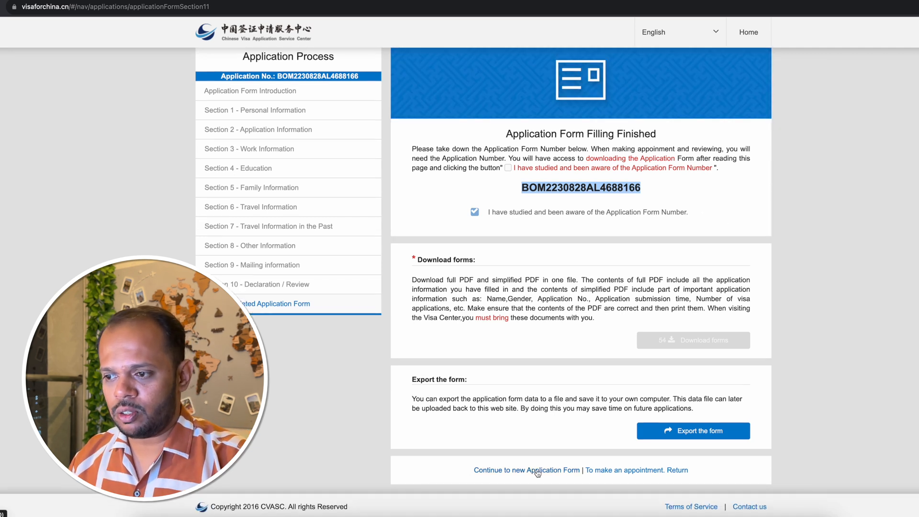
{"action": "left_click", "coordinate": [622, 474]}
{"action": "left_click", "coordinate": [454, 96]}
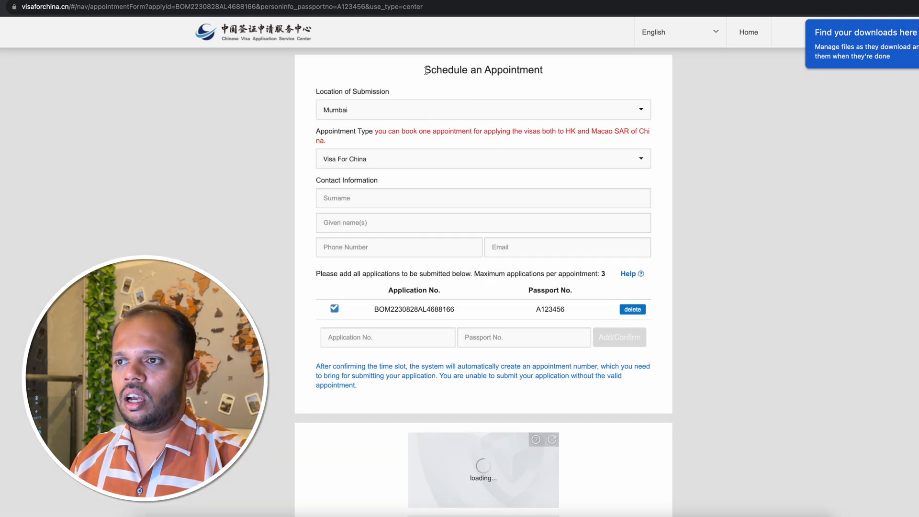
{"action": "left_click_drag", "start_coordinate": [426, 71], "coordinate": [546, 72]}
{"action": "left_click", "coordinate": [550, 74]}
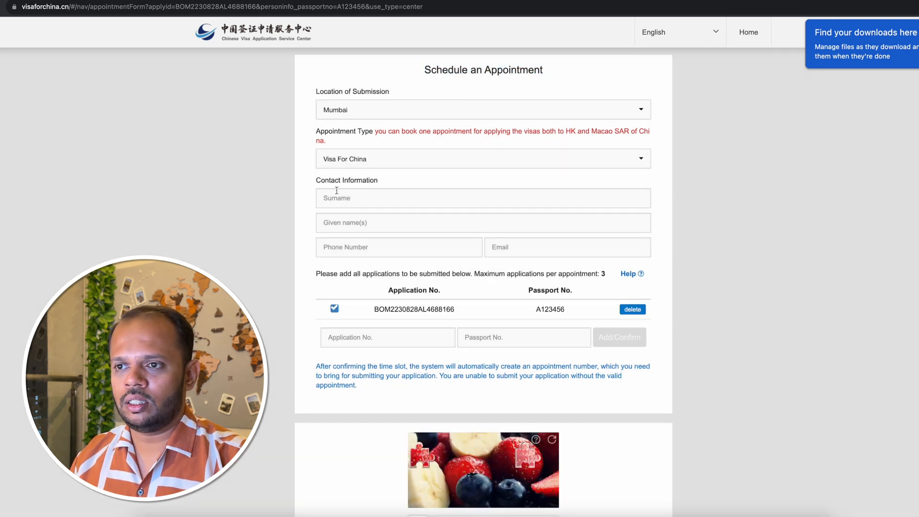
Fill in the appointment contact information with the applicant's surname, given name, phone number and email.
{"action": "left_click", "coordinate": [352, 200]}
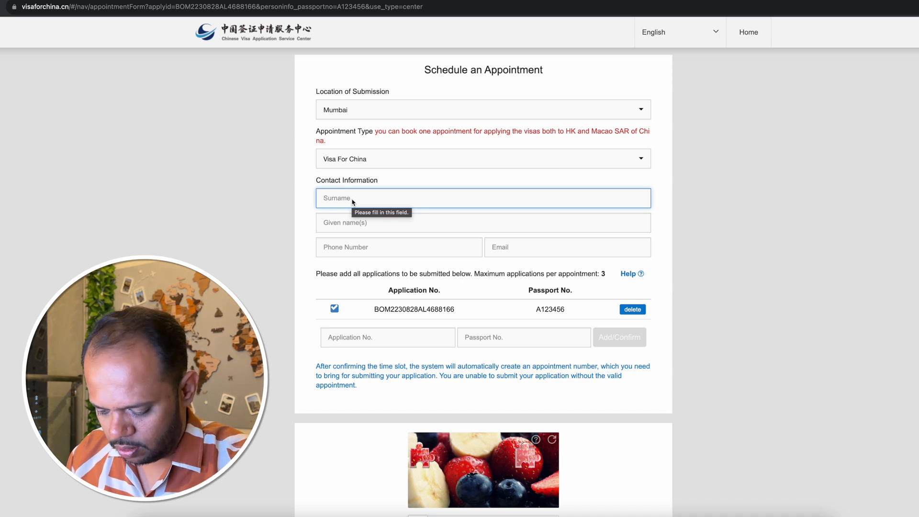
{"action": "key", "text": "Tab"}
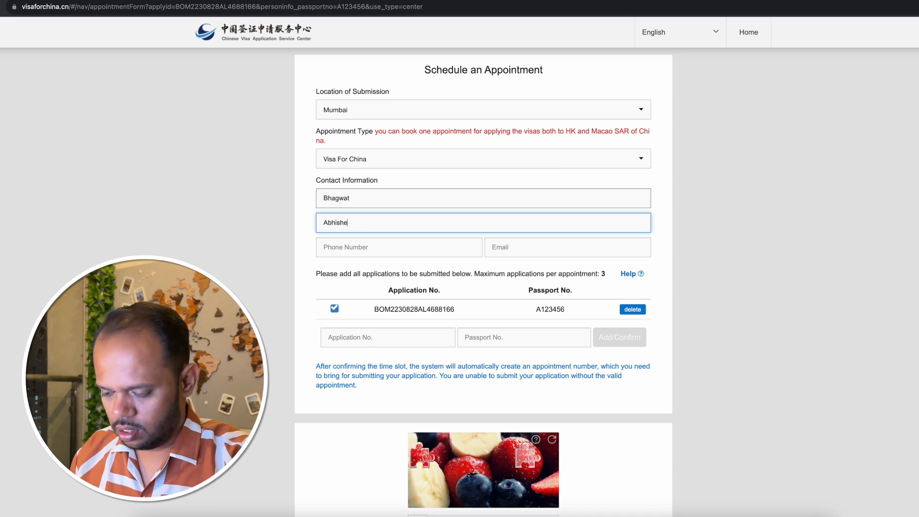
{"action": "key", "text": "Tab"}
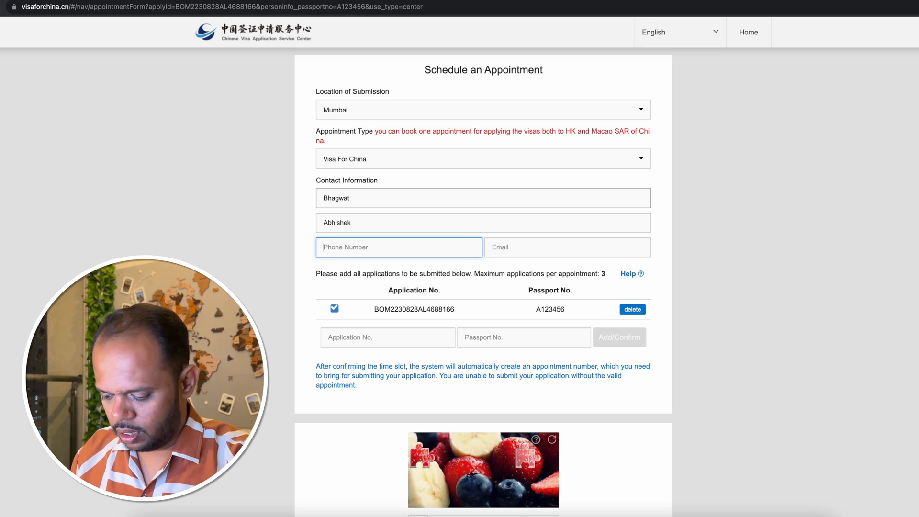
{"action": "type", "text": "98765443210"}
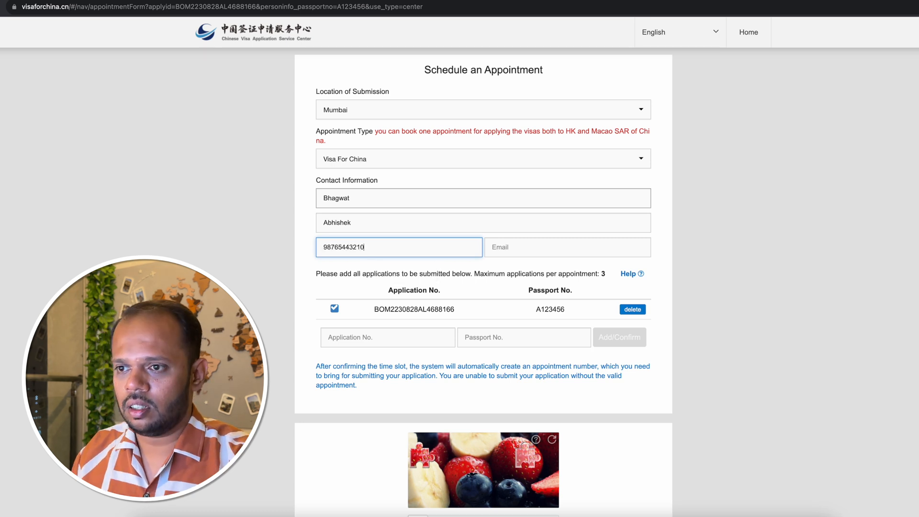
{"action": "left_click", "coordinate": [508, 247]}
{"action": "left_click", "coordinate": [564, 272]}
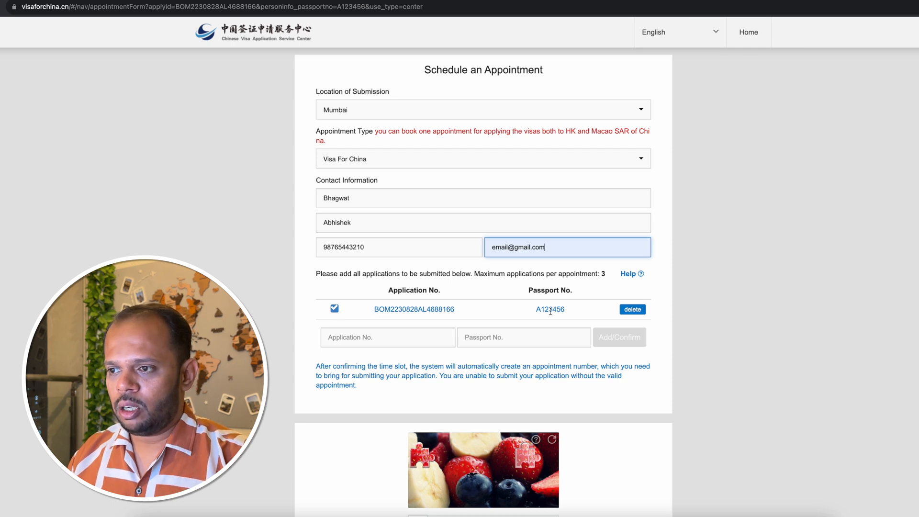
Complete the image puzzle verification and the access verification slider to load the appointment calendar.
{"action": "scroll", "coordinate": [422, 466], "scroll_direction": "down", "scroll_amount": 2}
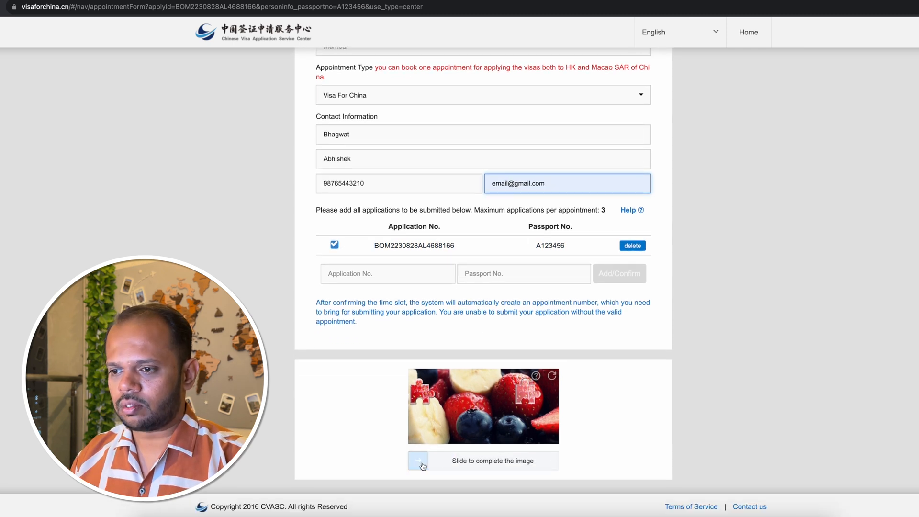
{"action": "left_click_drag", "start_coordinate": [423, 466], "coordinate": [530, 467]}
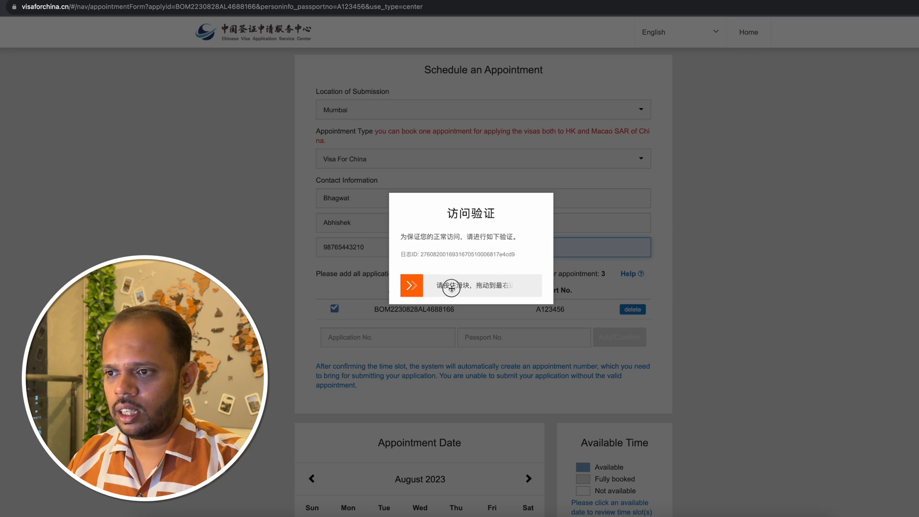
{"action": "left_click_drag", "start_coordinate": [412, 286], "coordinate": [531, 286]}
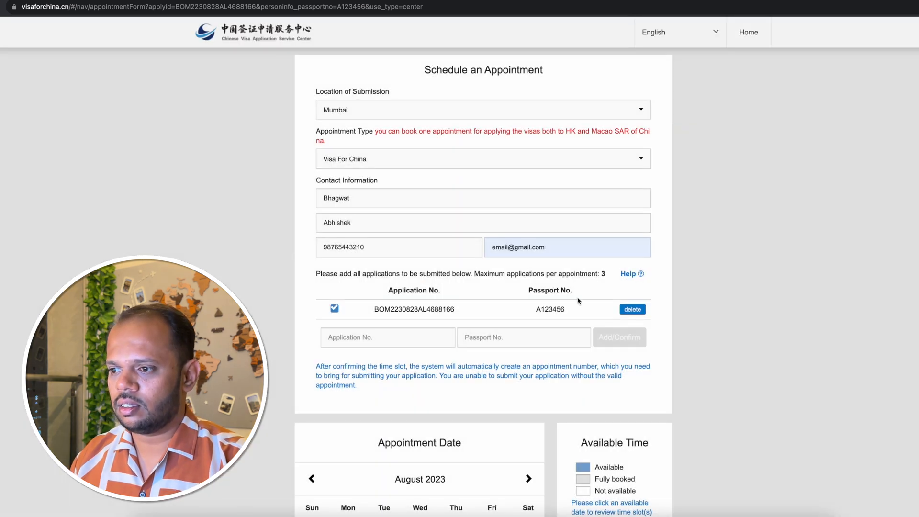
Check the available dates, select the 11:01~12:00 slot on 6 September 2023, and confirm the appointment.
{"action": "scroll", "coordinate": [578, 300], "scroll_direction": "down", "scroll_amount": 5}
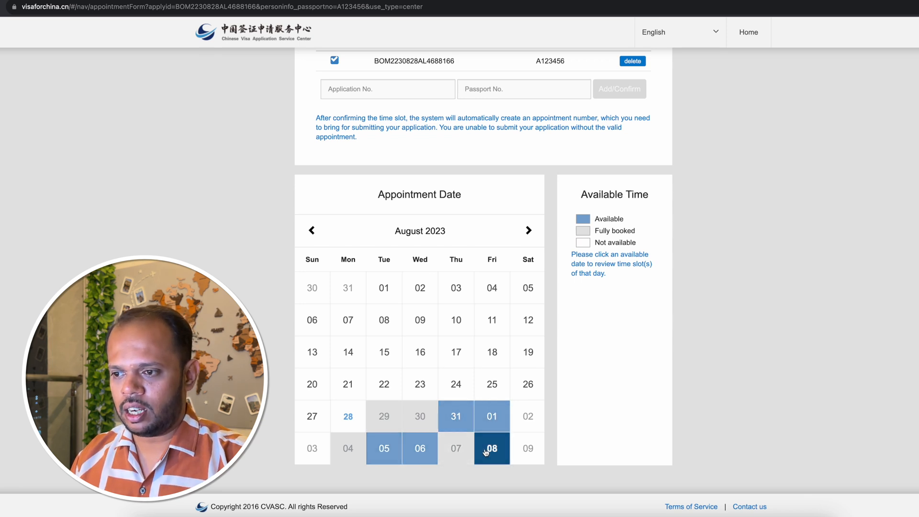
{"action": "left_click", "coordinate": [458, 418]}
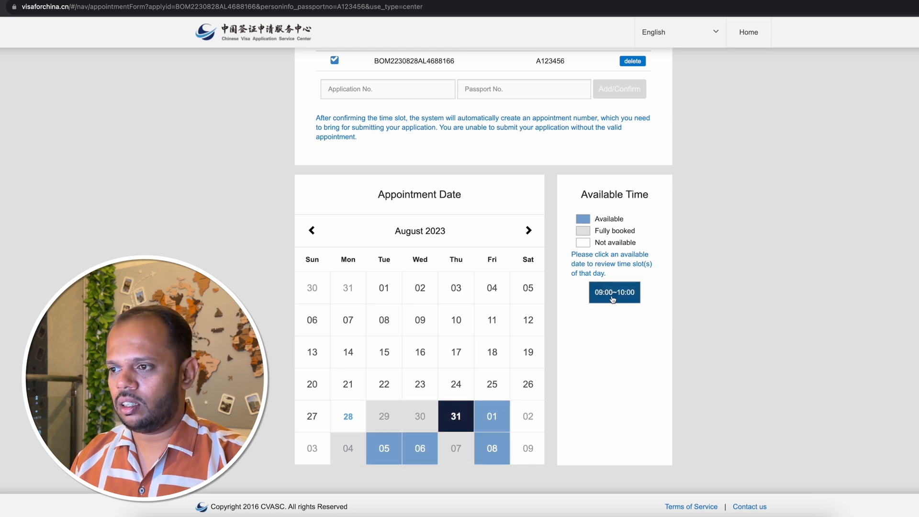
{"action": "left_click", "coordinate": [502, 420]}
{"action": "left_click", "coordinate": [418, 322]}
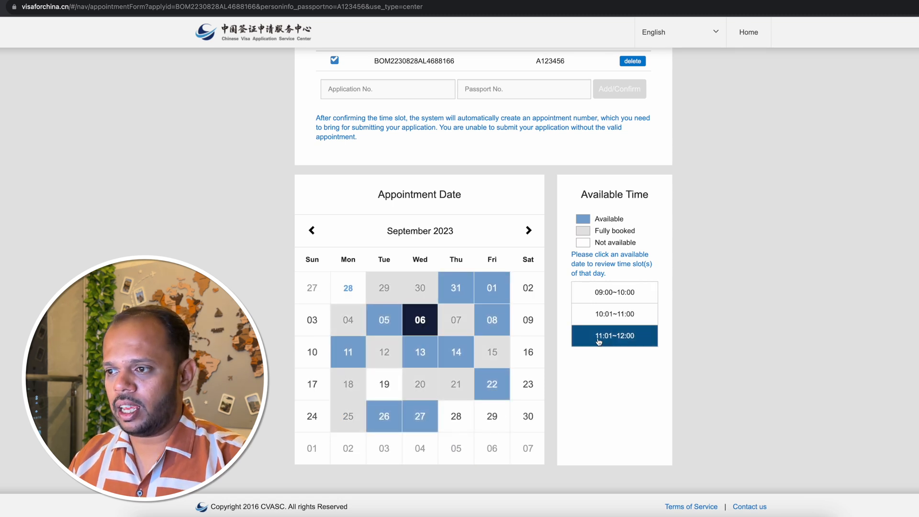
{"action": "left_click", "coordinate": [644, 342]}
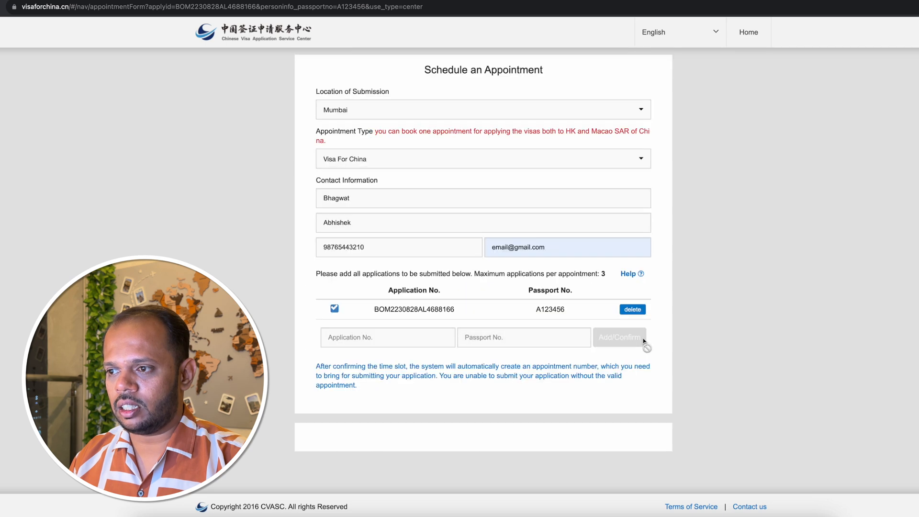
{"action": "left_click", "coordinate": [451, 83]}
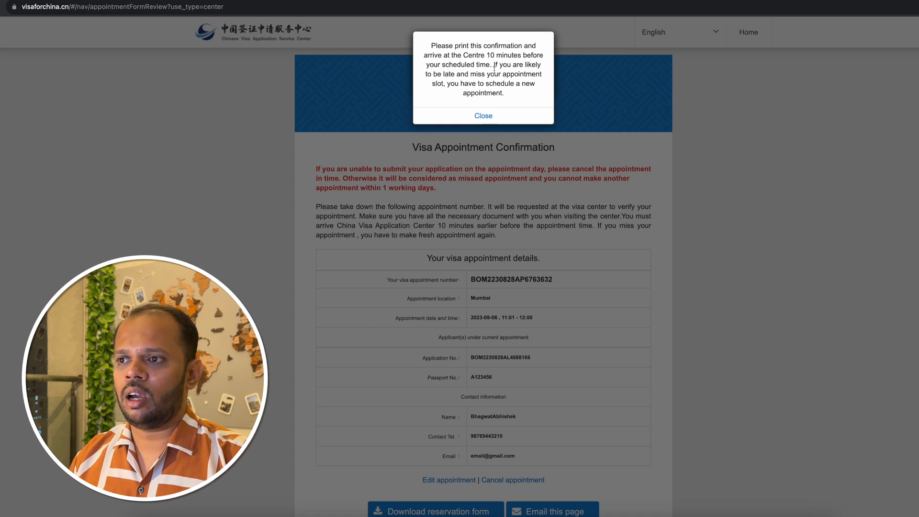
Dismiss the appointment confirmation notices and download the reservation form.
{"action": "left_click", "coordinate": [486, 119]}
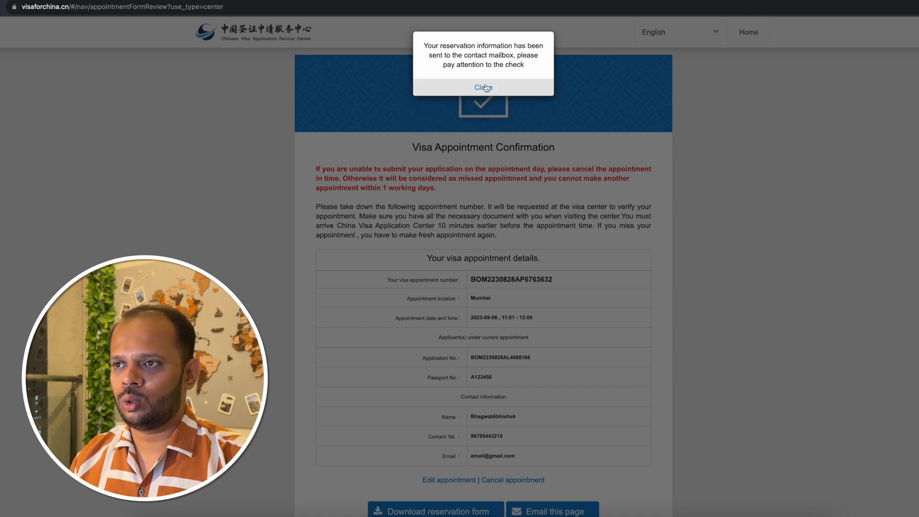
{"action": "left_click", "coordinate": [486, 87]}
{"action": "scroll", "coordinate": [486, 88], "scroll_direction": "down", "scroll_amount": 2}
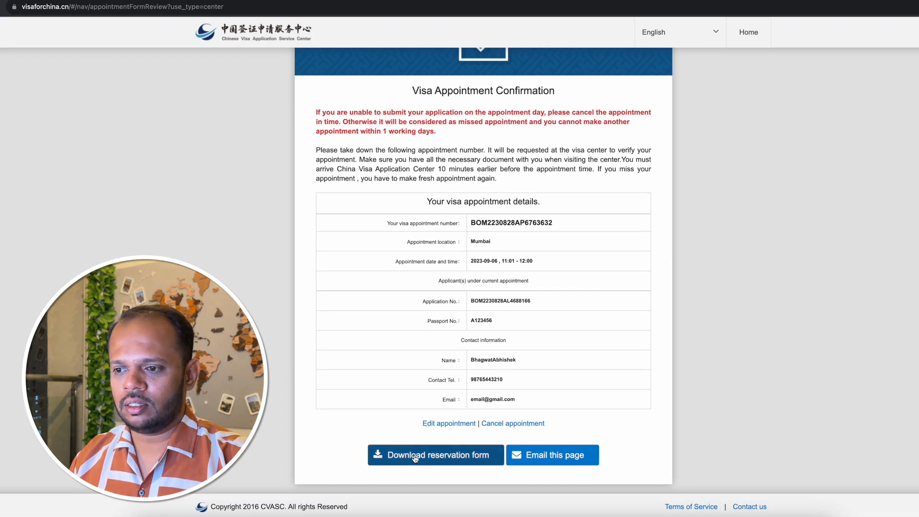
{"action": "left_click", "coordinate": [463, 459]}
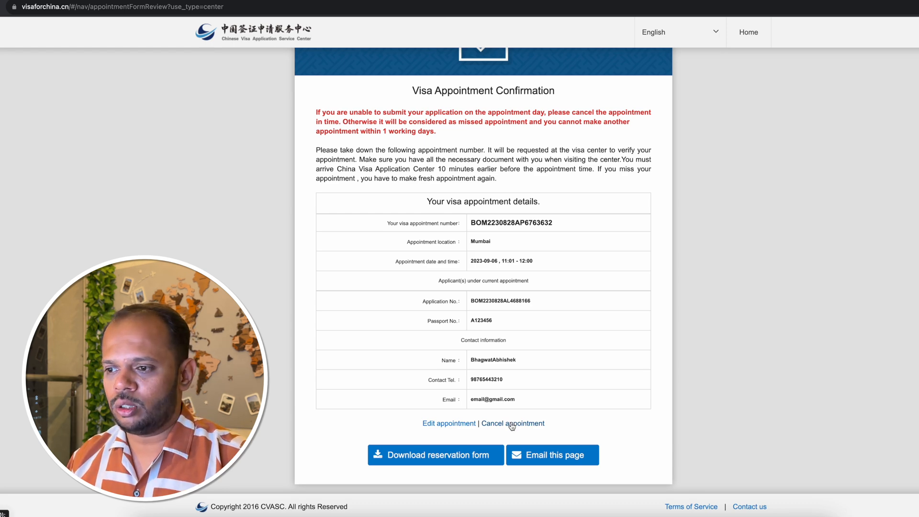
Cancel the visa appointment, confirm the cancellation, and dismiss the resulting notices.
{"action": "left_click", "coordinate": [512, 425]}
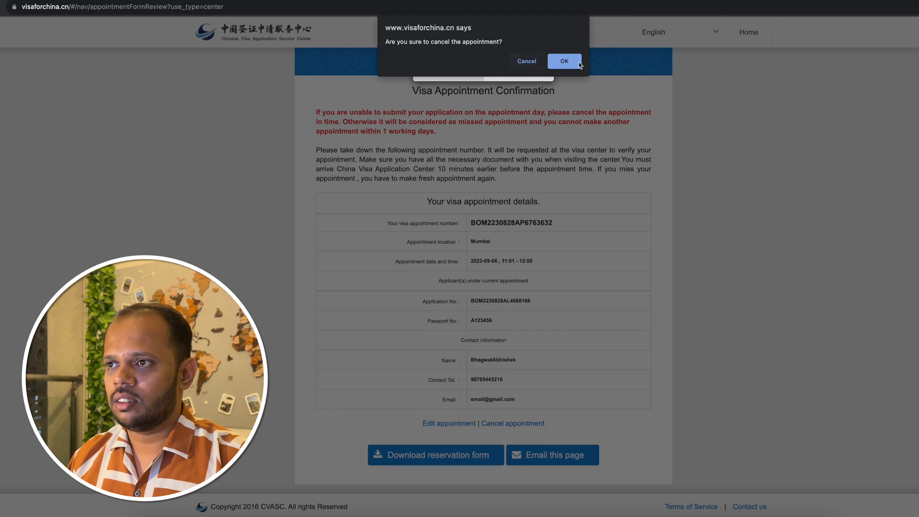
{"action": "left_click", "coordinate": [565, 61]}
{"action": "left_click", "coordinate": [483, 70]}
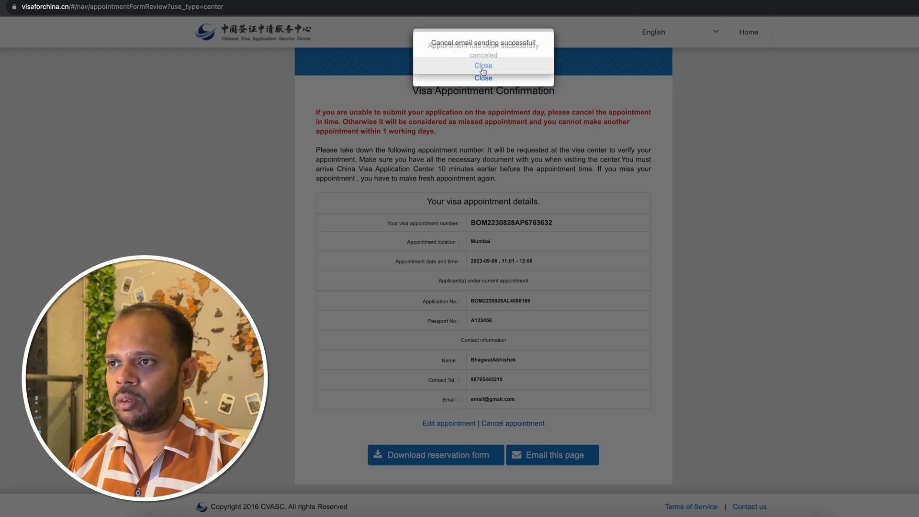
{"action": "left_click", "coordinate": [493, 79]}
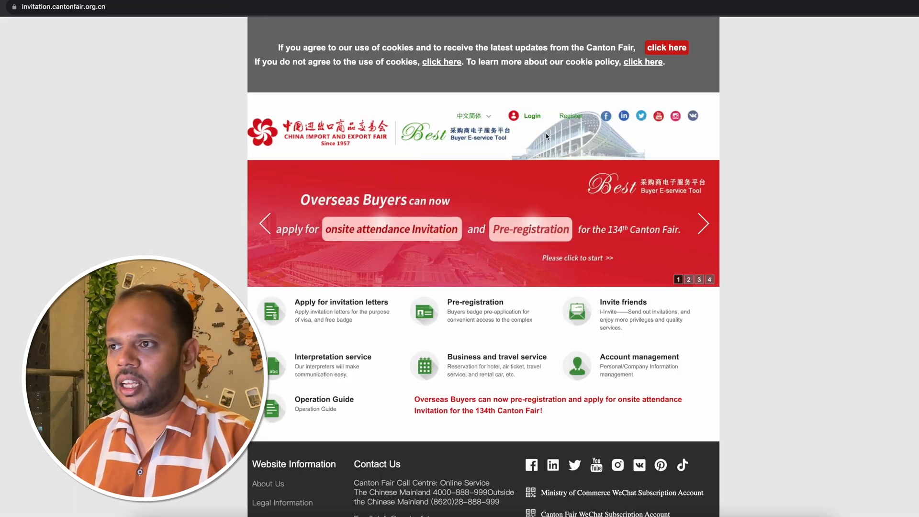
Open the new account registration form on the Canton Fair site and examine its ID document and passport fields.
{"action": "left_click", "coordinate": [575, 119]}
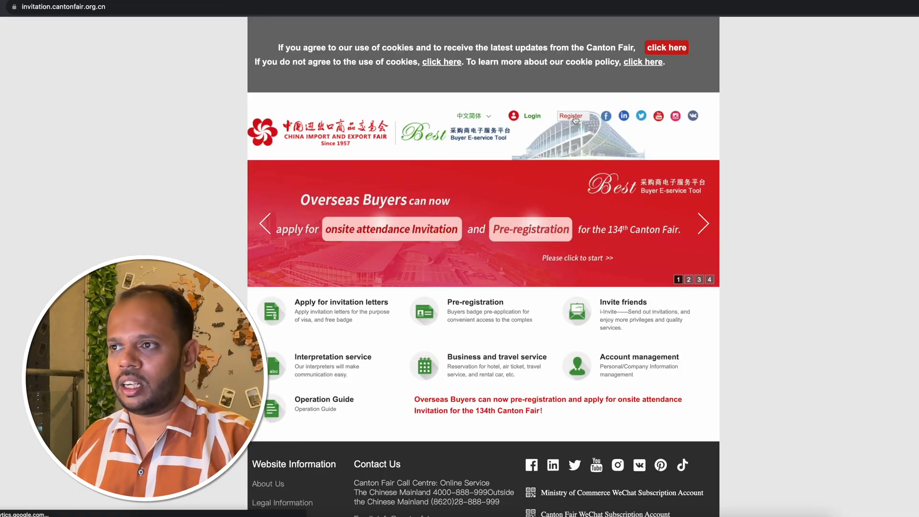
{"action": "scroll", "coordinate": [319, 182], "scroll_direction": "down", "scroll_amount": 2}
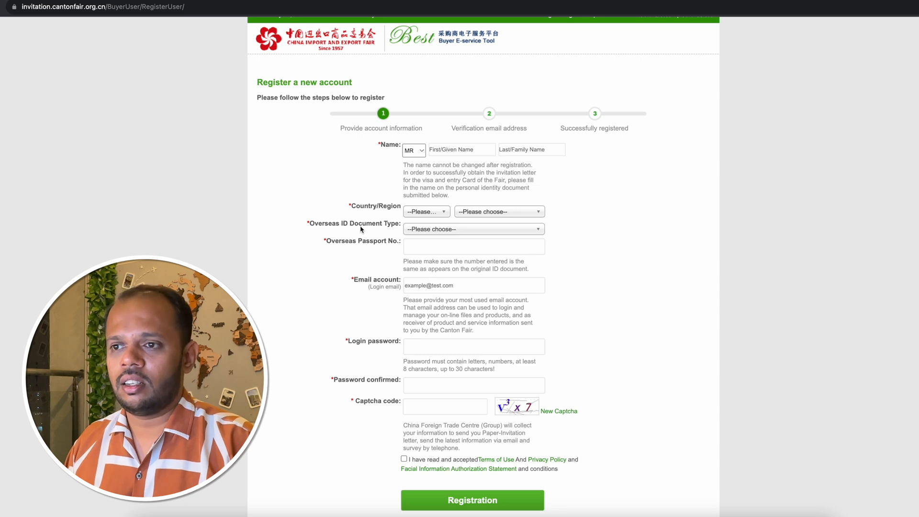
{"action": "left_click", "coordinate": [441, 233]}
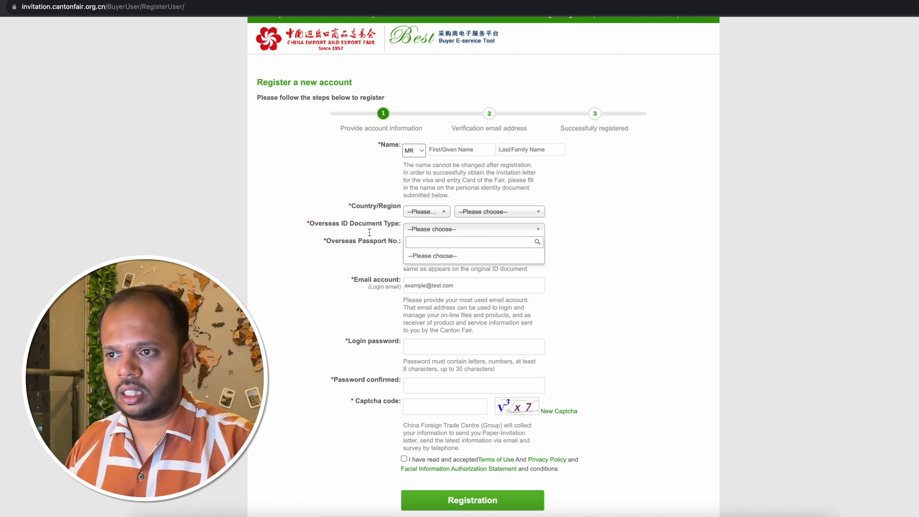
{"action": "left_click", "coordinate": [320, 241]}
{"action": "left_click", "coordinate": [409, 243]}
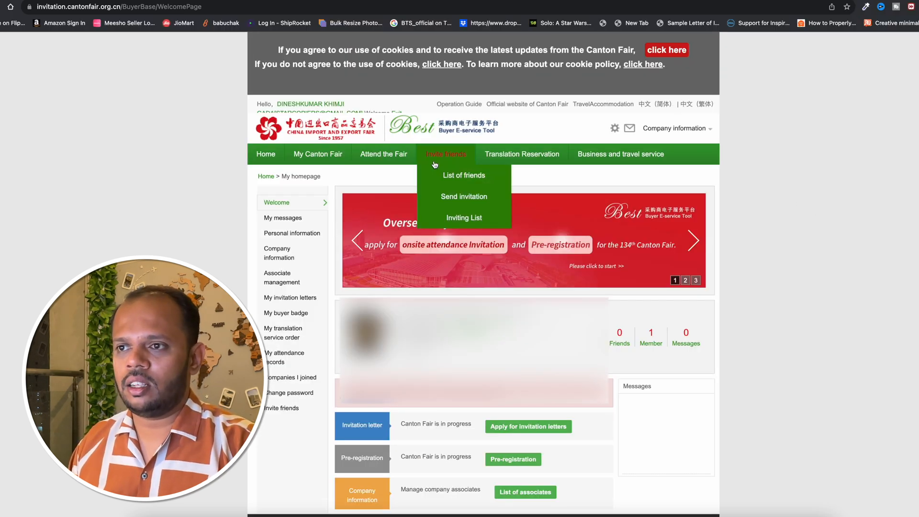
Open the Canton Fair invitation letter application and examine its letter type, address and purchase intention options.
{"action": "mouse_move", "coordinate": [385, 155]}
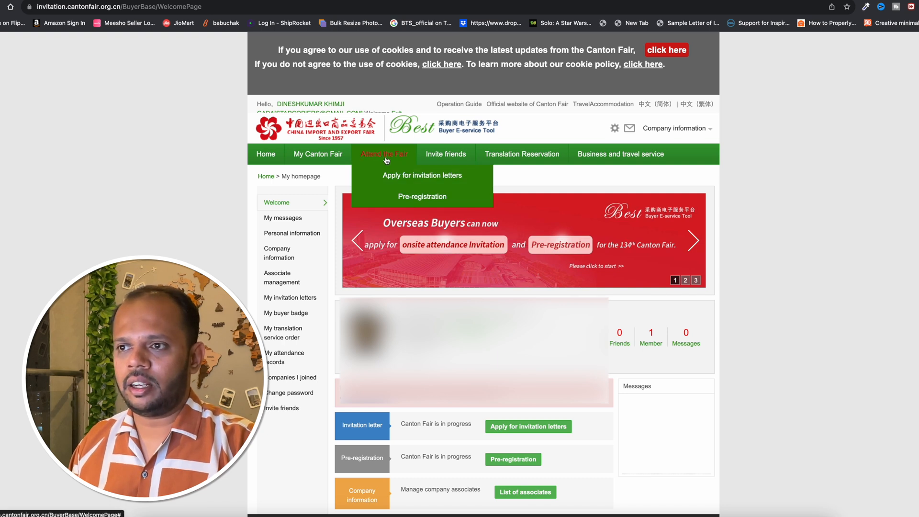
{"action": "left_click", "coordinate": [464, 180]}
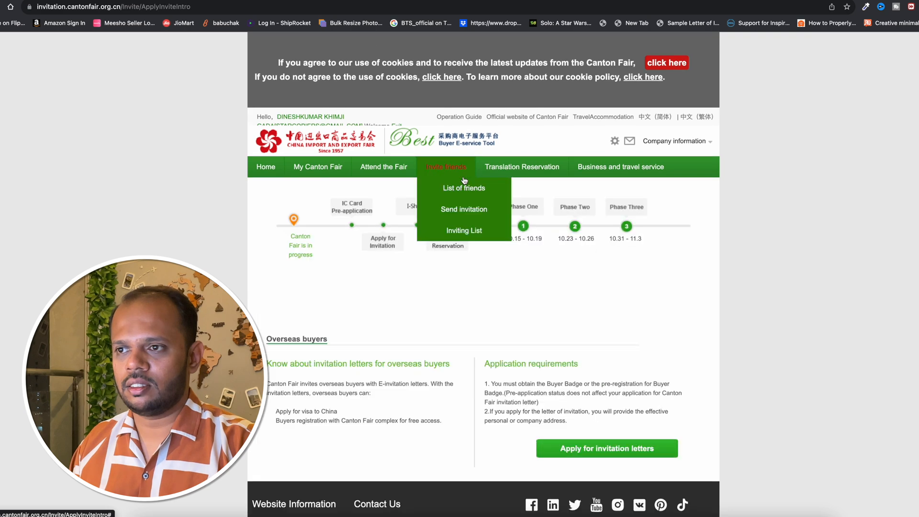
{"action": "left_click", "coordinate": [631, 451]}
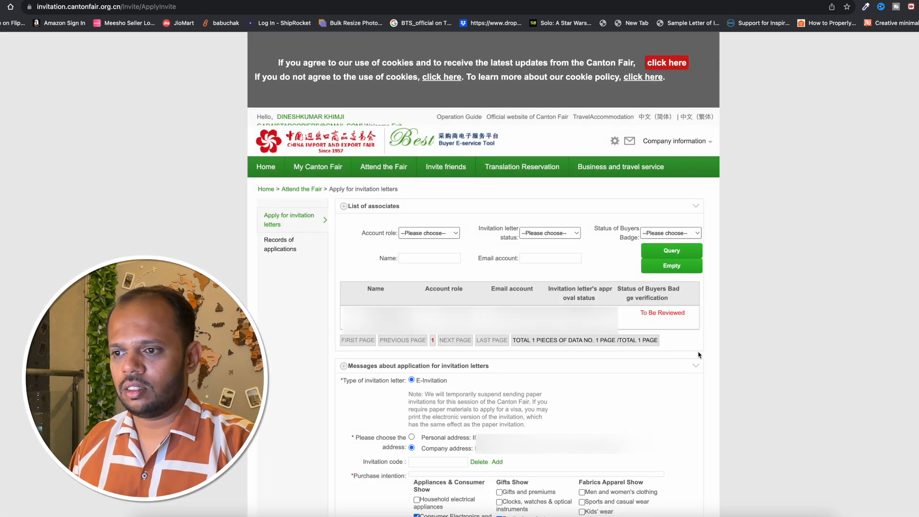
{"action": "scroll", "coordinate": [743, 358], "scroll_direction": "down", "scroll_amount": 2}
{"action": "scroll", "coordinate": [743, 358], "scroll_direction": "down", "scroll_amount": 2}
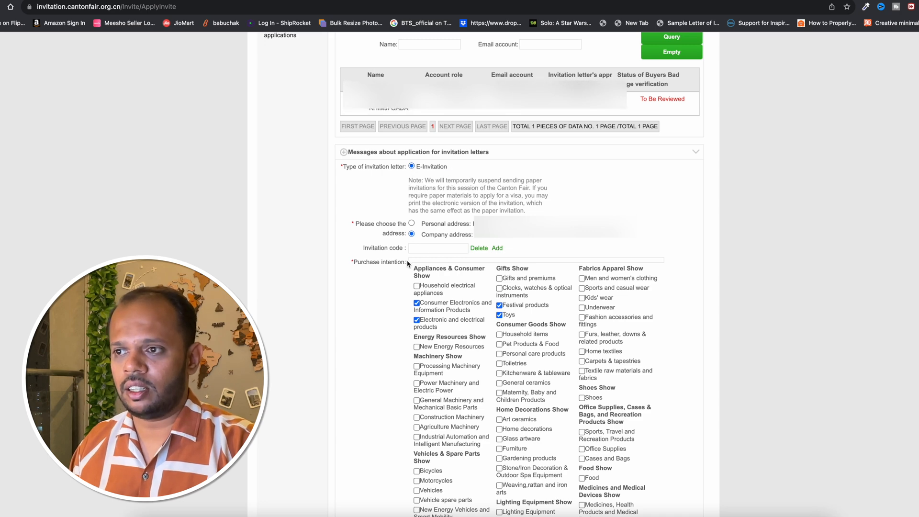
{"action": "scroll", "coordinate": [580, 274], "scroll_direction": "down", "scroll_amount": 3}
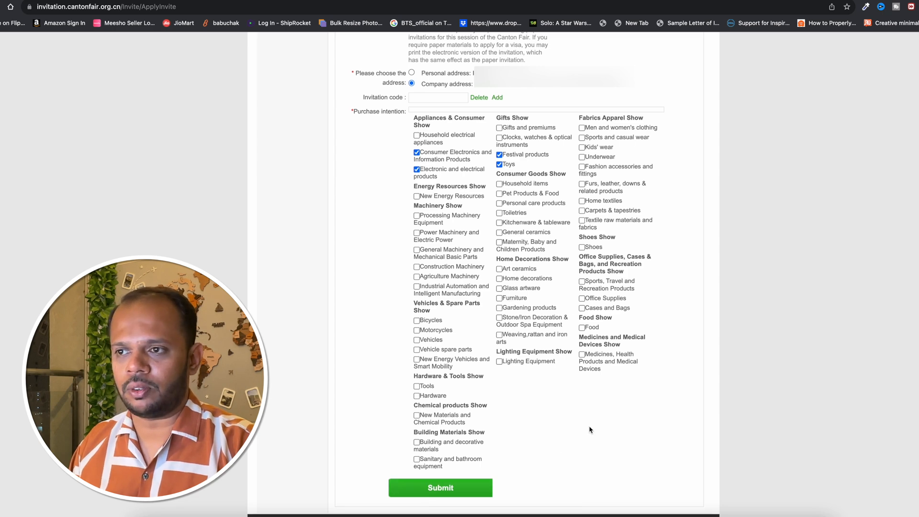
Open the records of invitation applications and view the first E-Invitation letter for the 134th Canton Fair.
{"action": "scroll", "coordinate": [591, 430], "scroll_direction": "up", "scroll_amount": 8}
{"action": "left_click", "coordinate": [289, 245]}
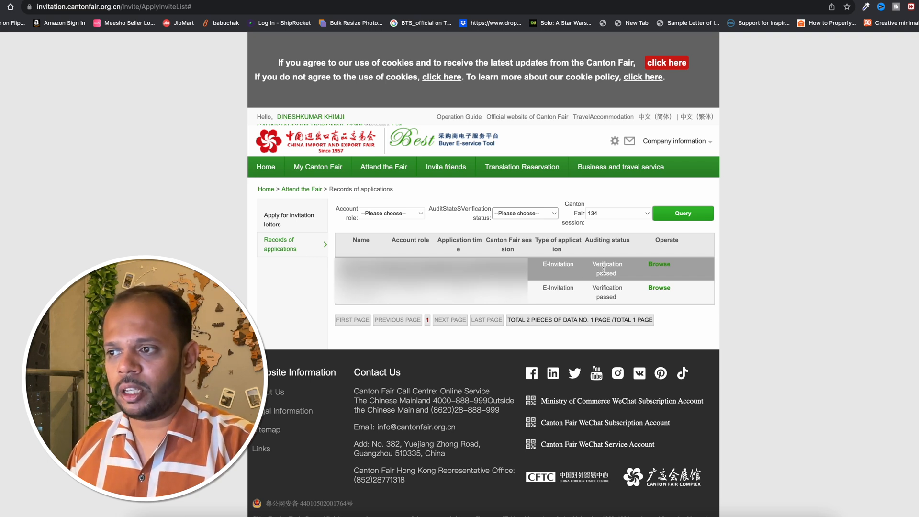
{"action": "left_click", "coordinate": [660, 265]}
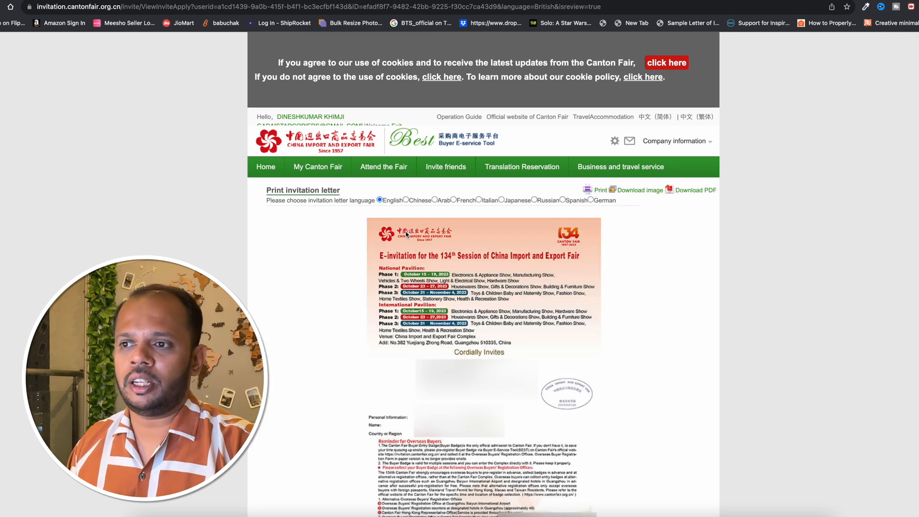
{"action": "scroll", "coordinate": [673, 300], "scroll_direction": "down", "scroll_amount": 5}
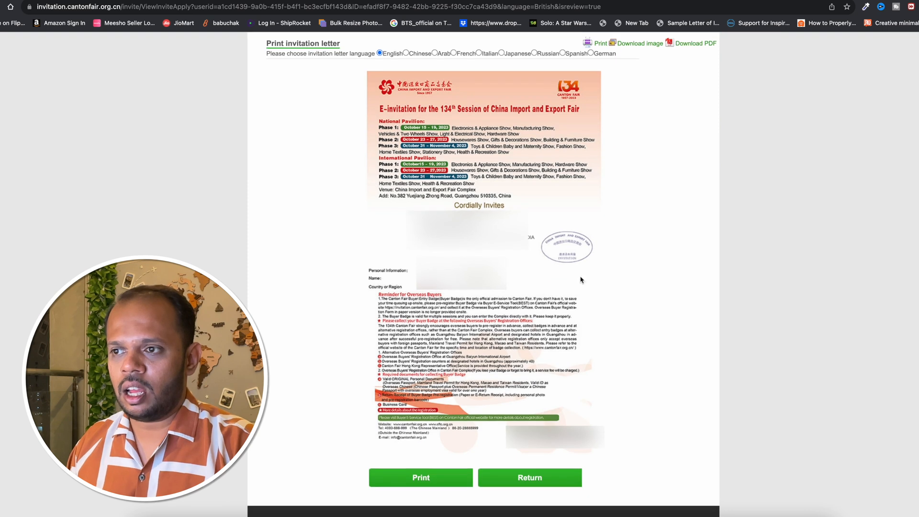